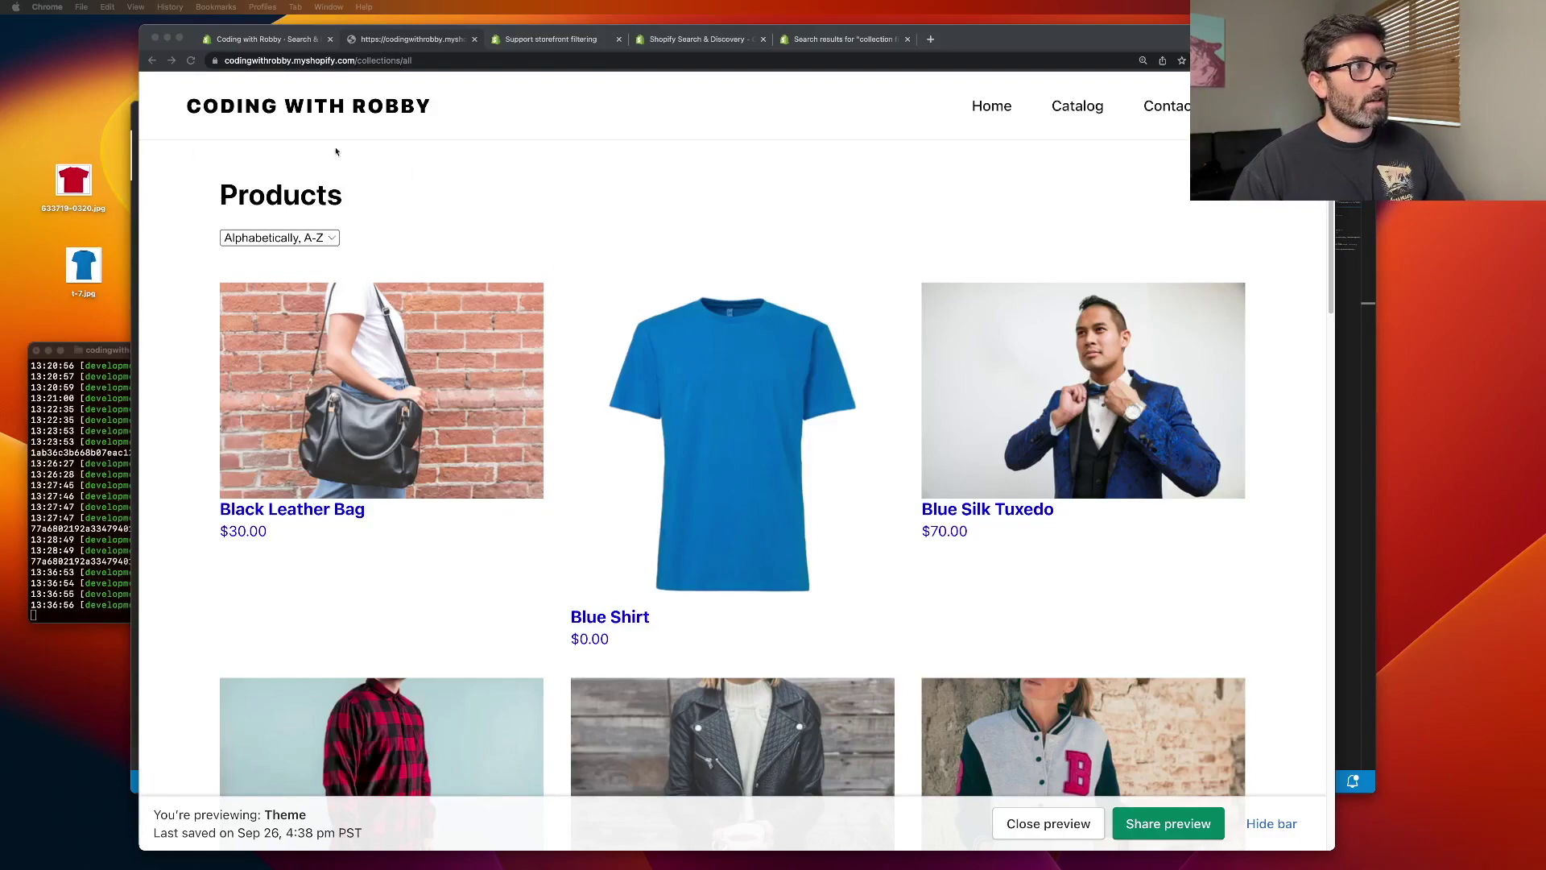
# Add /shirt and then +men to the Products collection URL, leaving only the Chequered Red Shirt.
pyautogui.scroll(-15, 515, 213)
pyautogui.scroll(15, 533, 308)
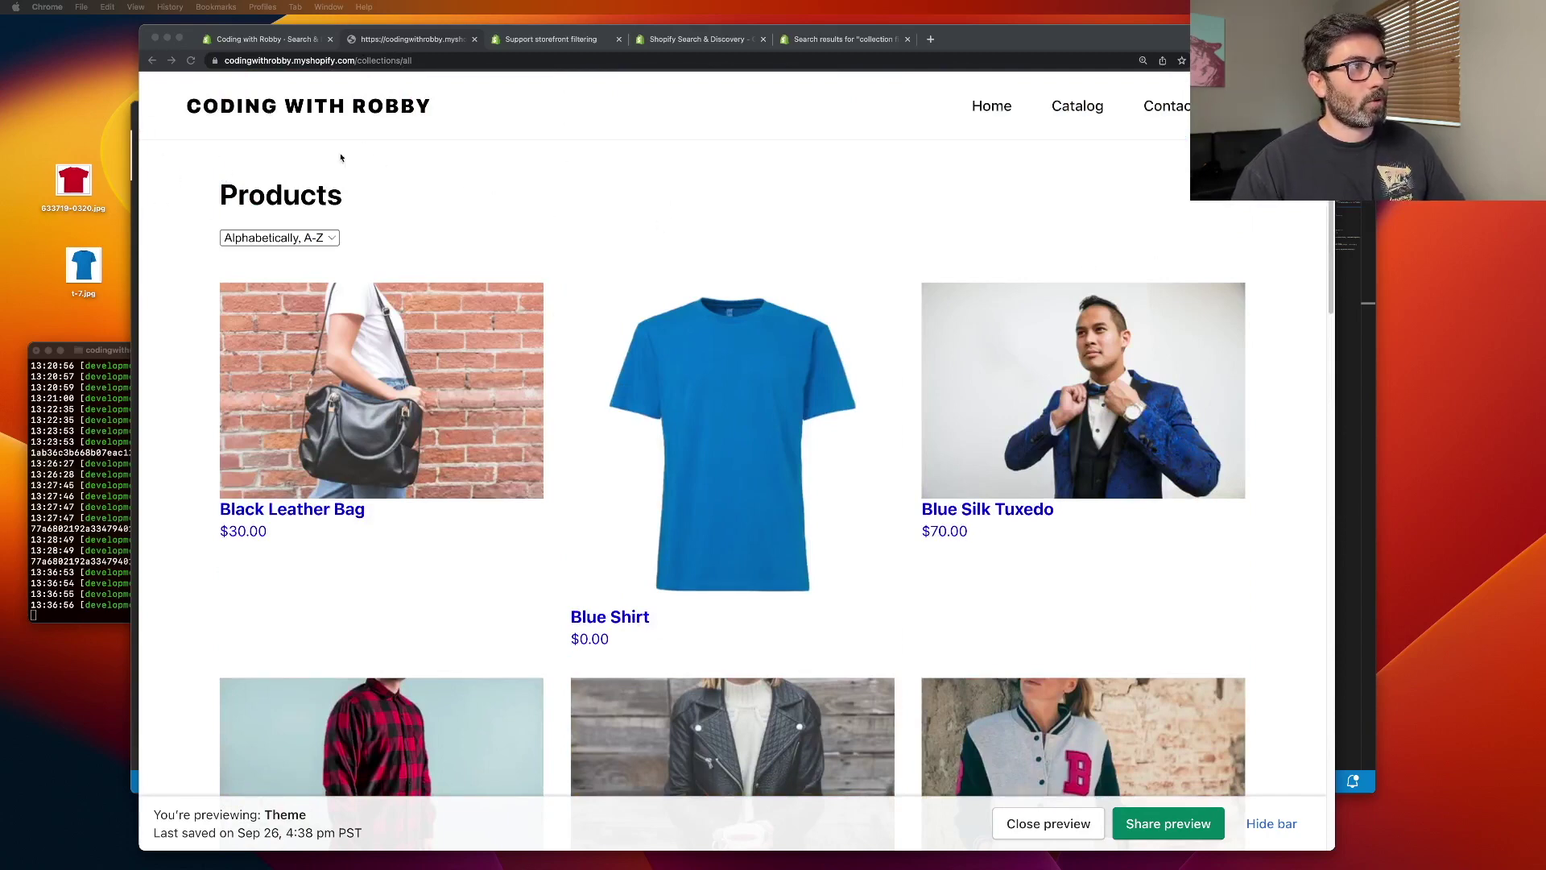
pyautogui.click(475, 61)
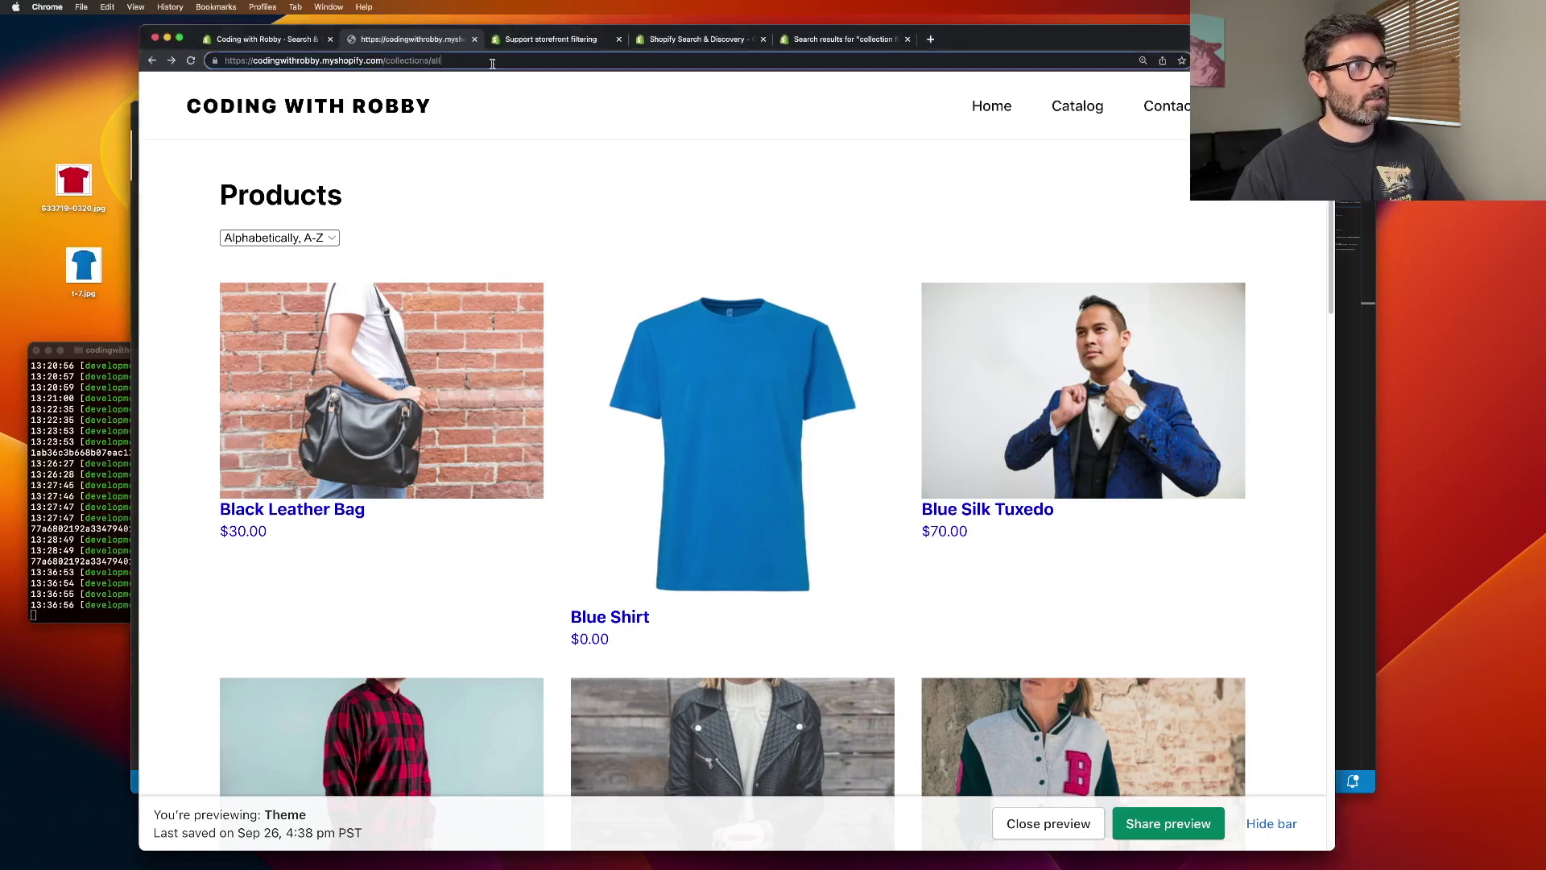
pyautogui.write('/shirt')
pyautogui.press('Return')
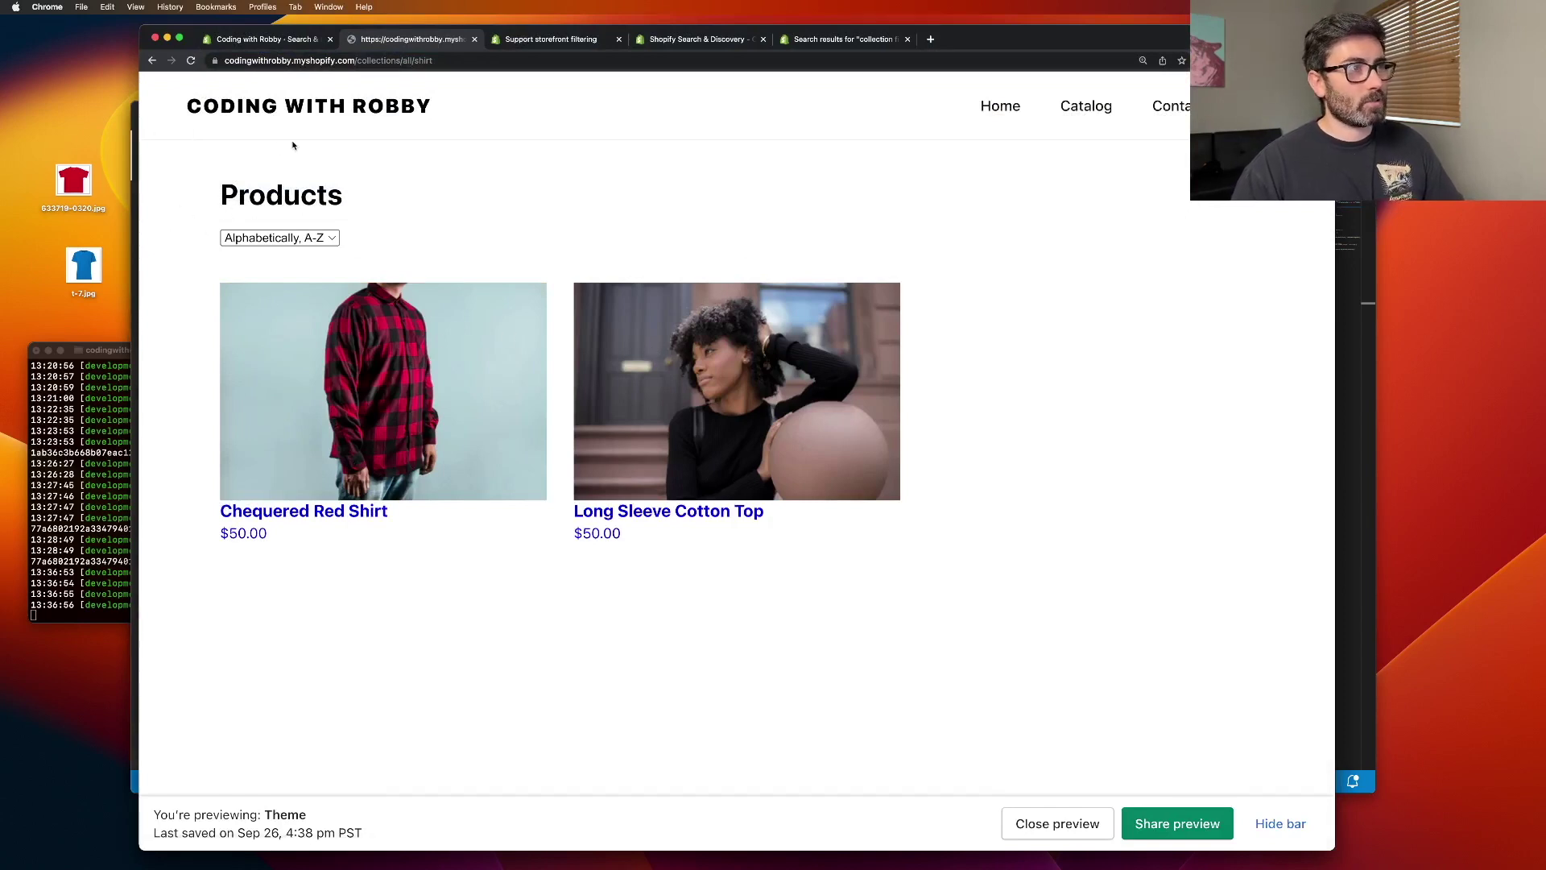
pyautogui.click(481, 61)
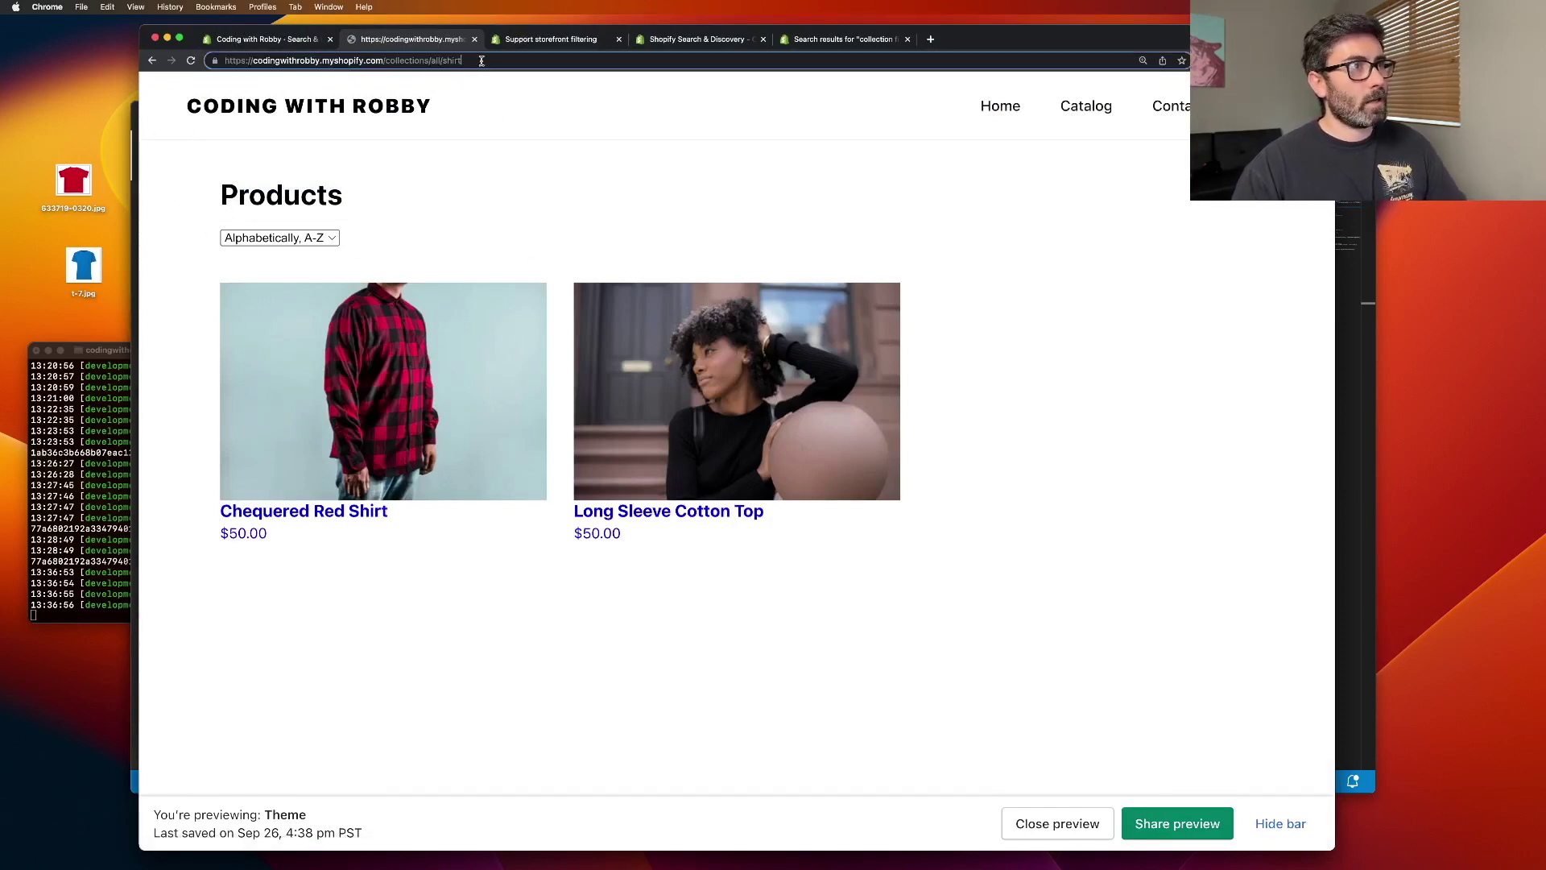
pyautogui.write('+men')
pyautogui.press('Return')
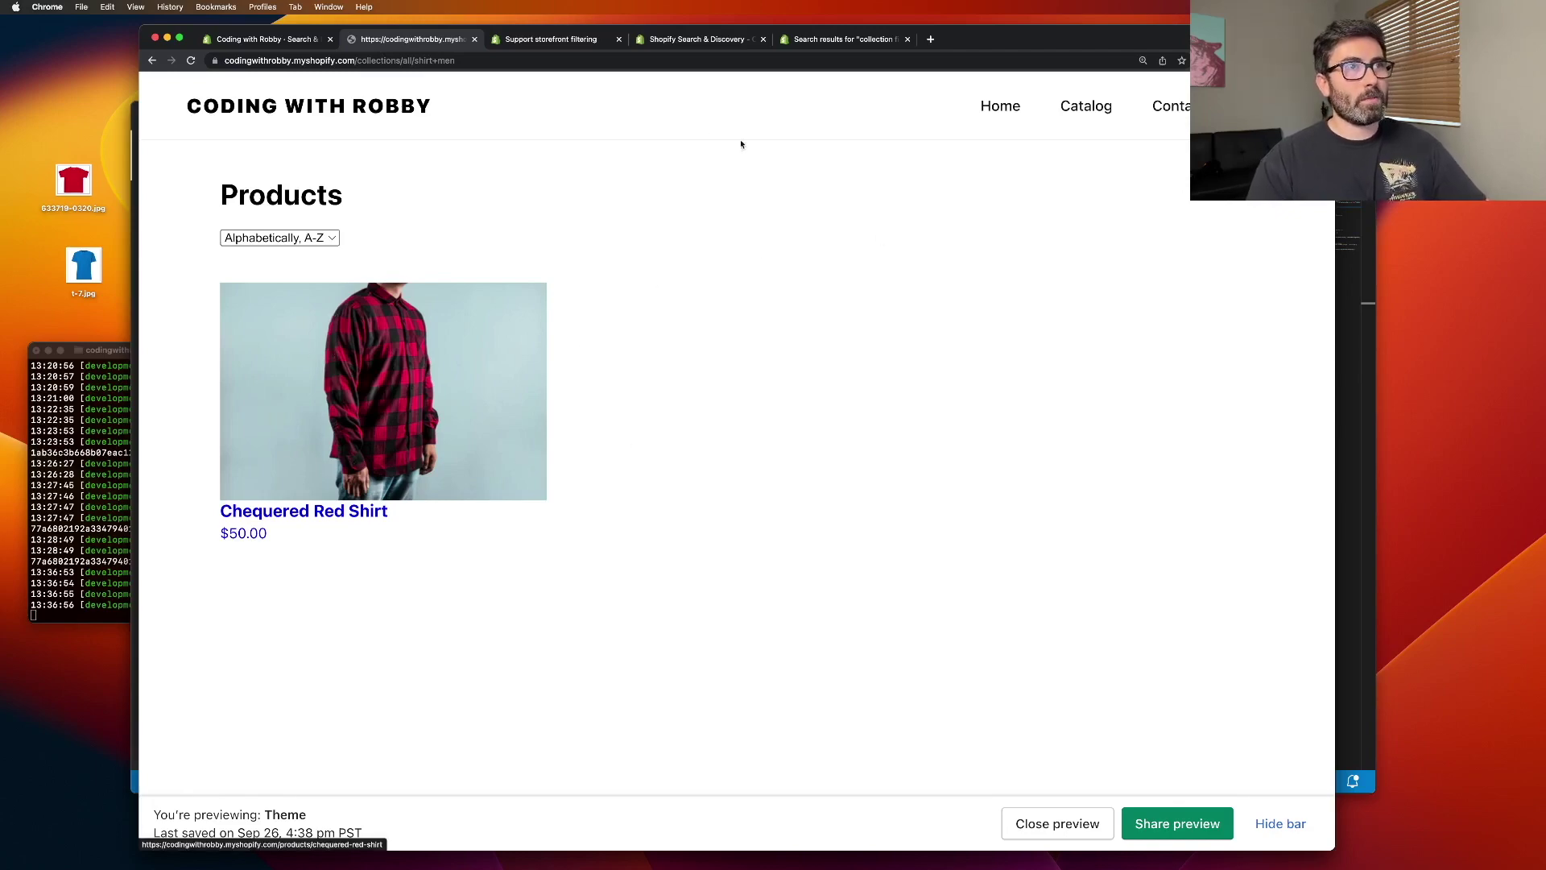
pyautogui.click(850, 40)
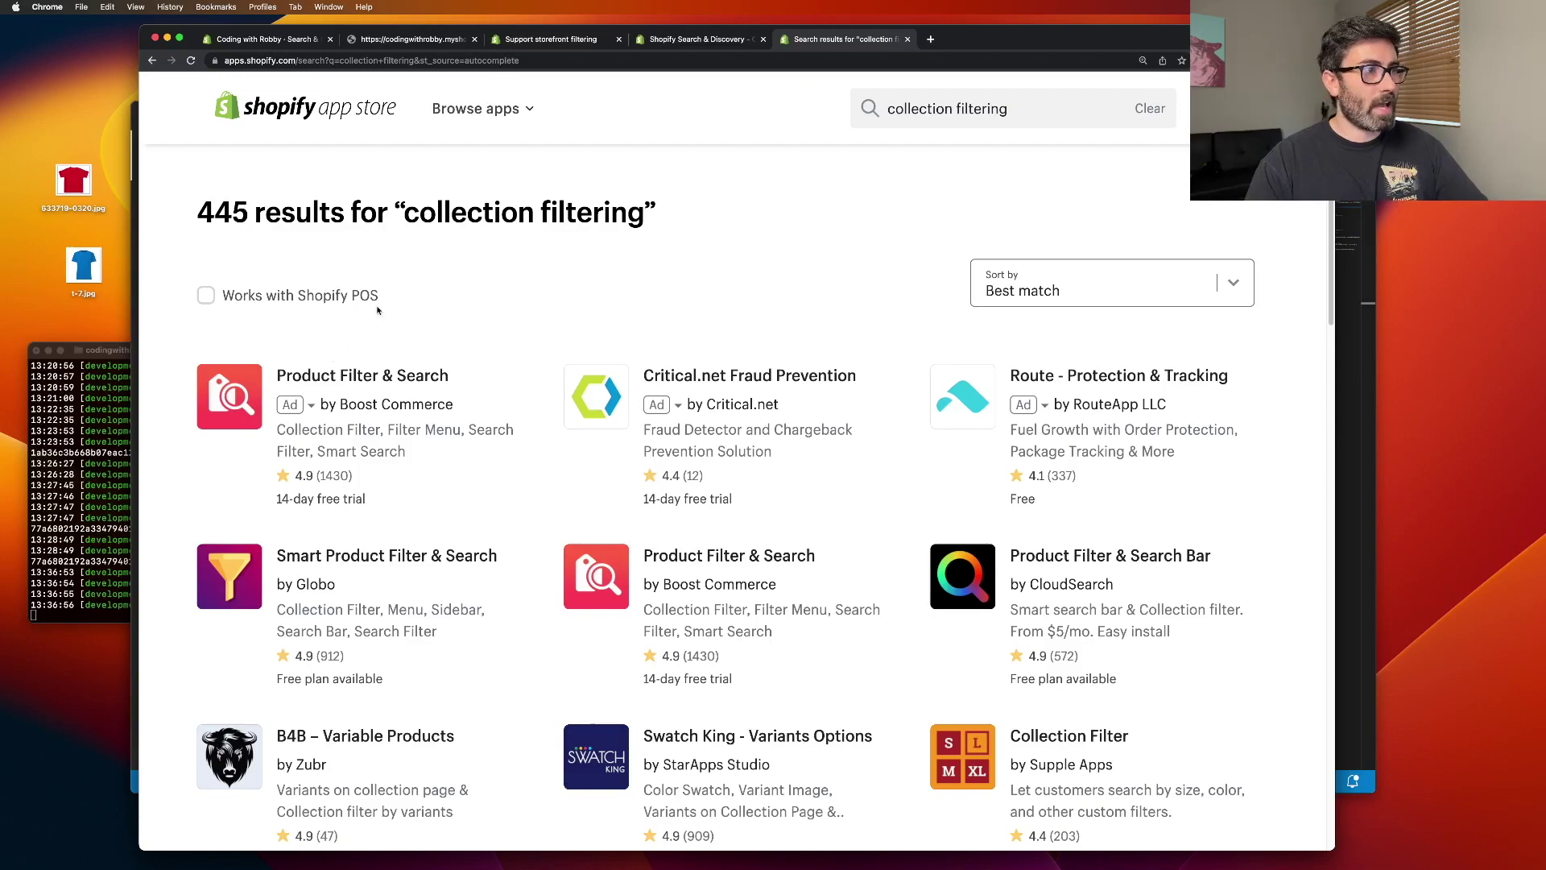
pyautogui.scroll(-3, 426, 347)
pyautogui.scroll(-8, 466, 360)
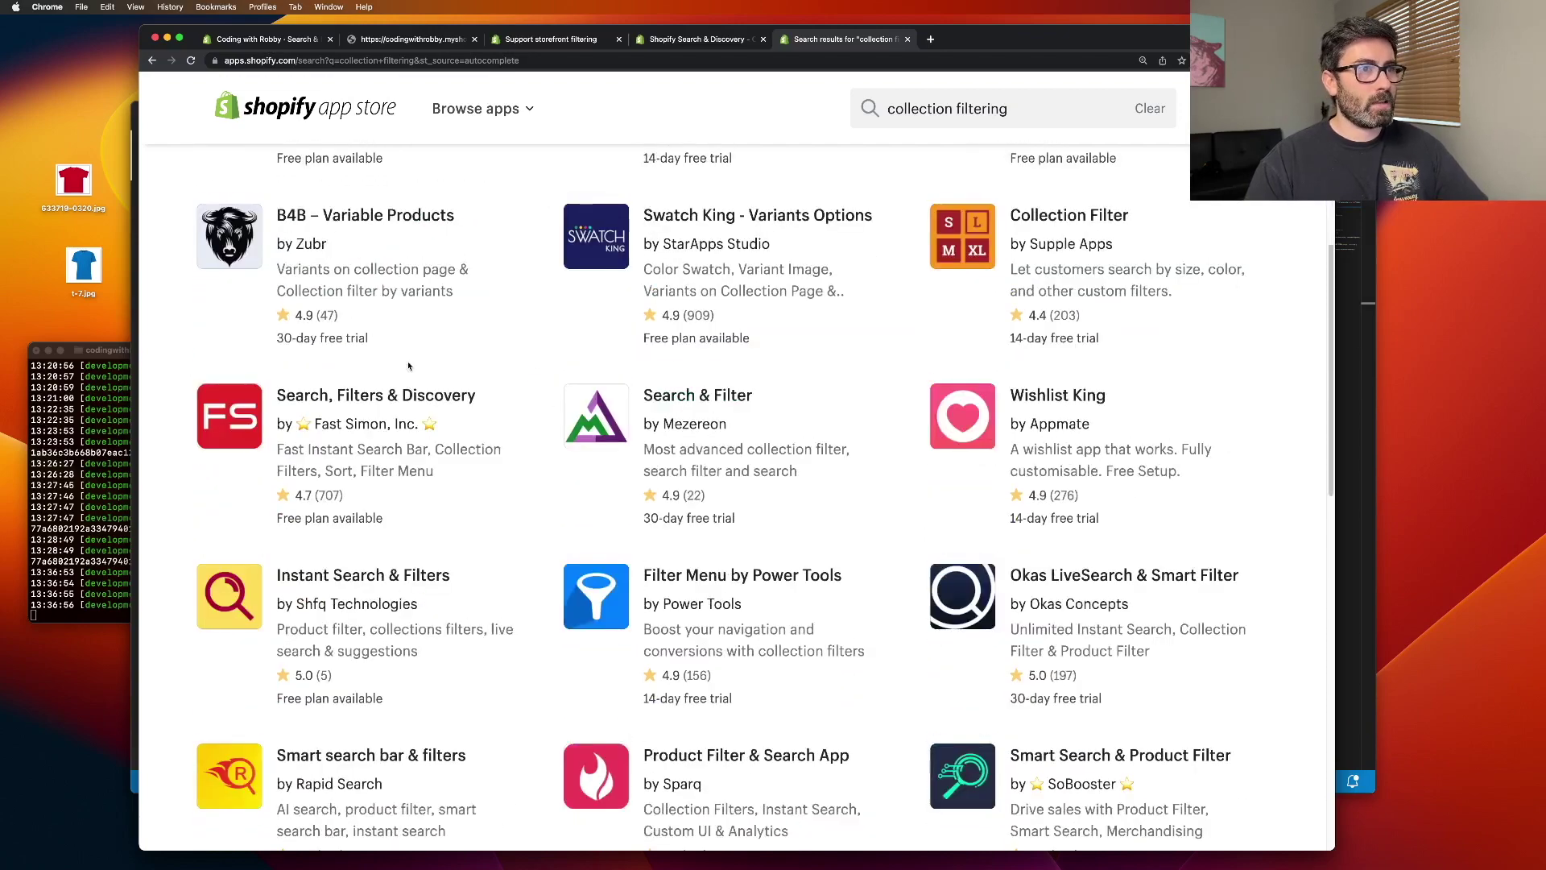
pyautogui.scroll(-3, 456, 407)
pyautogui.scroll(3, 472, 413)
pyautogui.scroll(6, 471, 414)
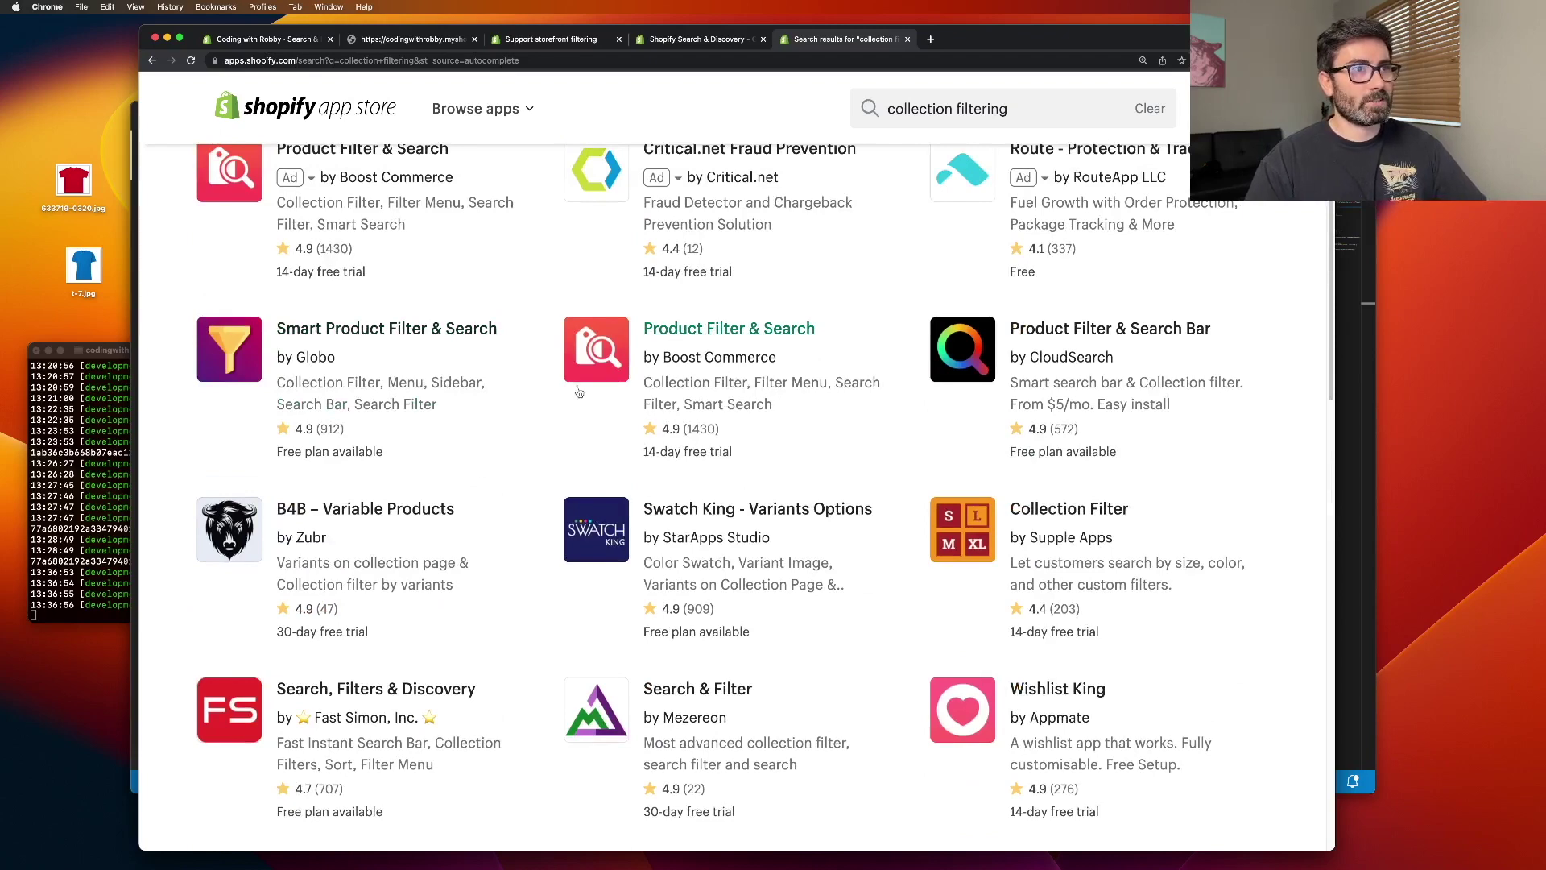
pyautogui.scroll(2, 357, 390)
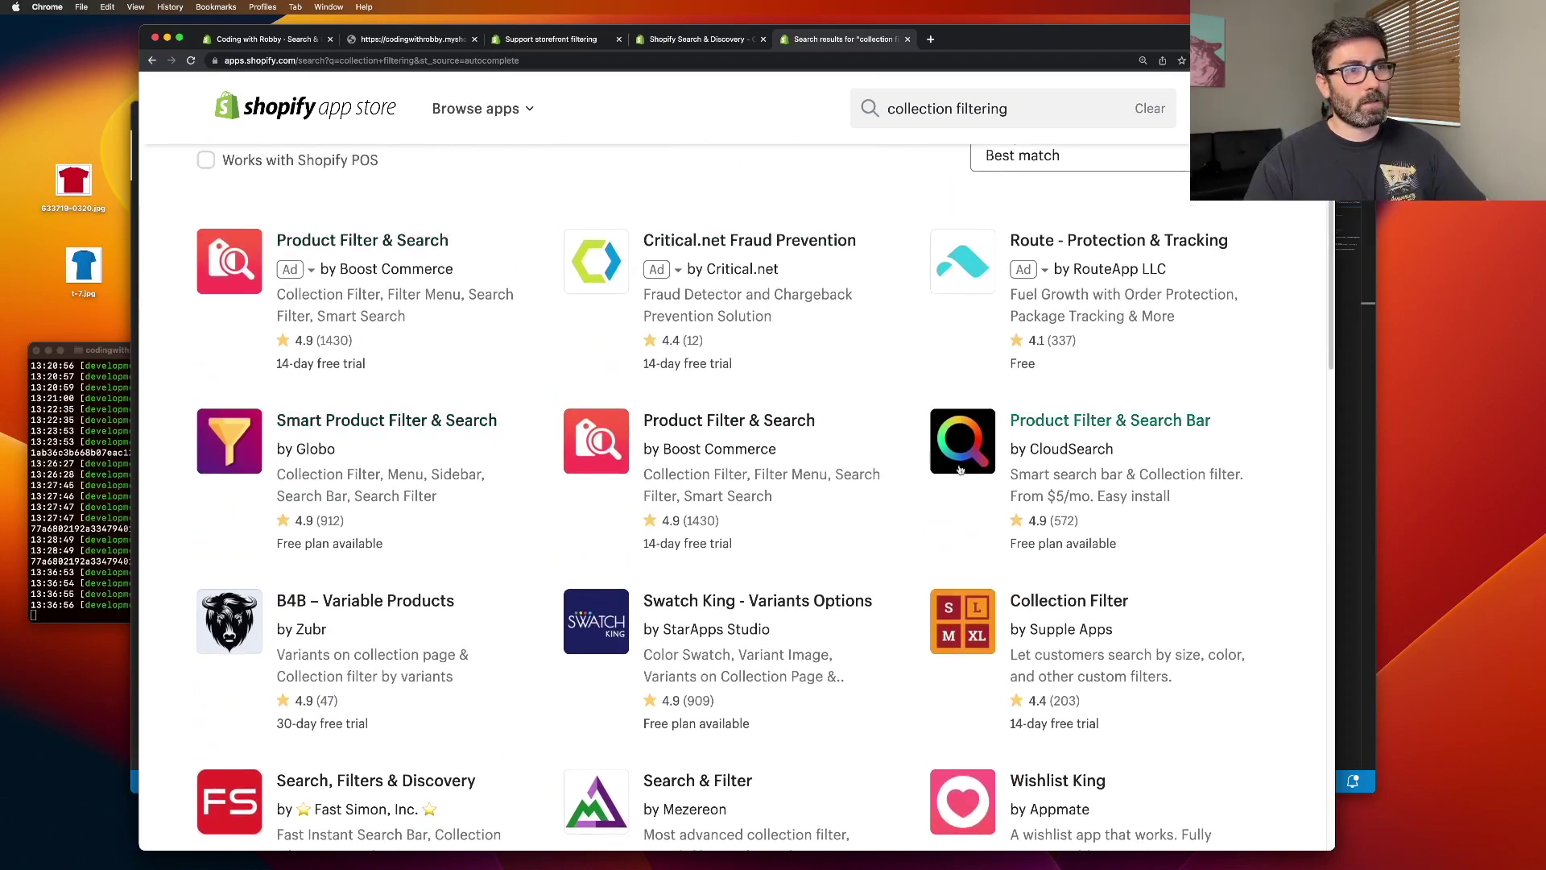
pyautogui.click(413, 44)
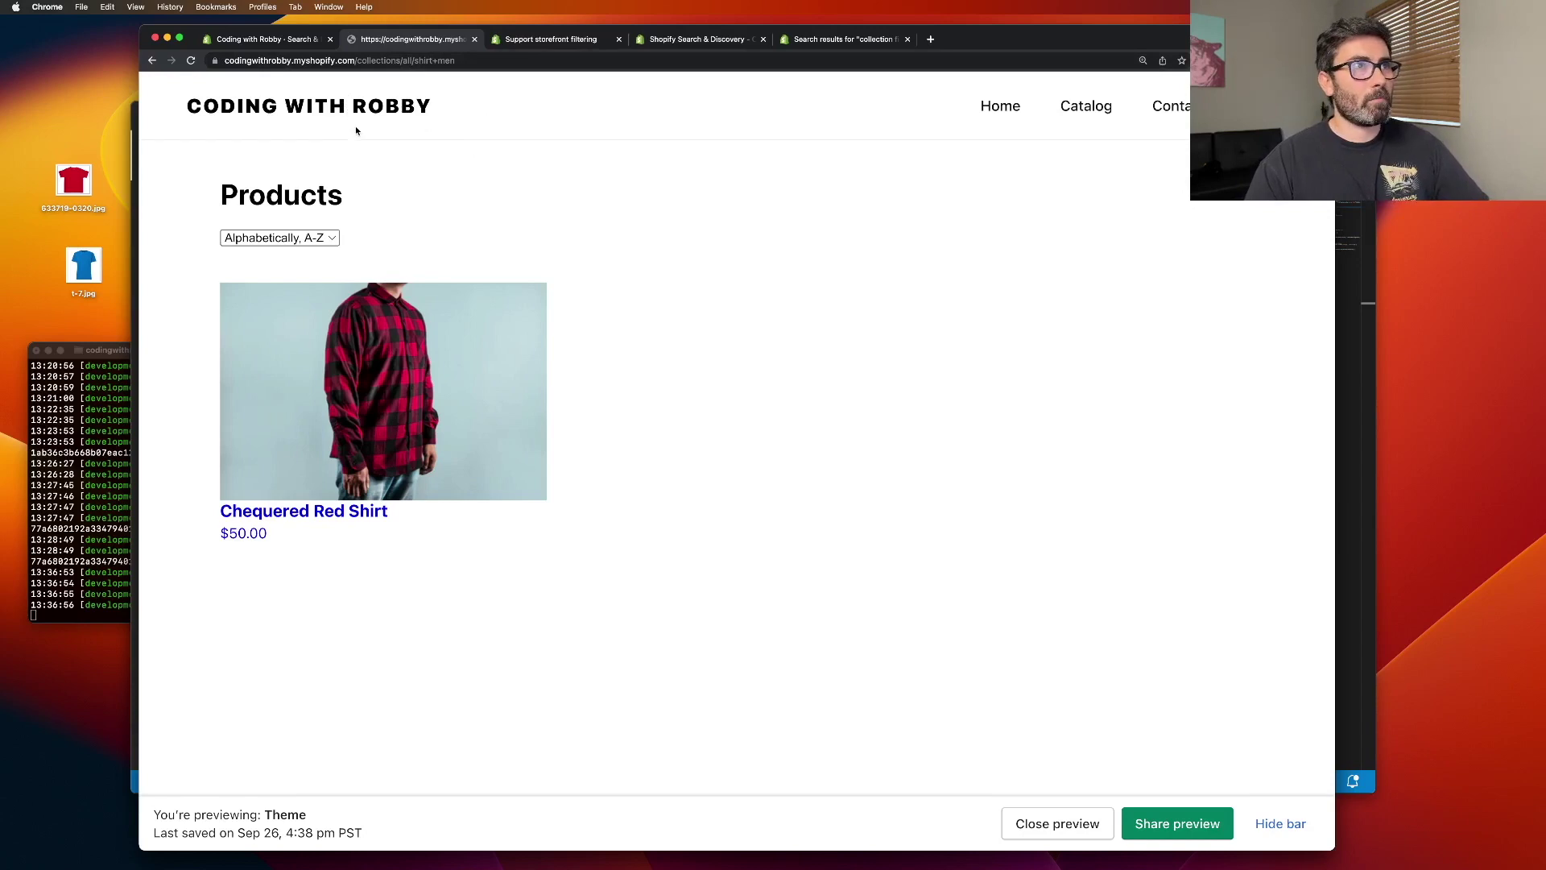
# Switch to the Shopify Search & Discovery page in the browser.
pyautogui.click(679, 40)
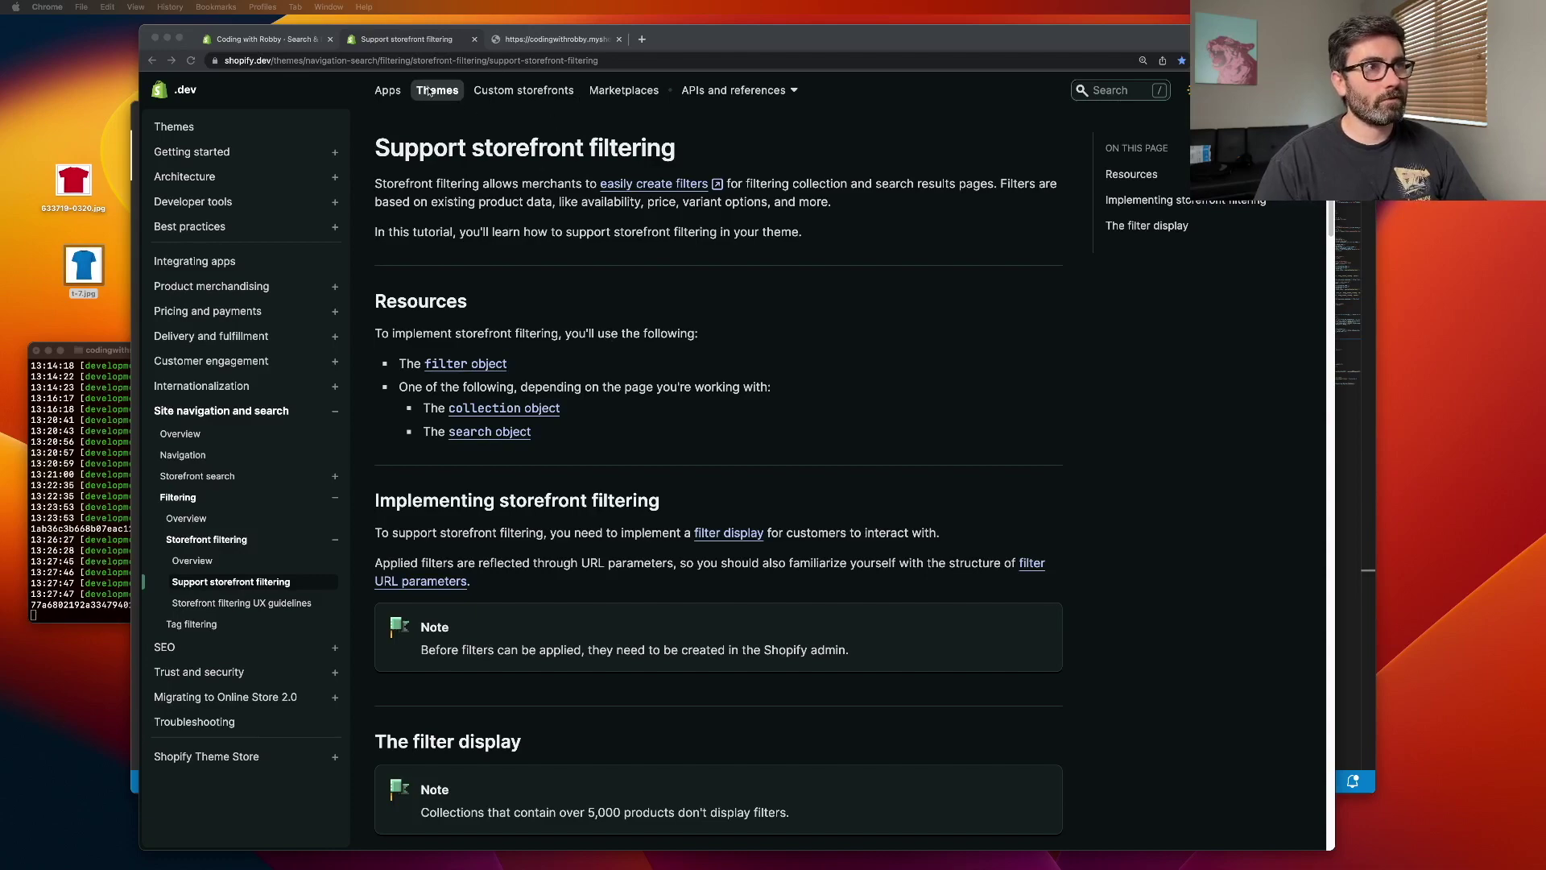
# Select the full Example collection filter display code block under The filter display.
pyautogui.scroll(-15, 561, 131)
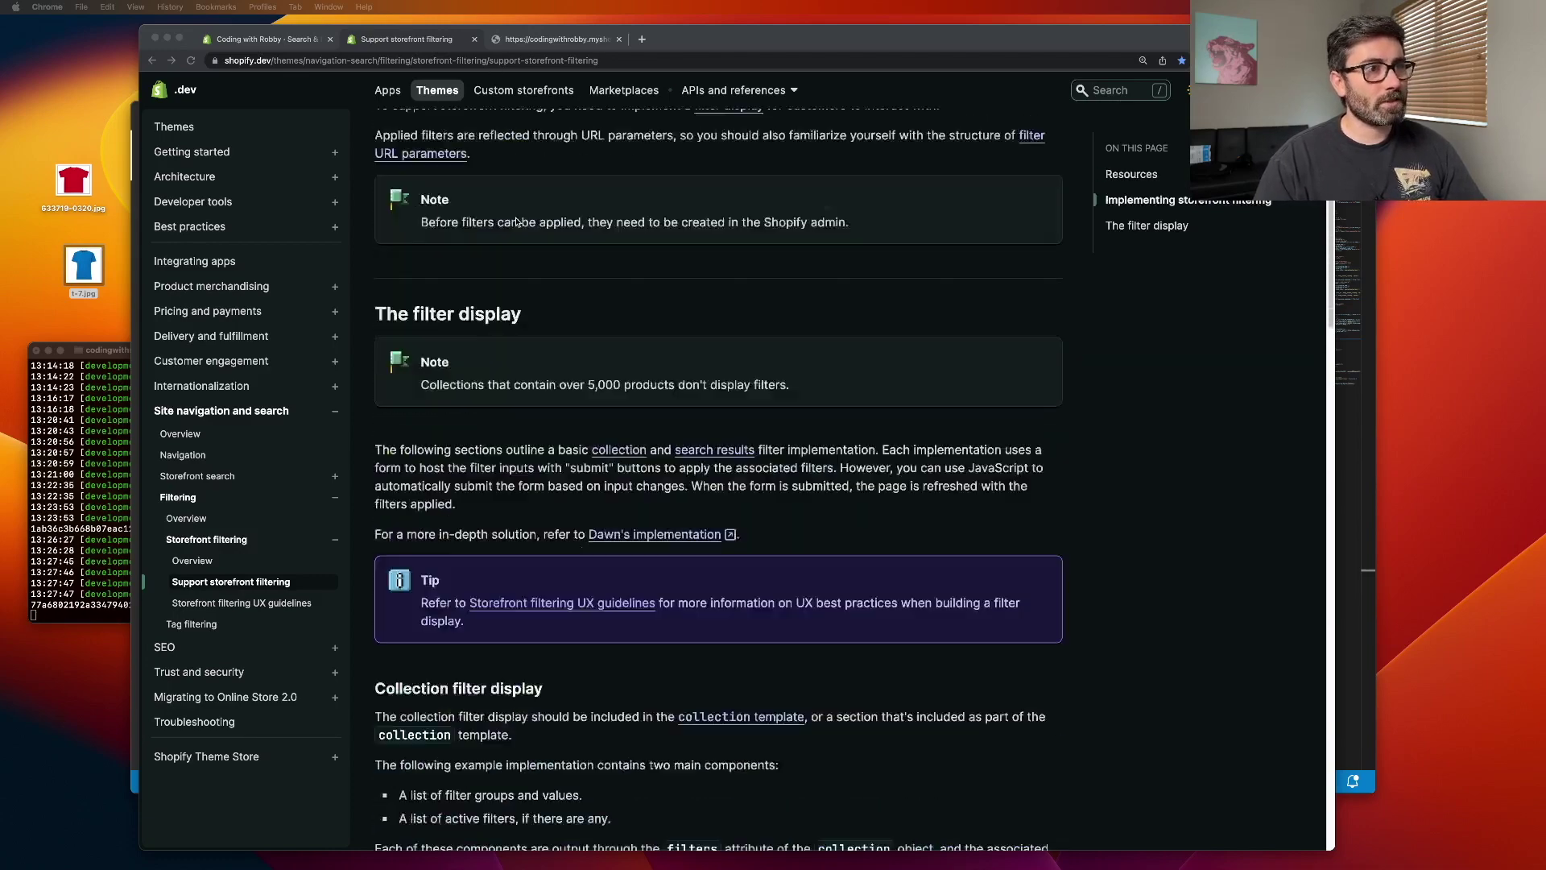
pyautogui.scroll(1, 411, 241)
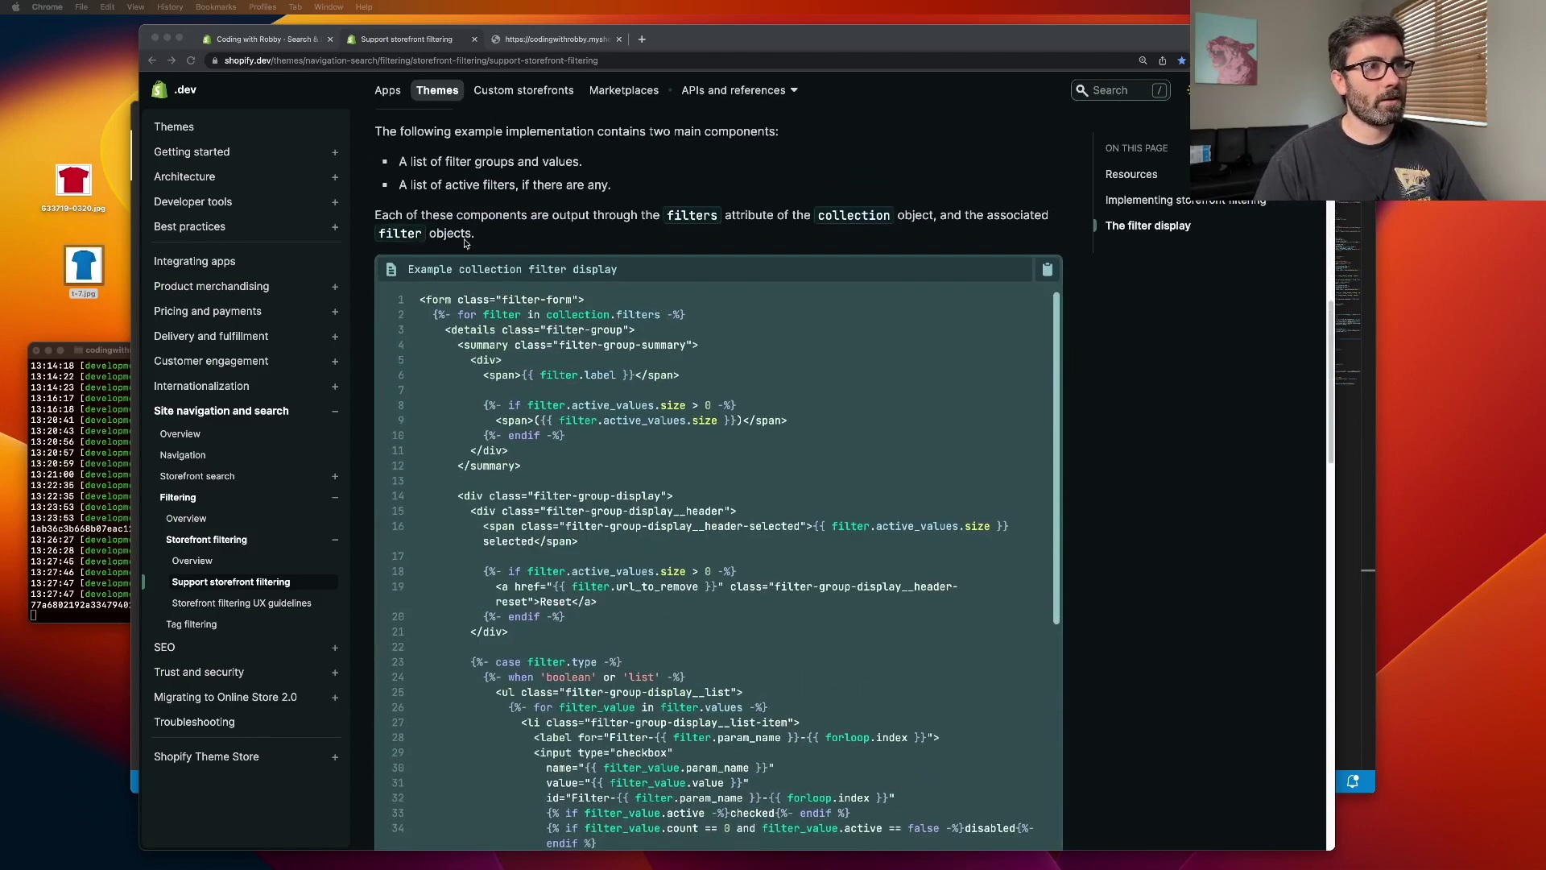
pyautogui.scroll(-10, 928, 513)
pyautogui.scroll(-12, 928, 513)
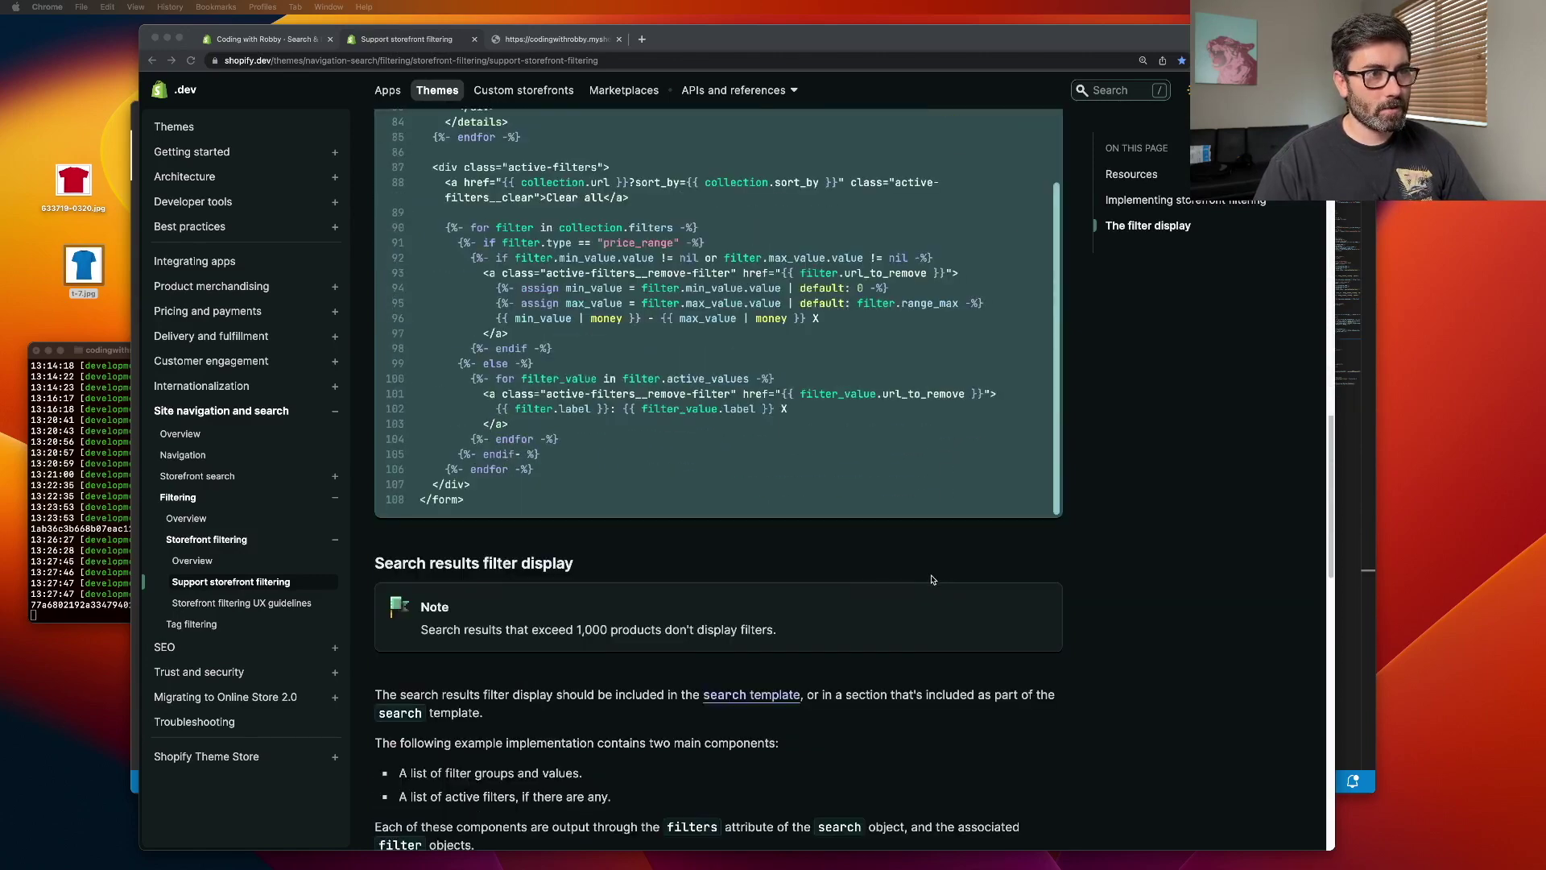
pyautogui.moveTo(477, 506); pyautogui.dragTo(412, 143)
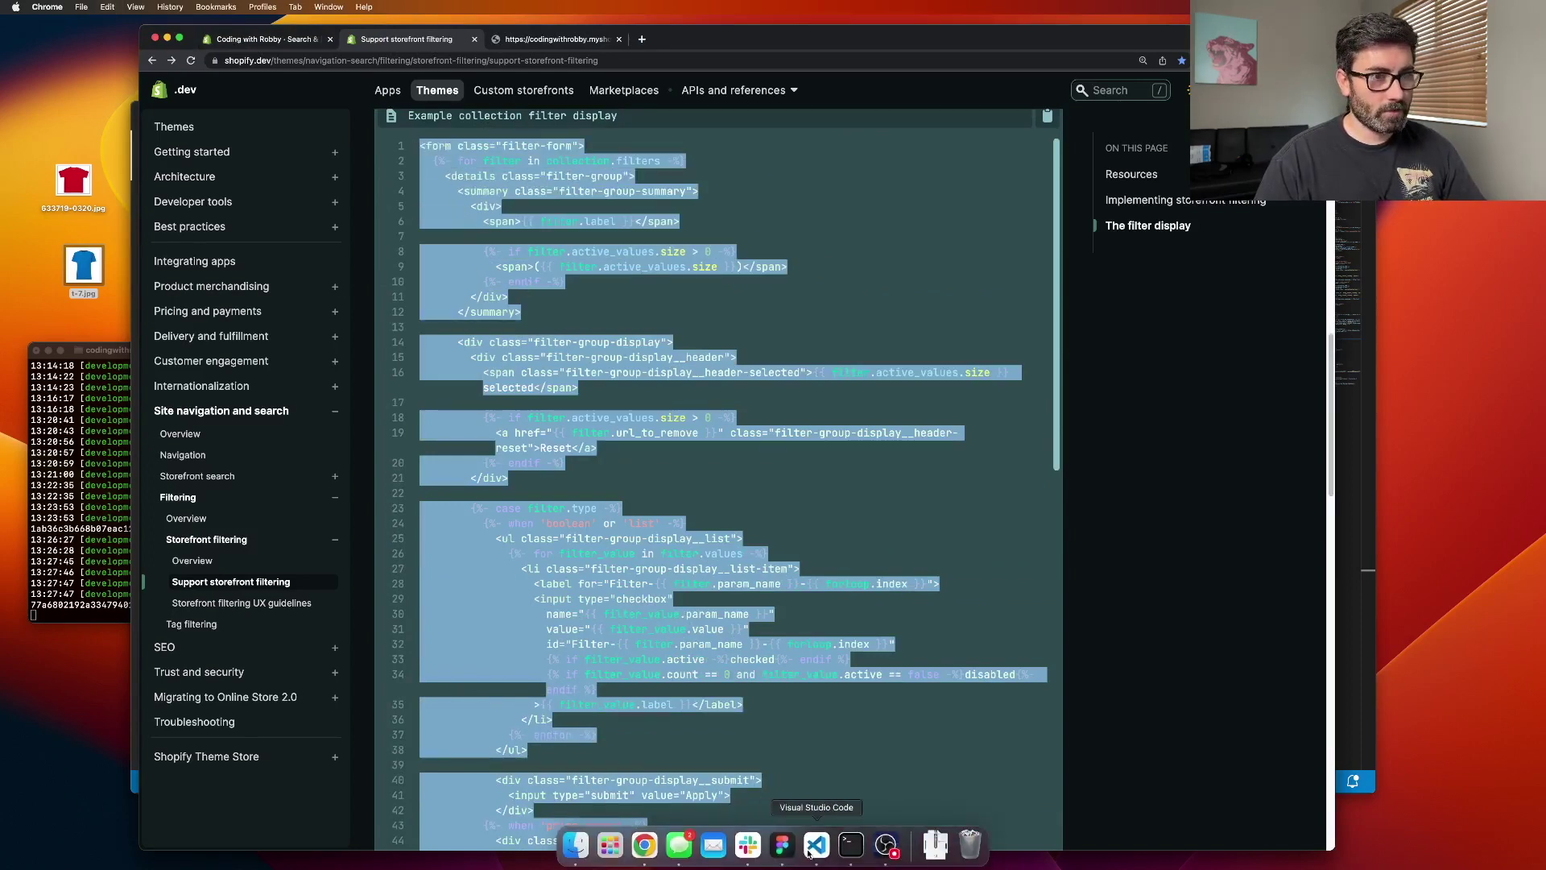
pyautogui.click(798, 858)
# Paste the copied filter form into collection.liquid after the sort-by select and save the file.
pyautogui.press('super+z')
pyautogui.press('super+z')
pyautogui.press('super+z')
pyautogui.press('super+z')
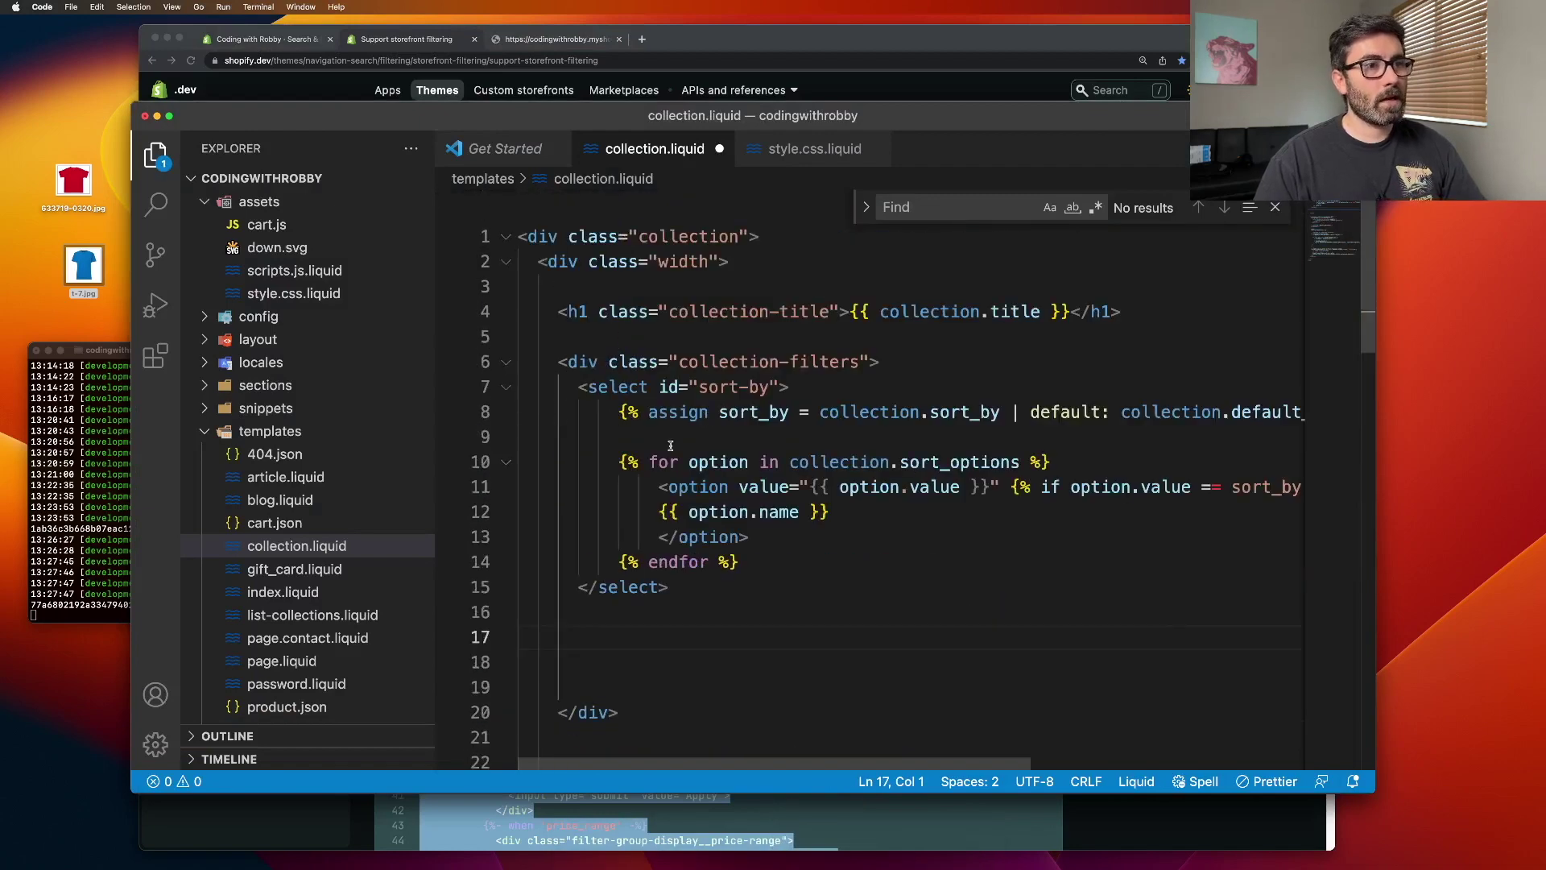
pyautogui.scroll(-2, 595, 296)
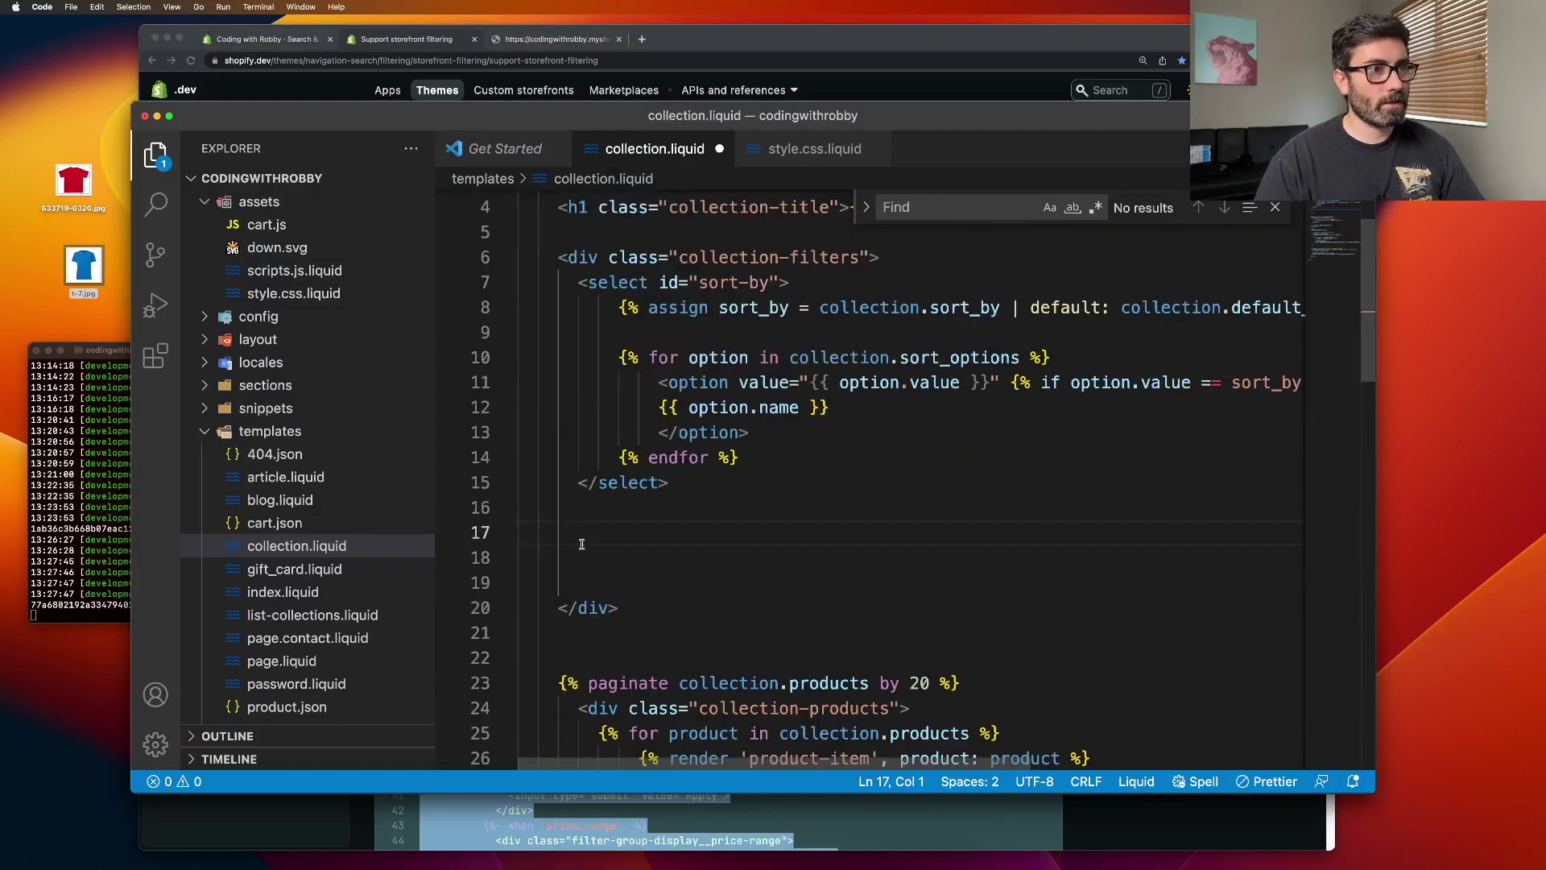
pyautogui.press('super+z')
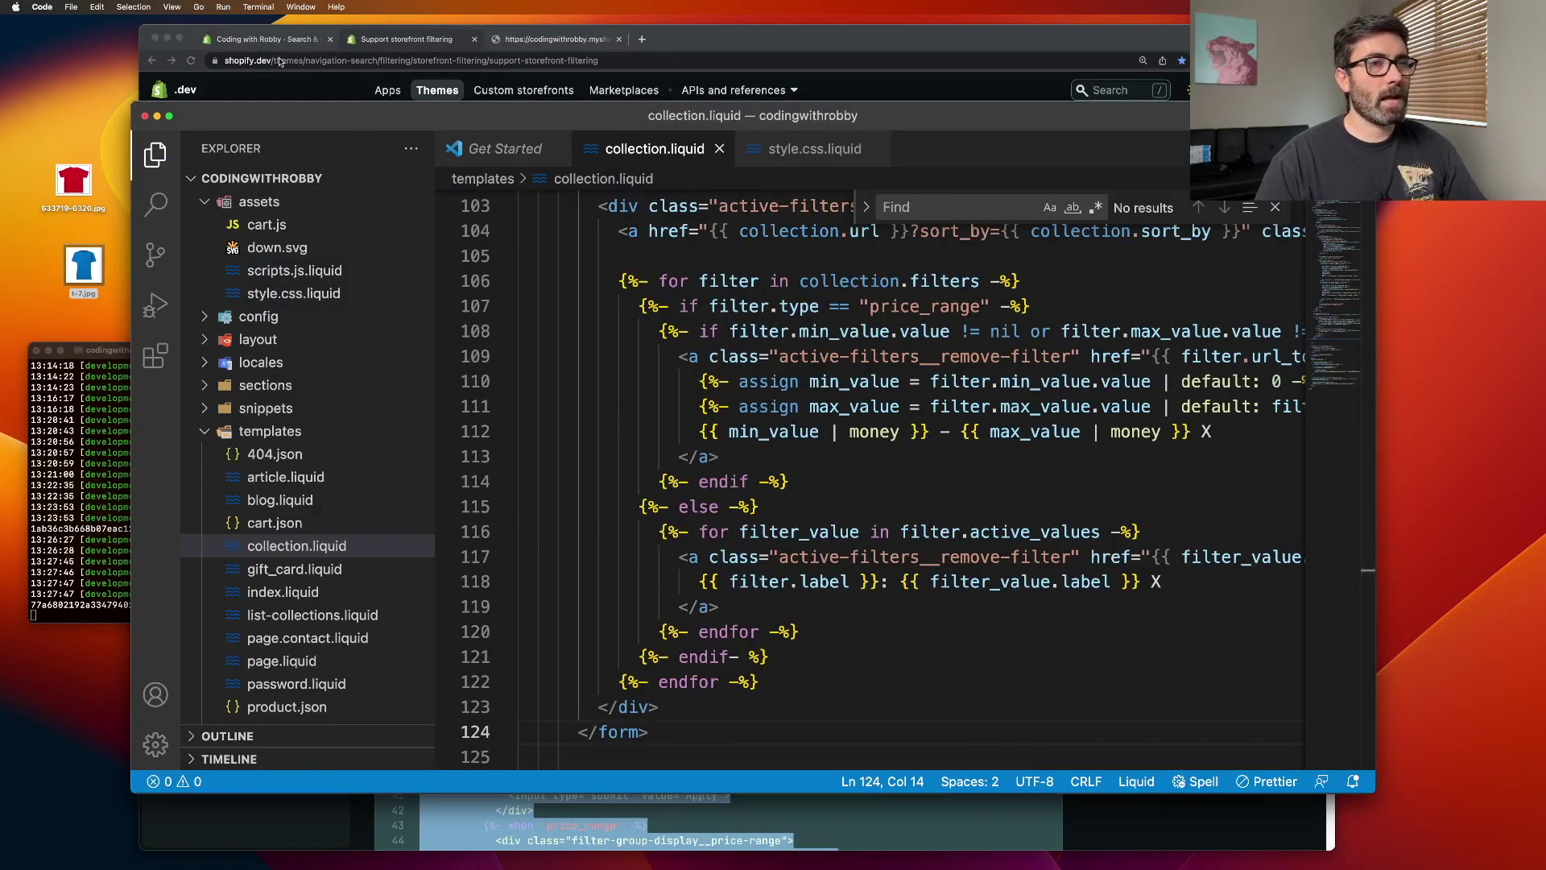
pyautogui.click(454, 71)
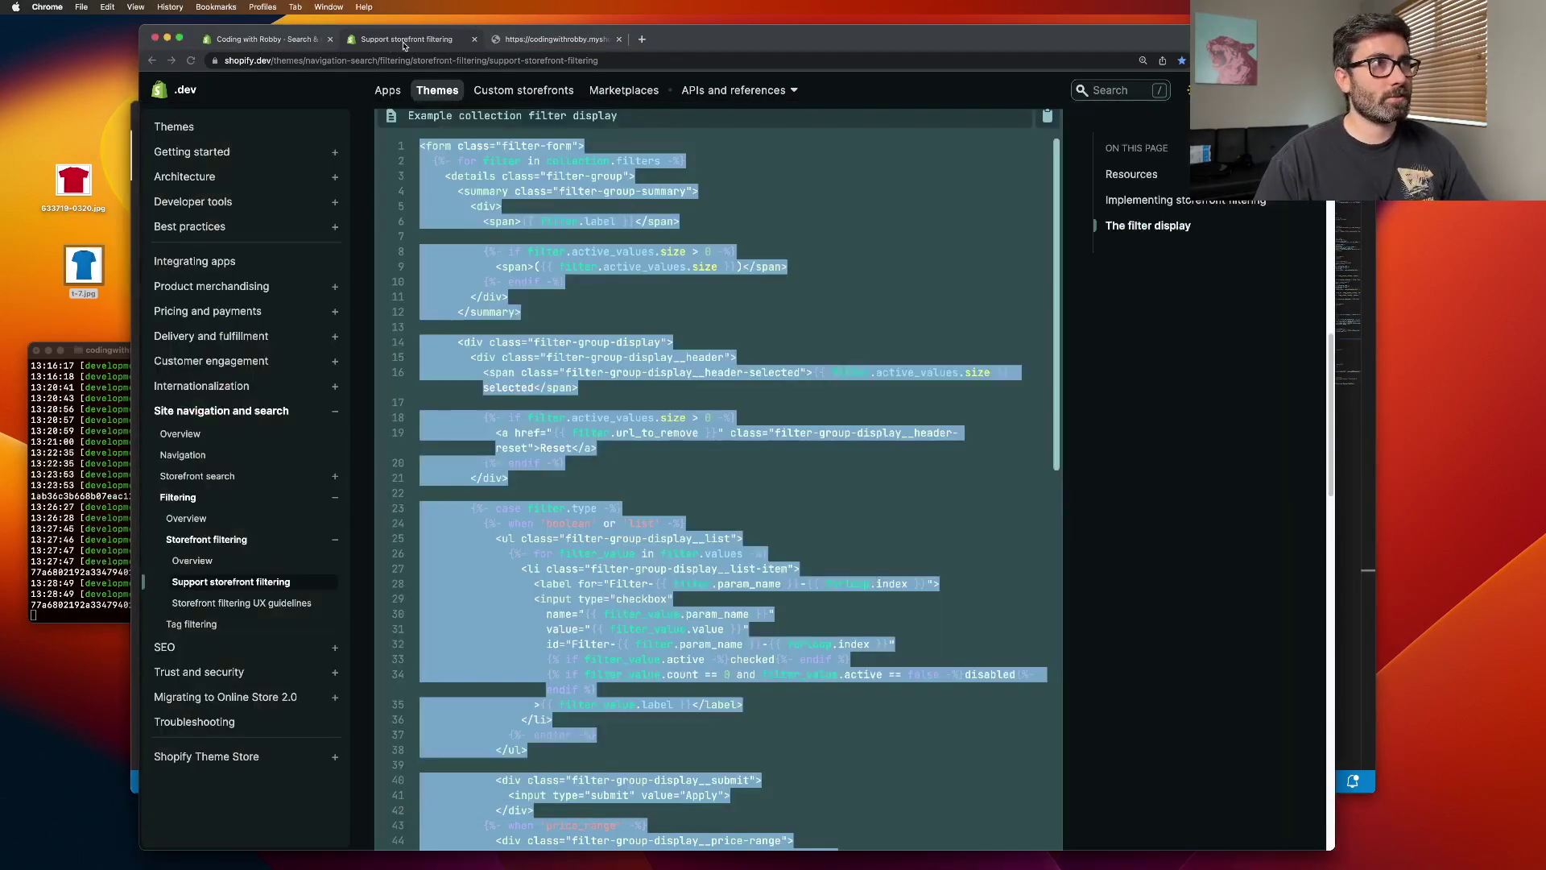
# Enable Availability and Price next to Color in Search & Discovery's collection filters, then view the storefront.
pyautogui.click(266, 41)
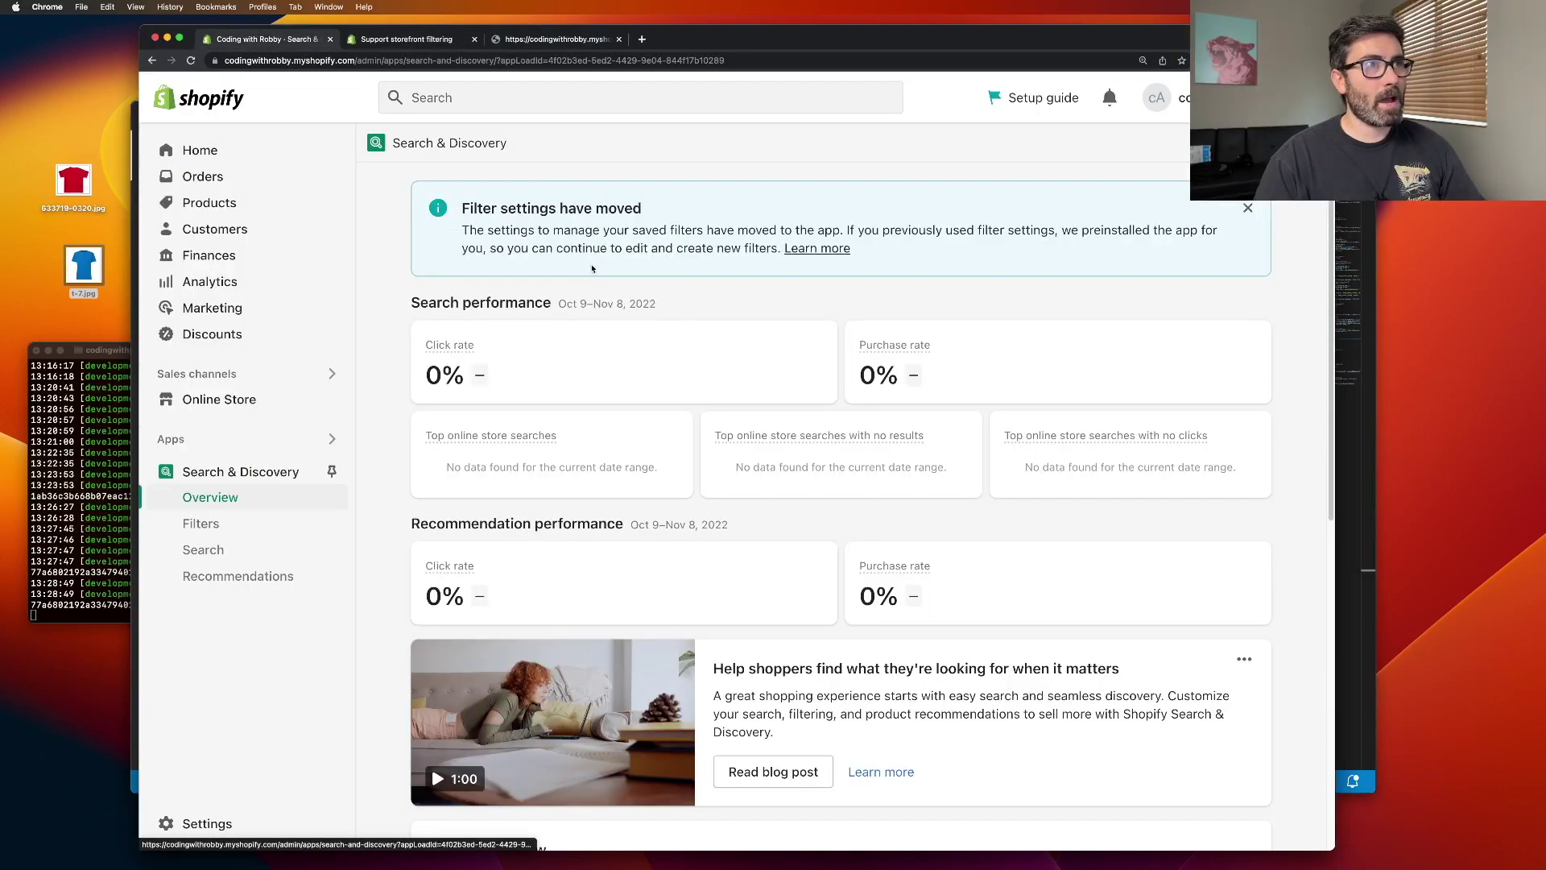
pyautogui.scroll(-10, 445, 477)
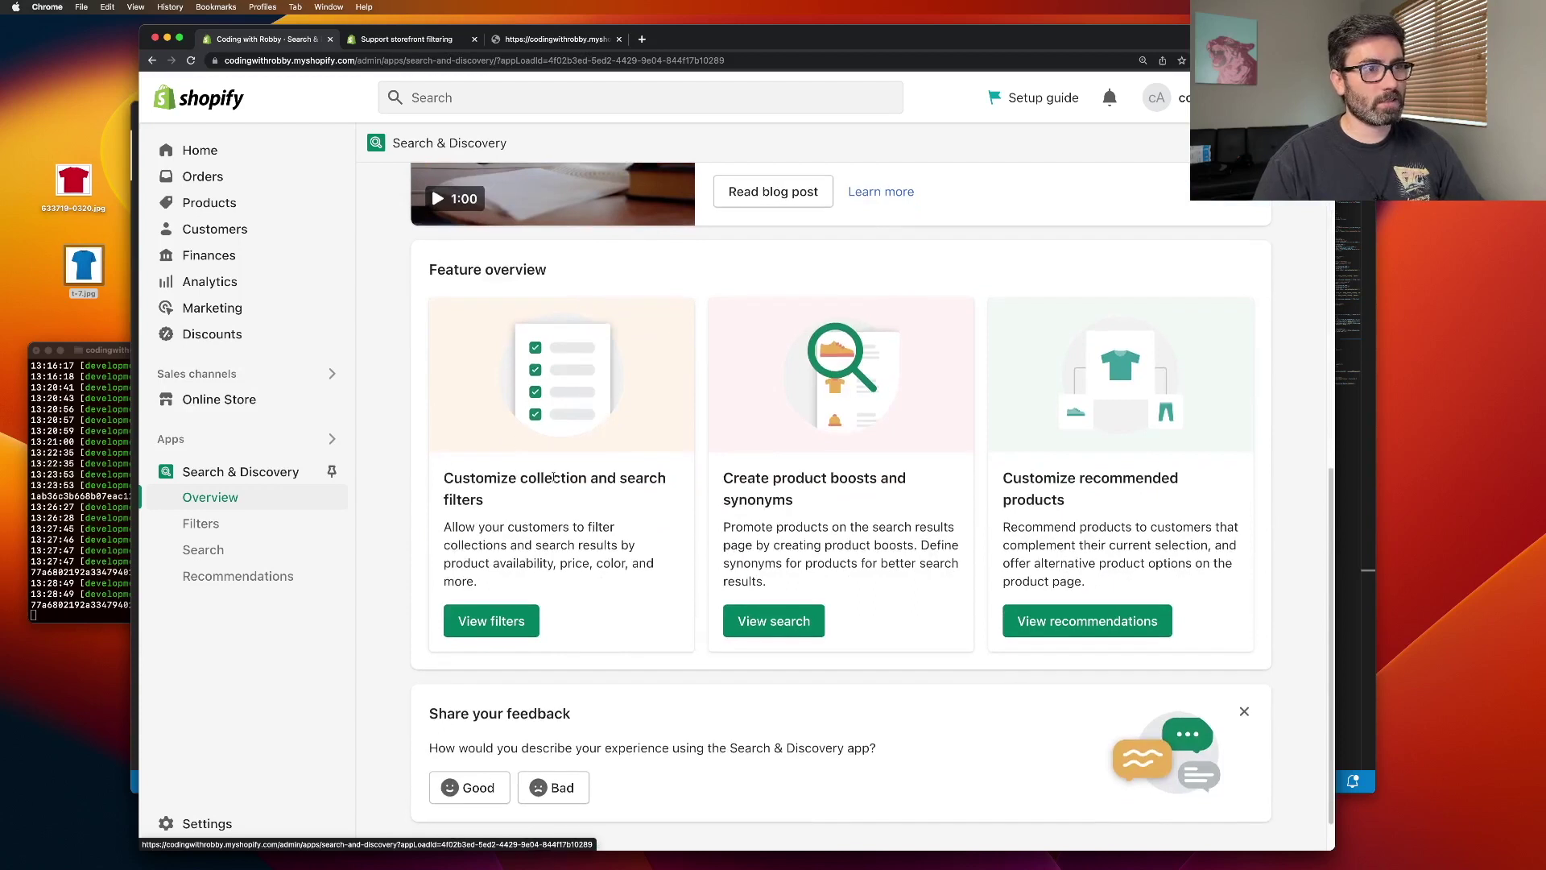
pyautogui.click(486, 622)
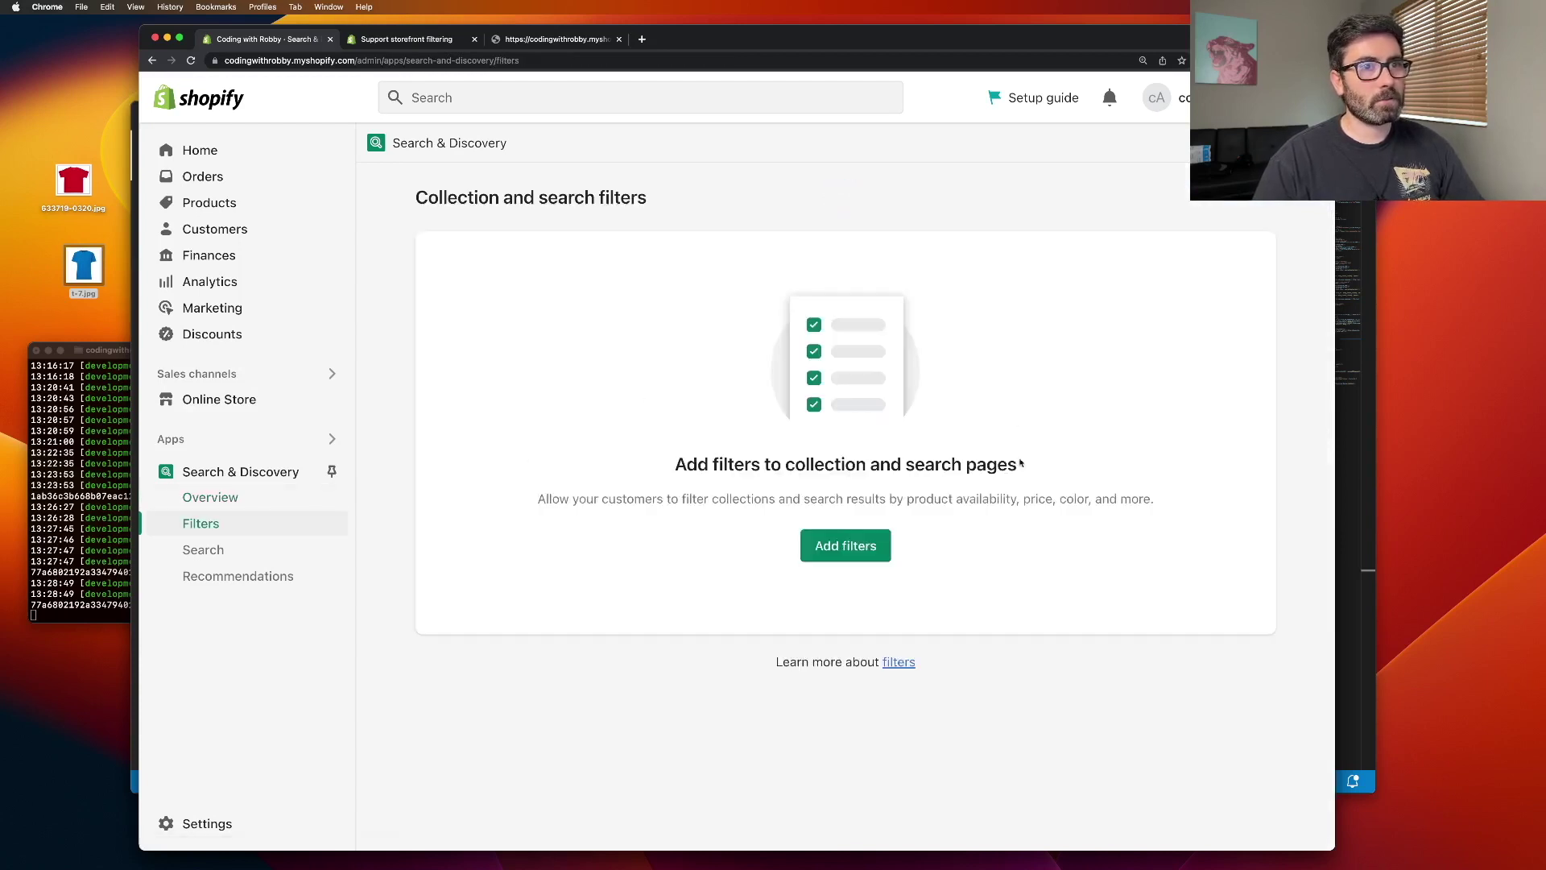
pyautogui.click(839, 546)
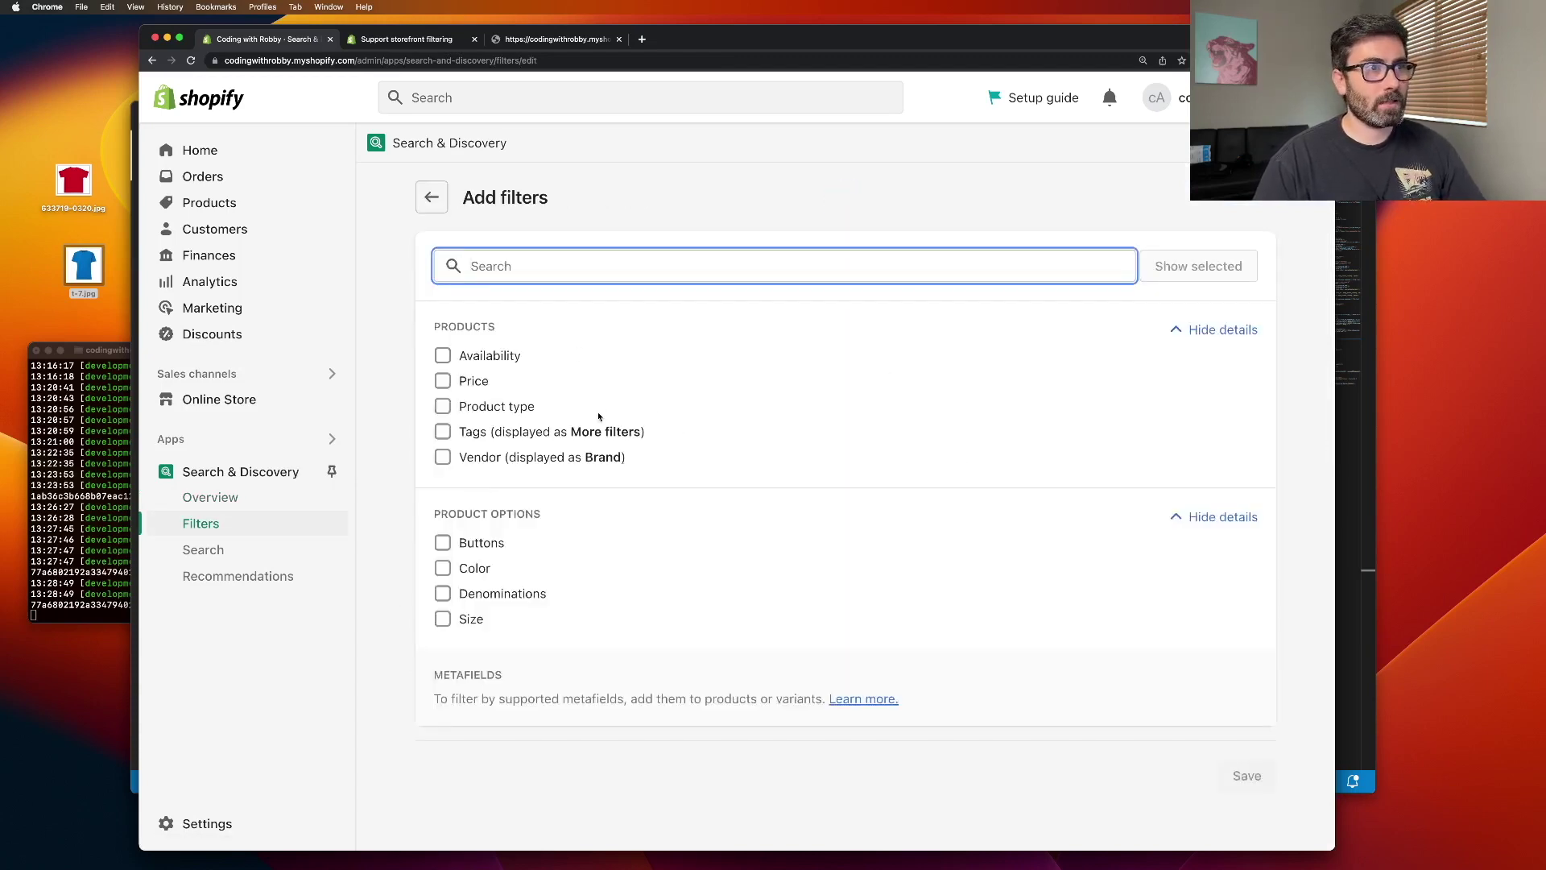
pyautogui.click(442, 356)
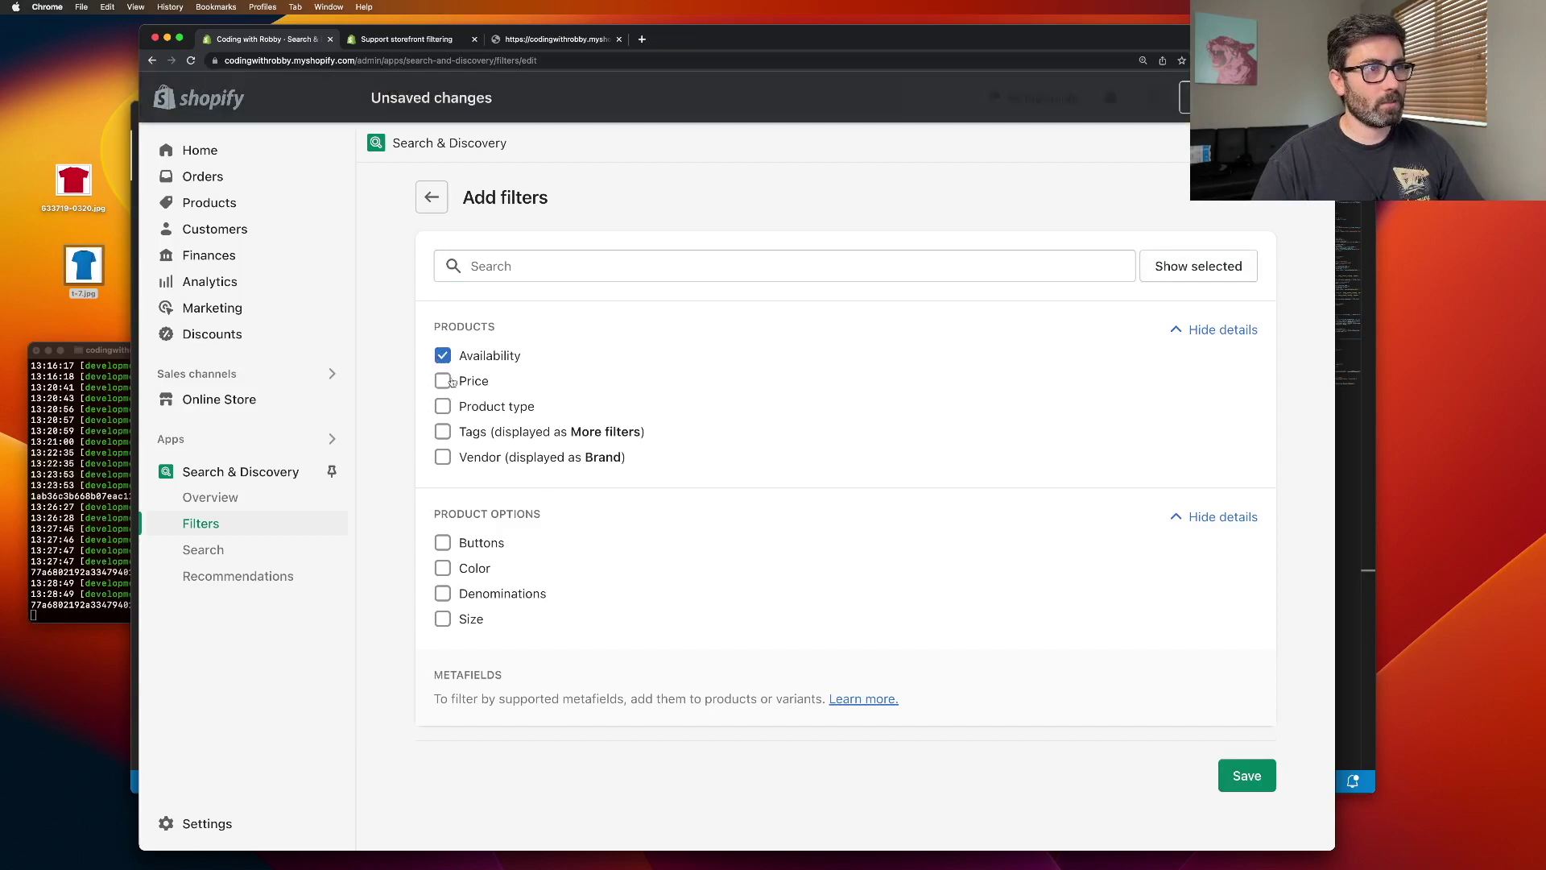
pyautogui.click(442, 382)
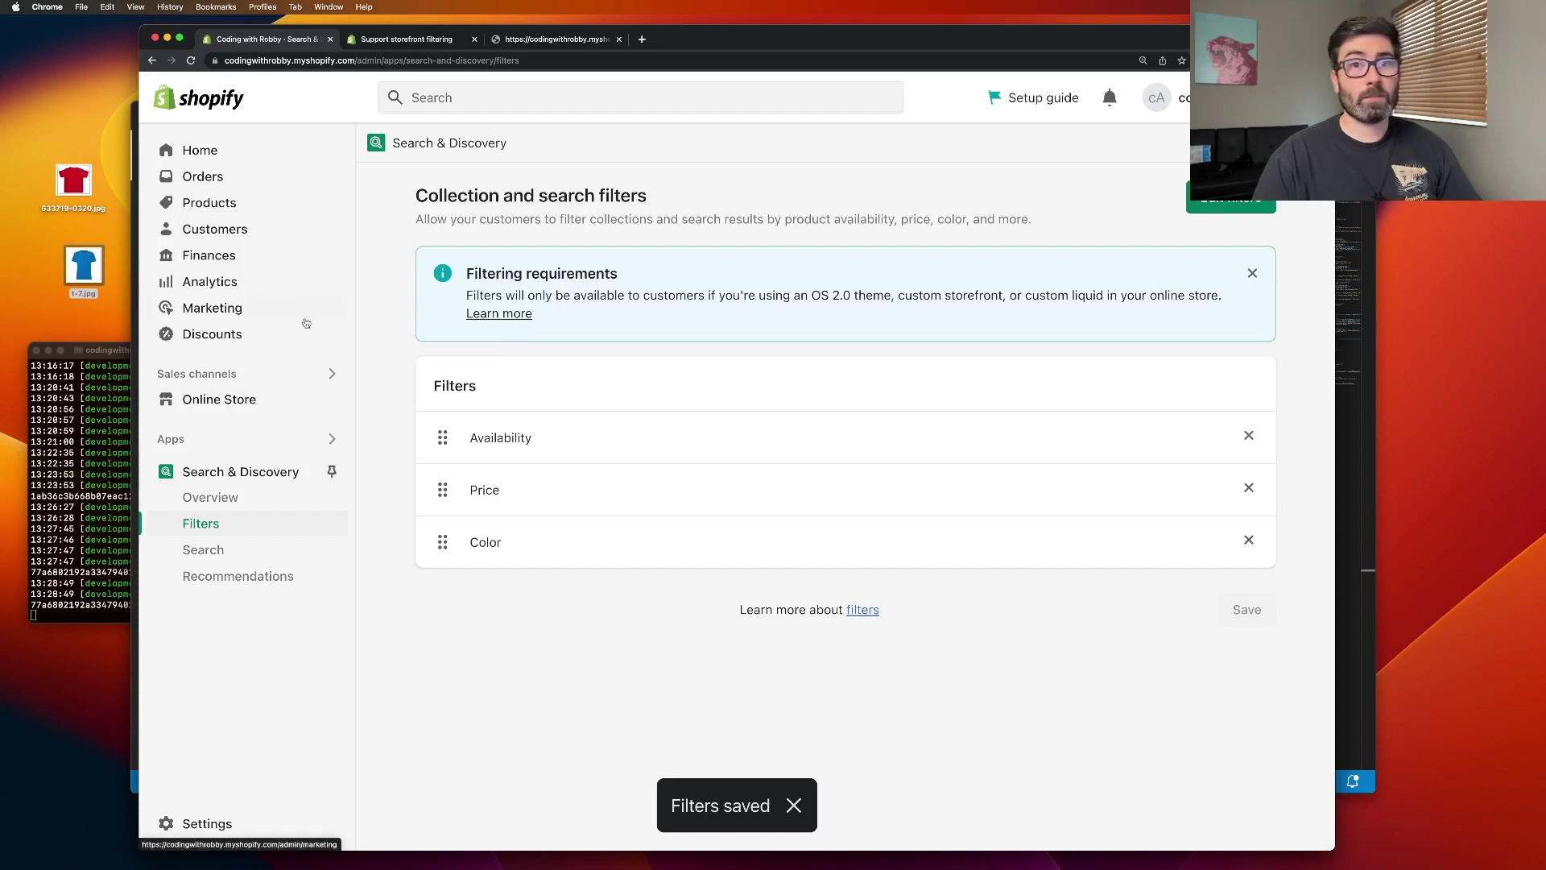
pyautogui.click(527, 42)
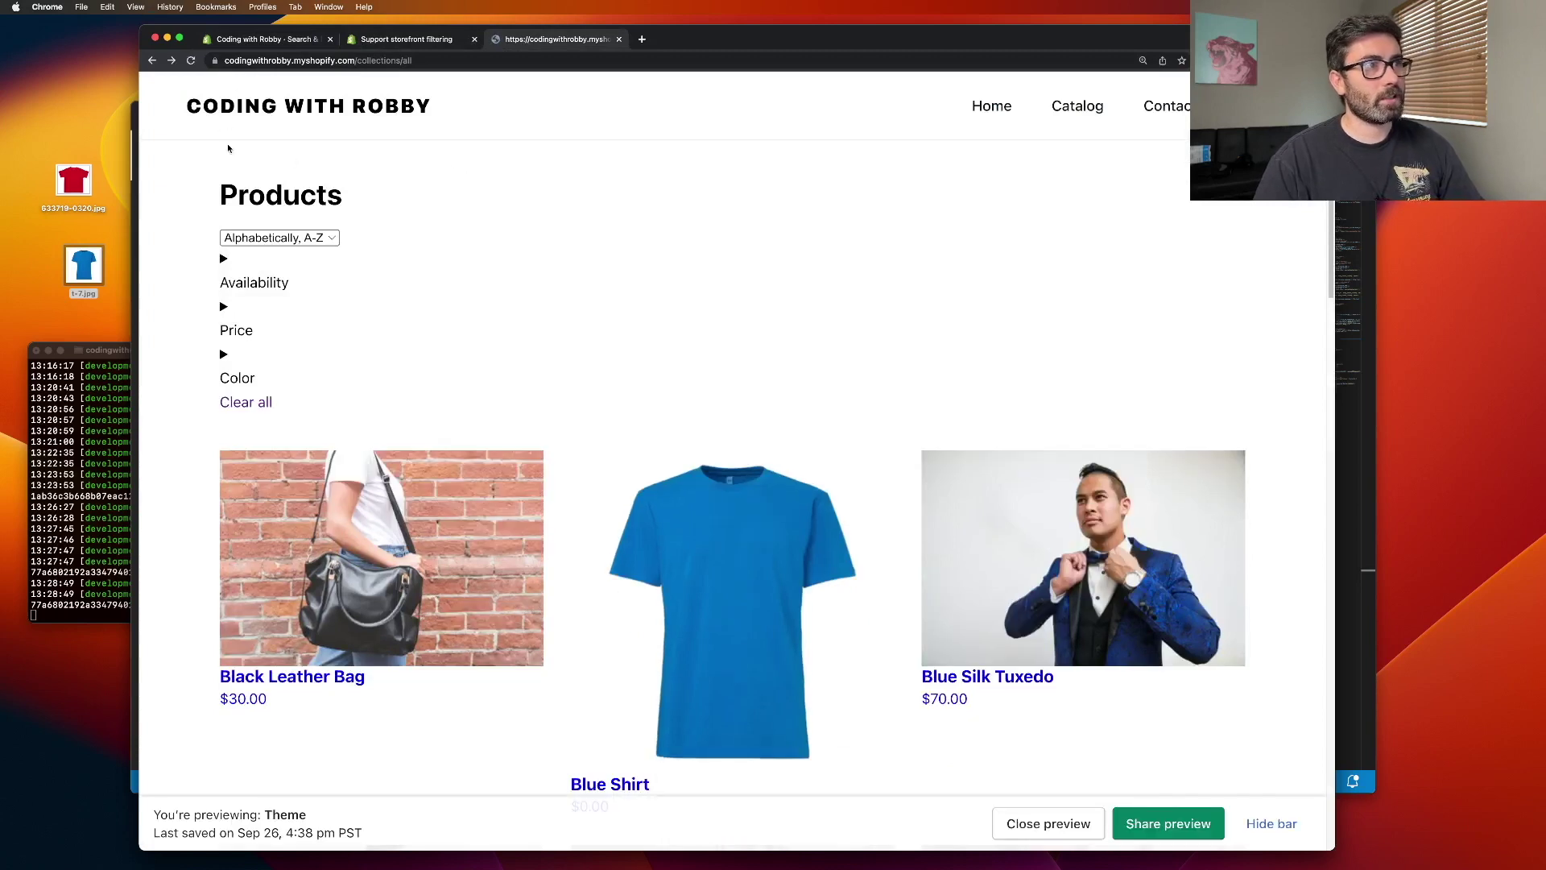
pyautogui.click(223, 259)
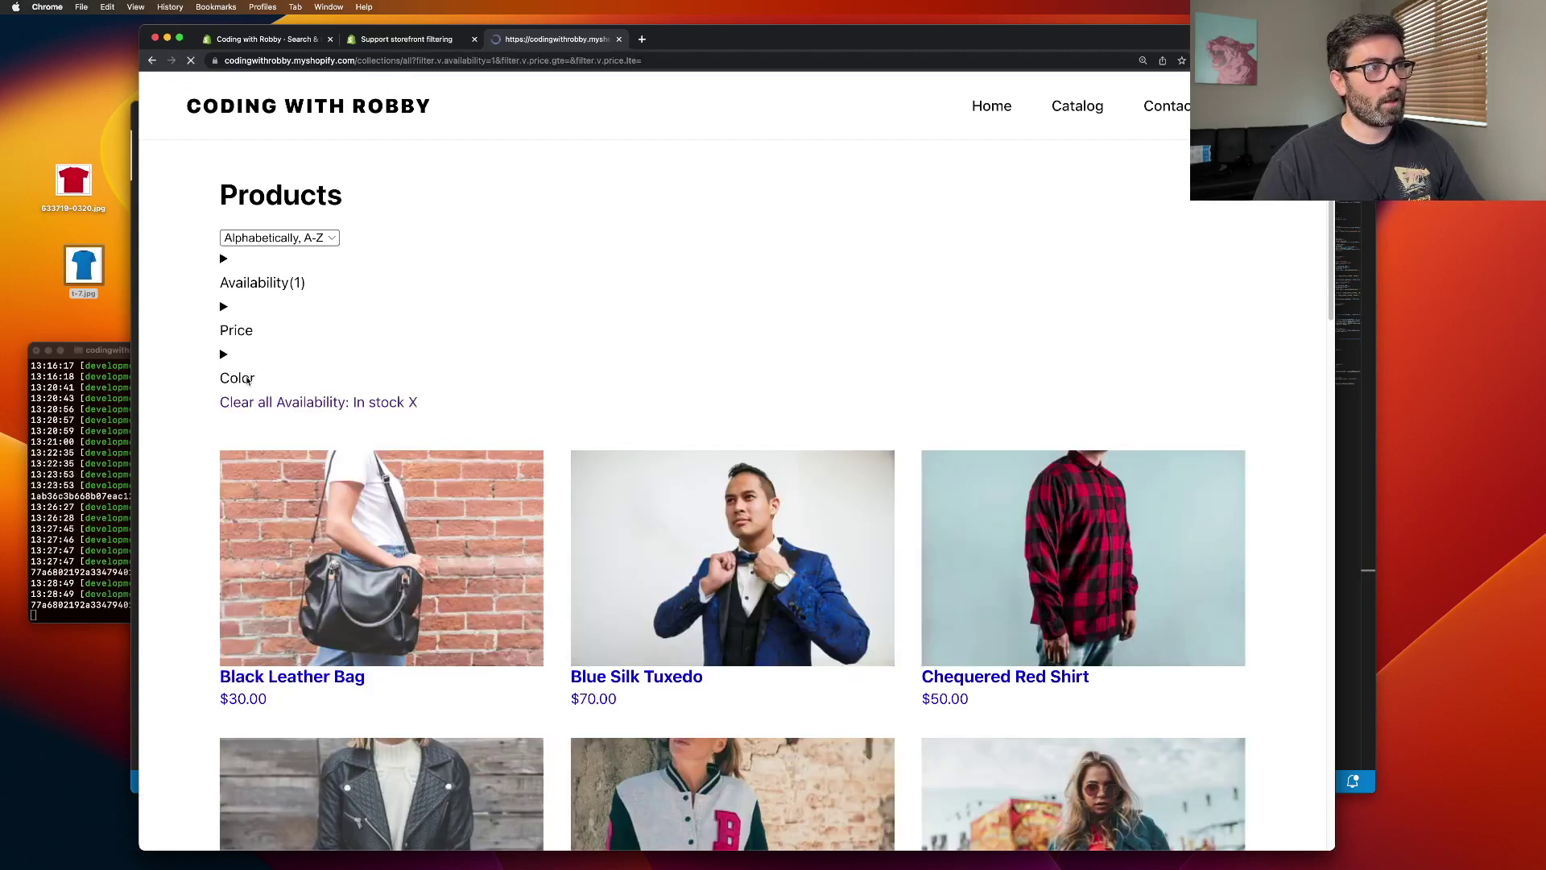
pyautogui.click(223, 306)
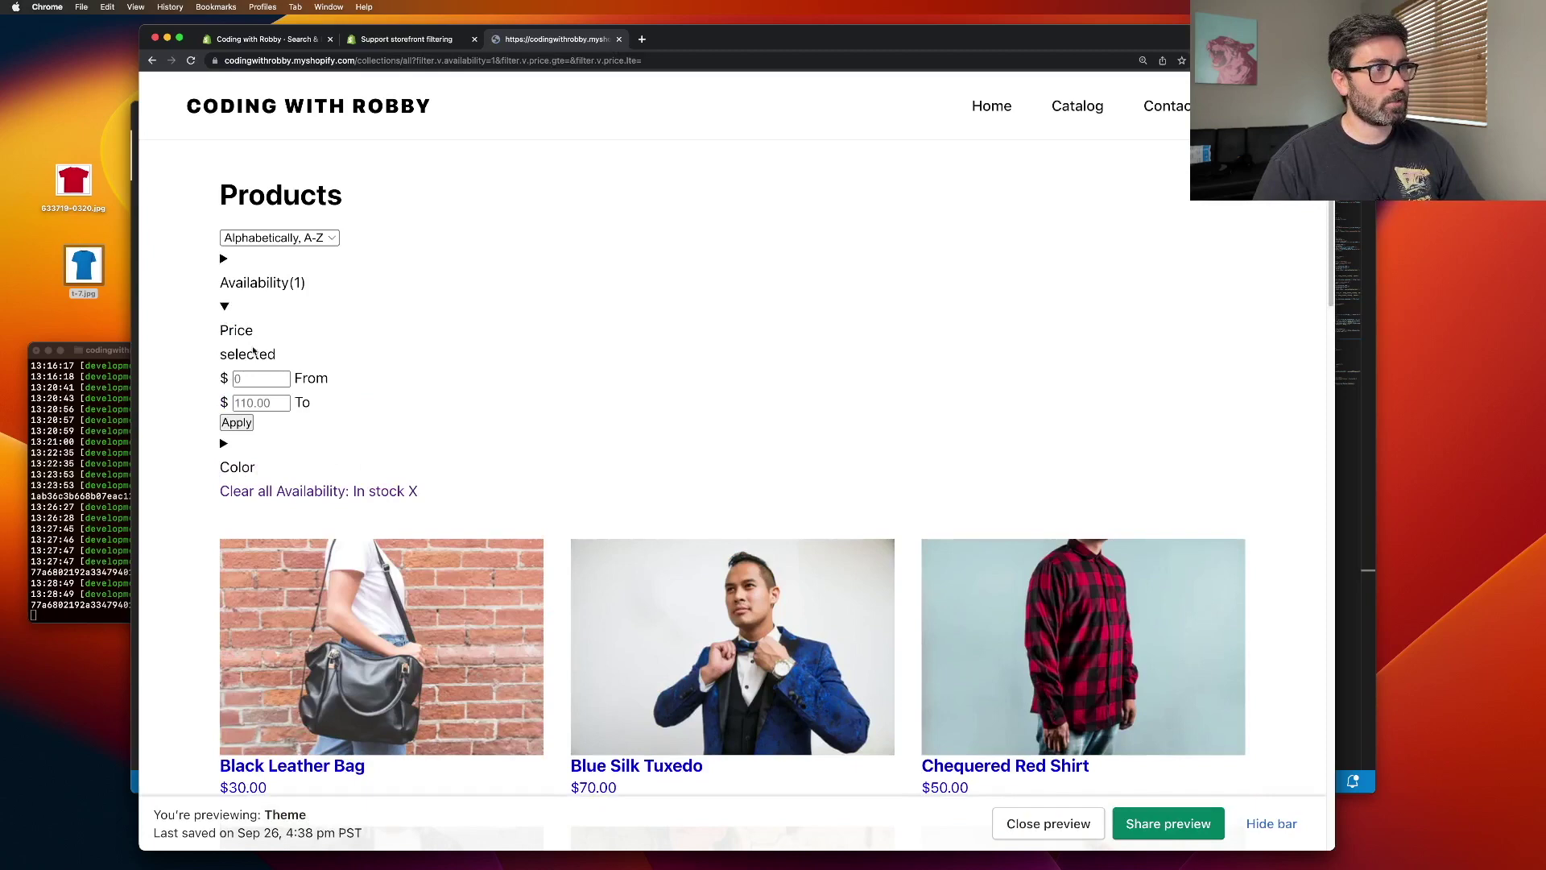
pyautogui.click(260, 403)
pyautogui.write('50')
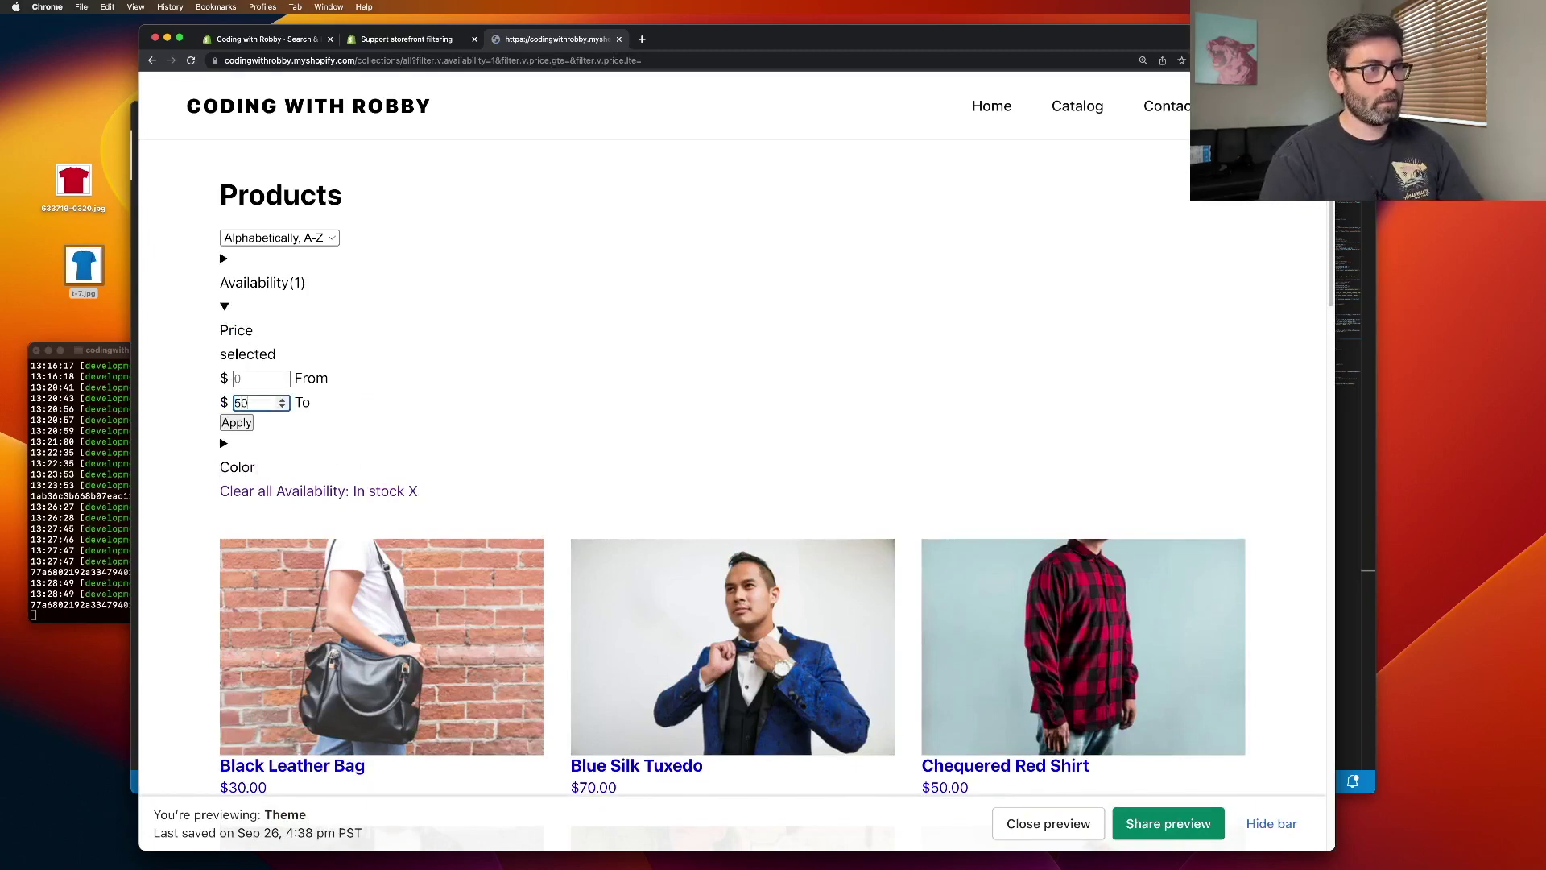
pyautogui.click(236, 428)
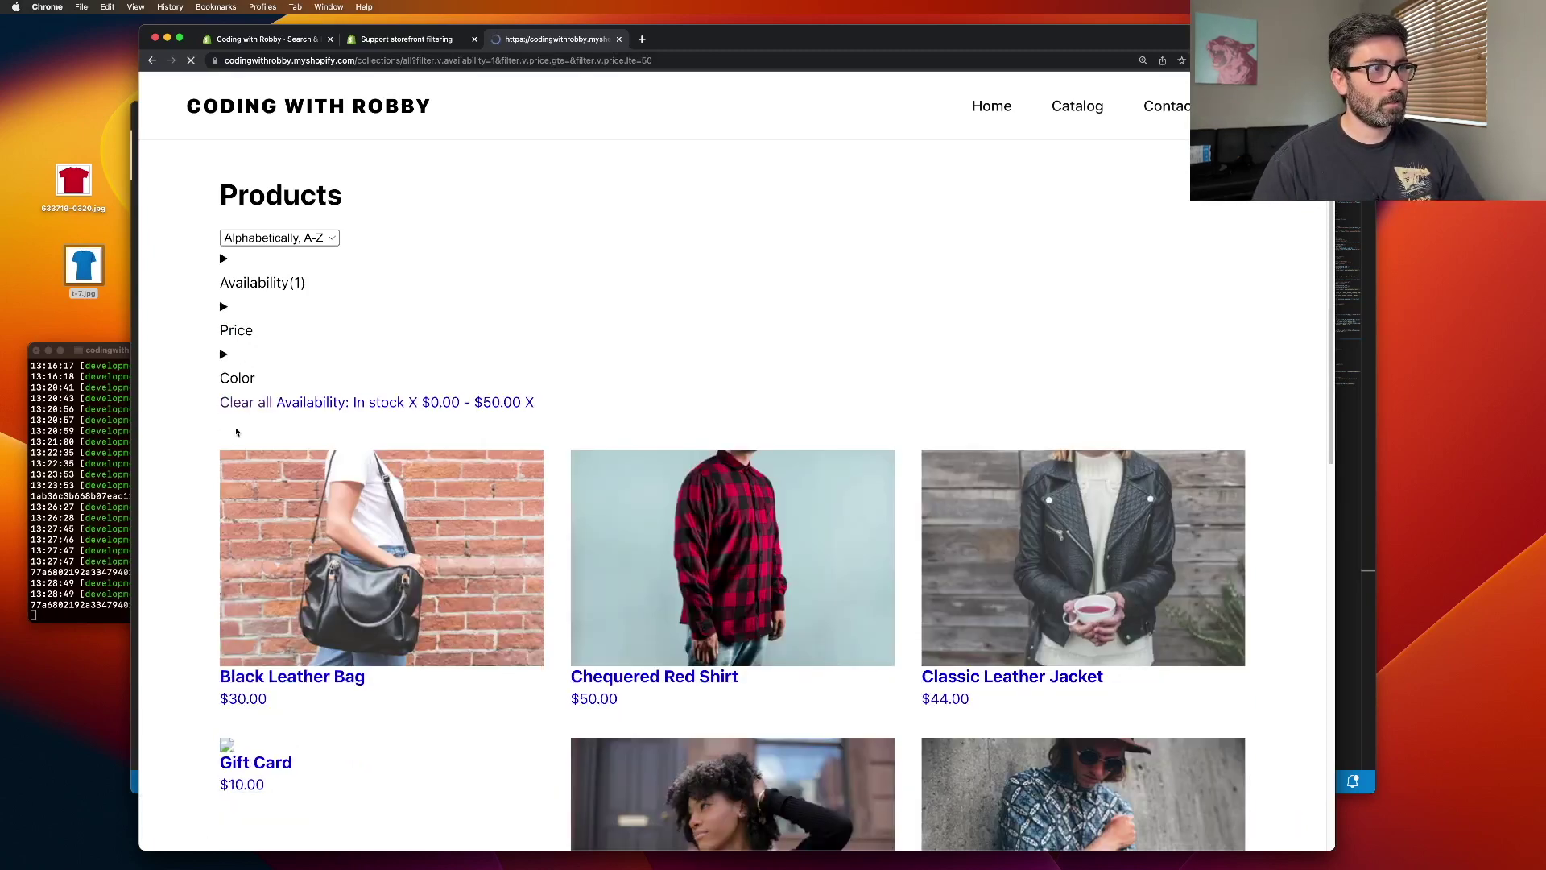
pyautogui.scroll(-1, 690, 315)
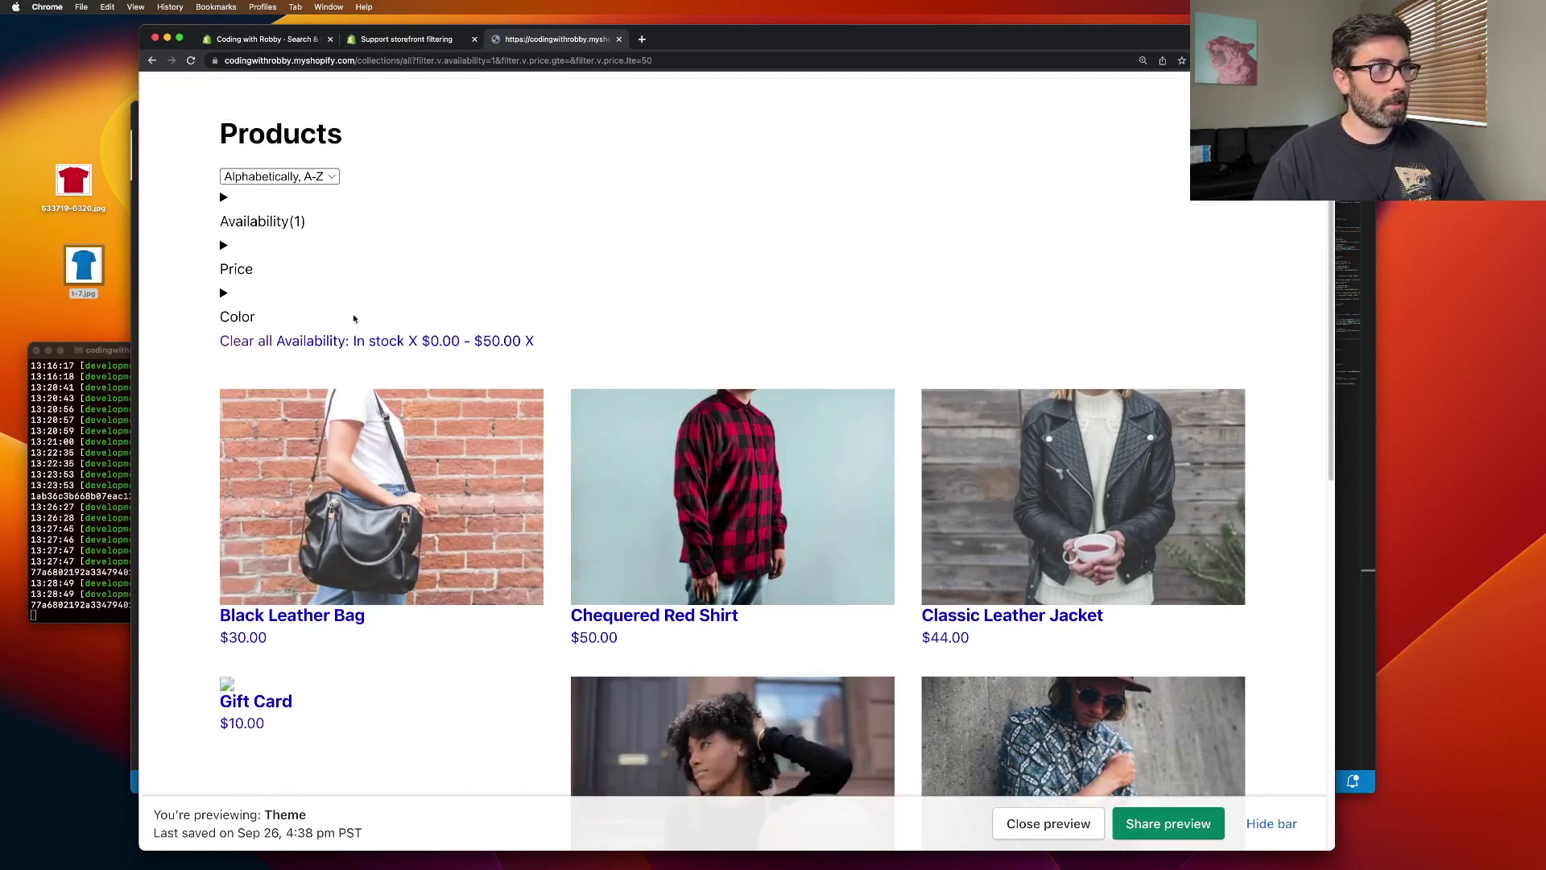
pyautogui.click(223, 294)
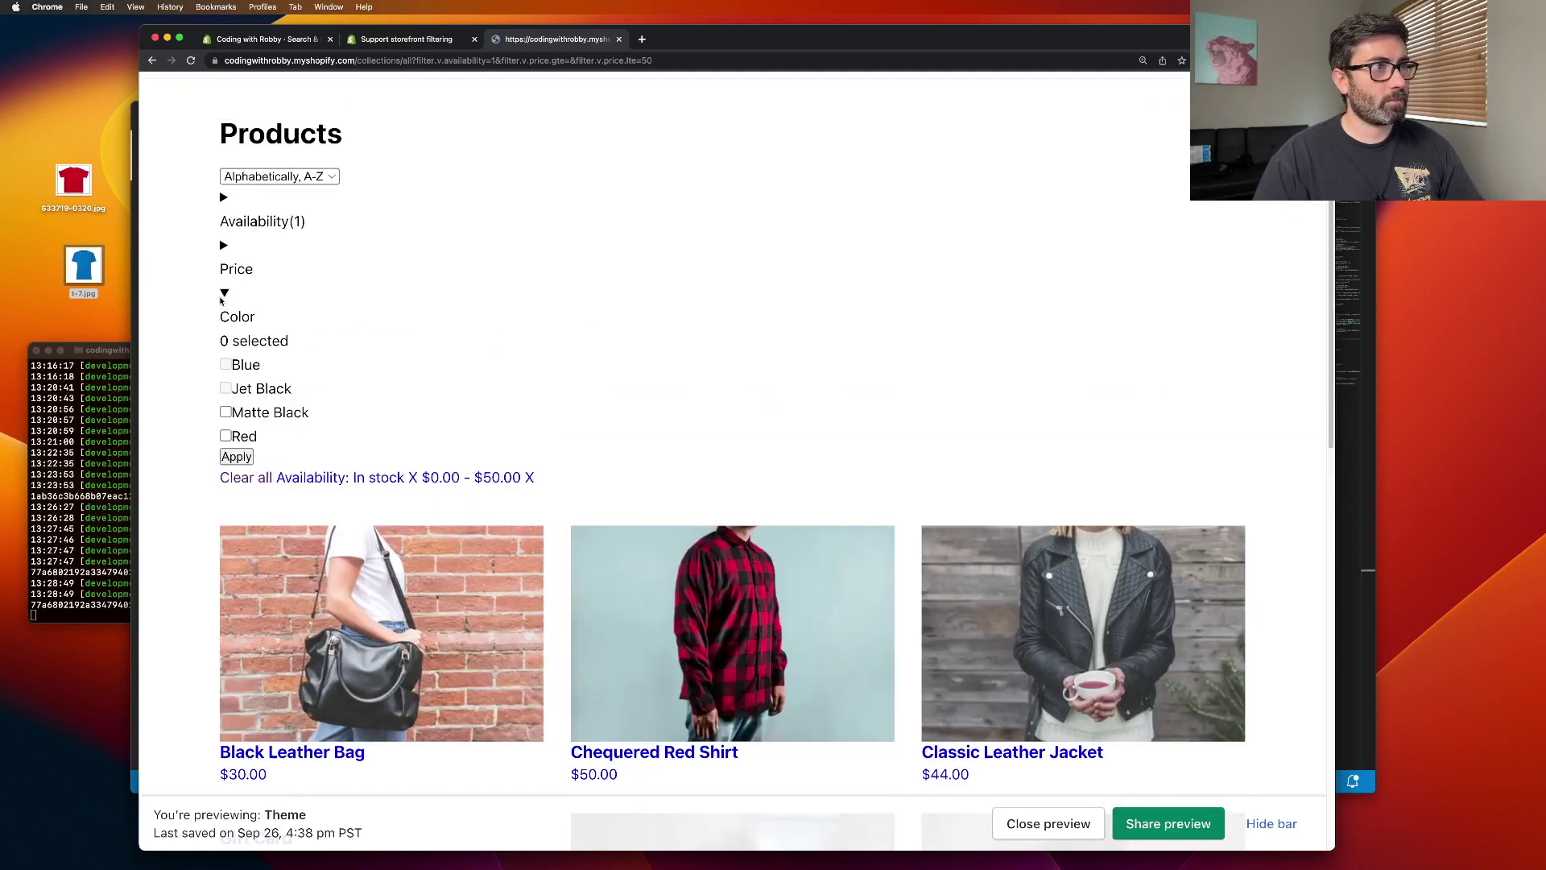
pyautogui.click(226, 437)
pyautogui.click(236, 457)
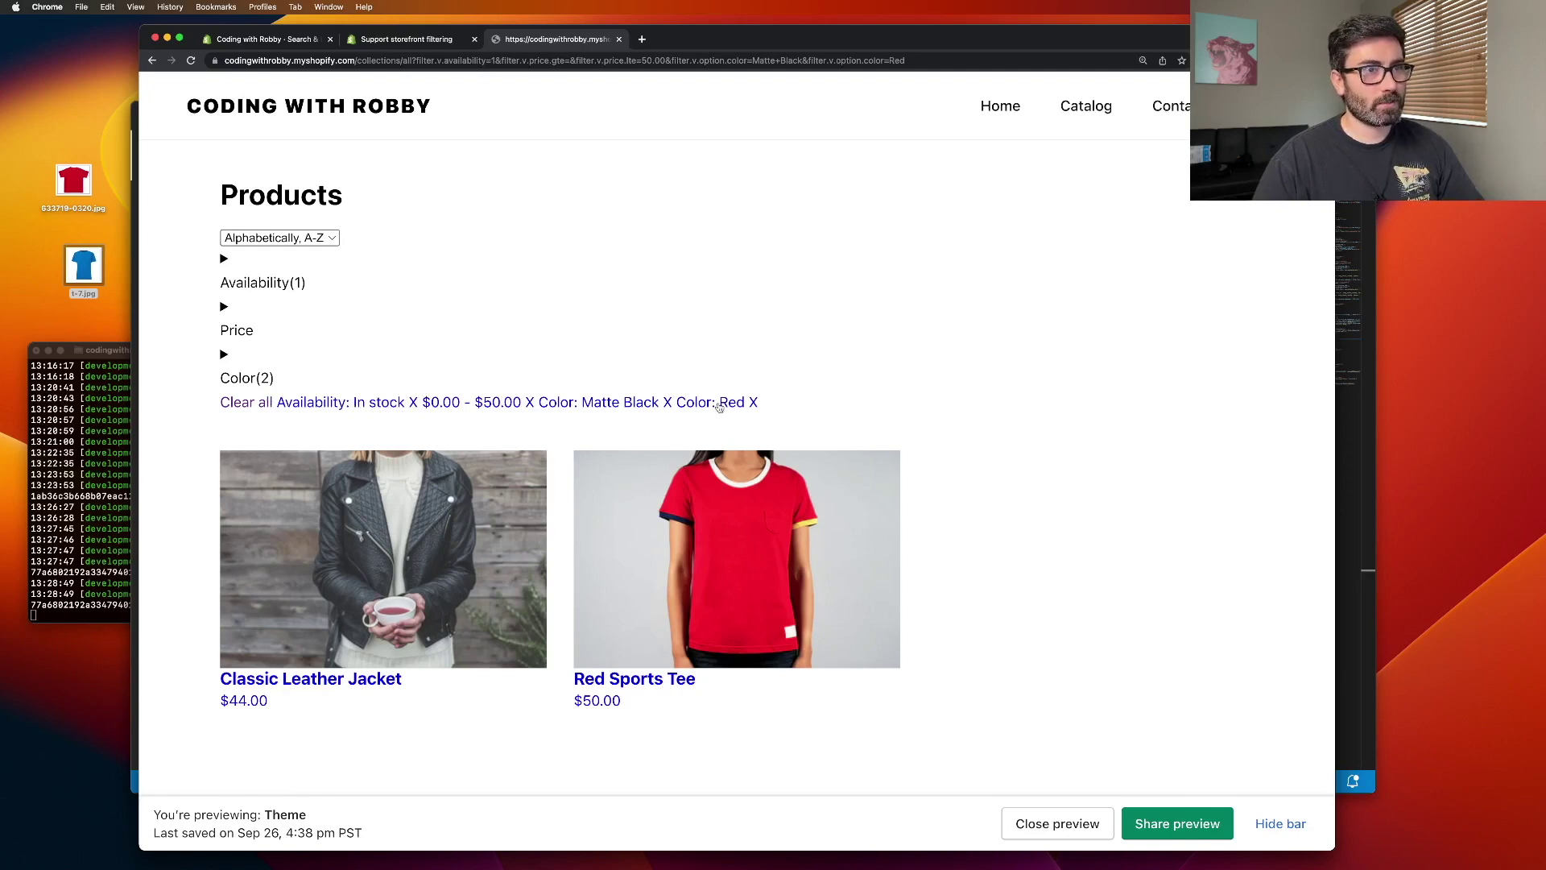
pyautogui.click(753, 404)
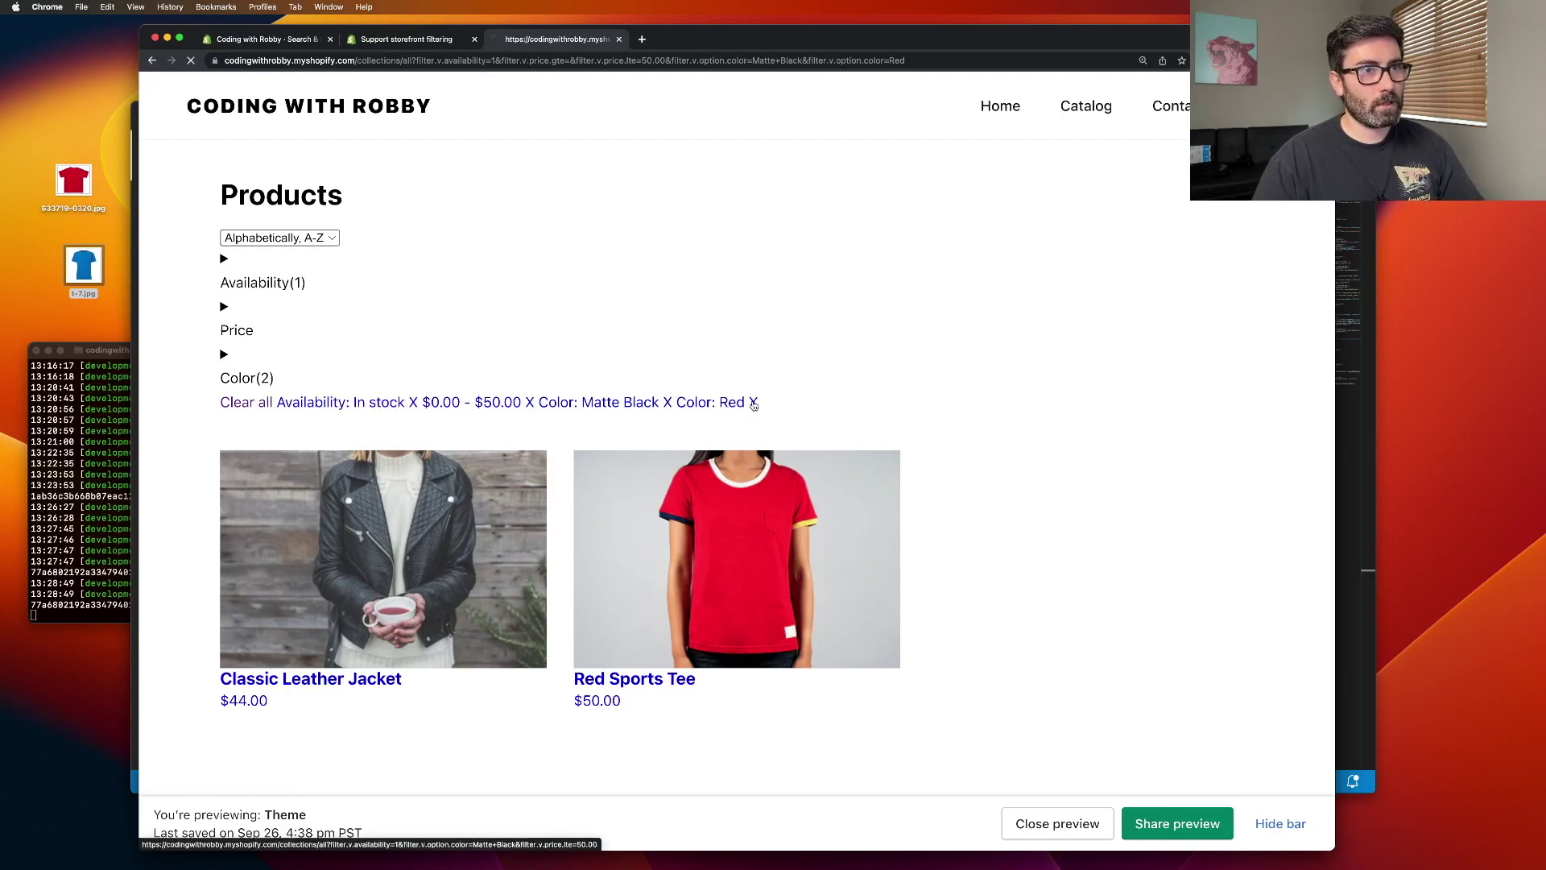
pyautogui.click(668, 403)
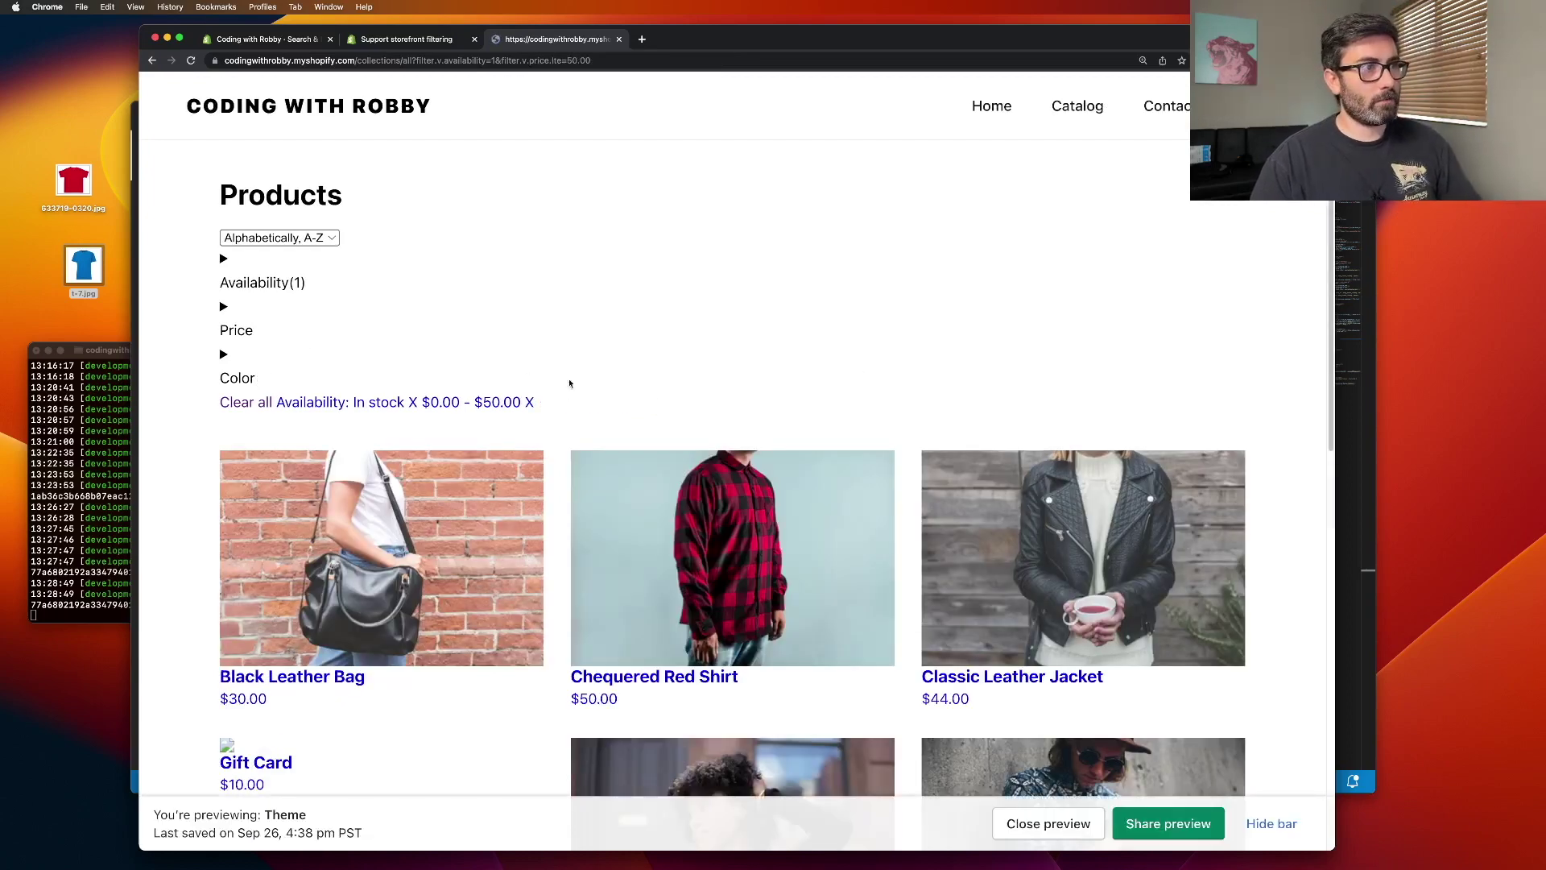
pyautogui.click(248, 401)
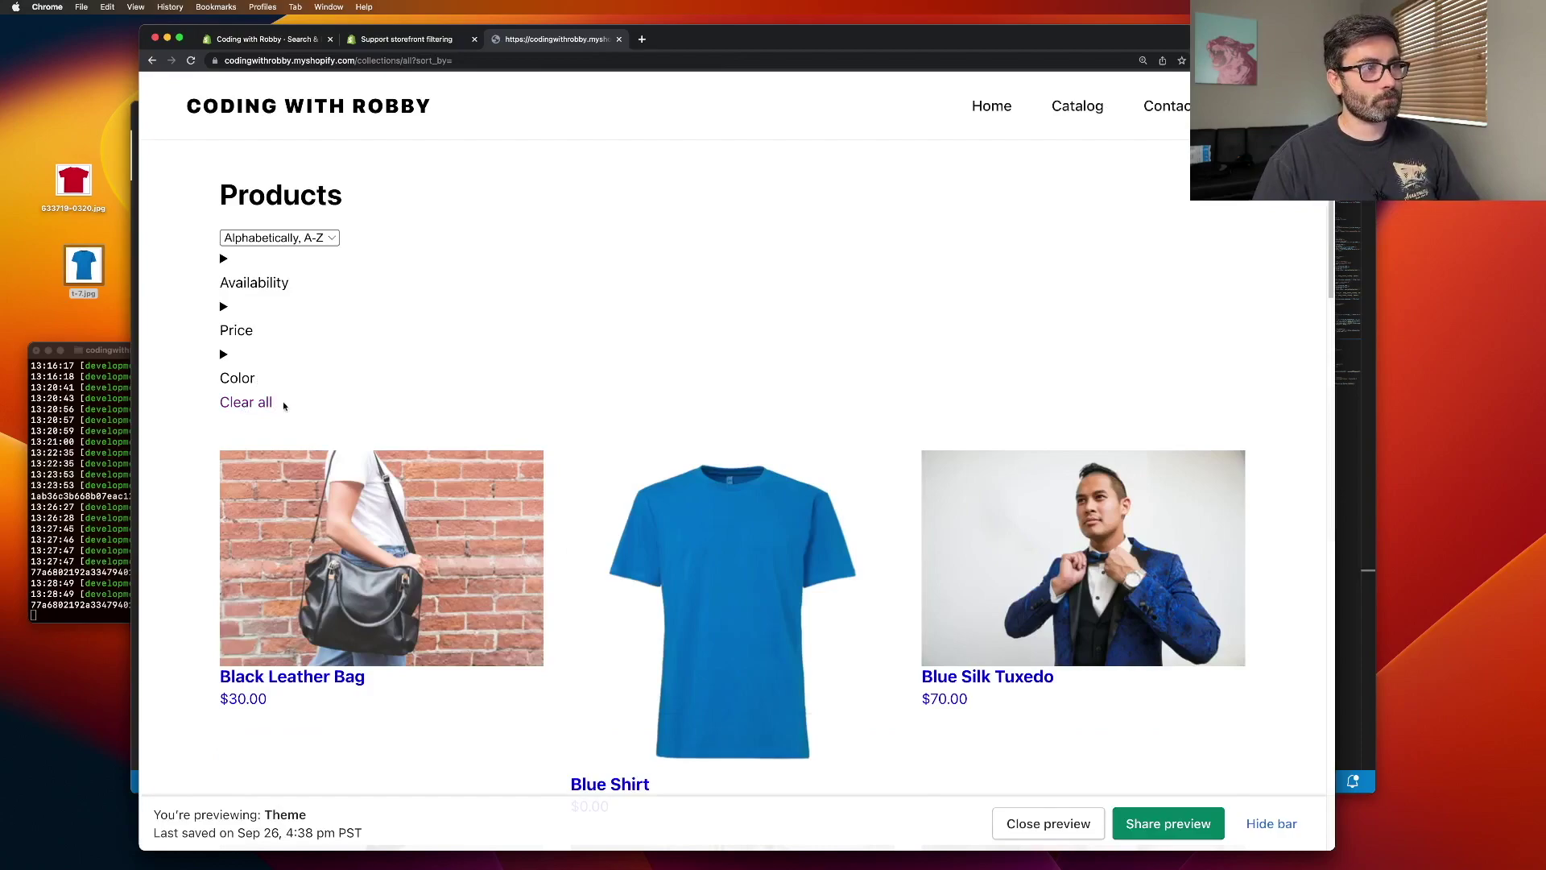
pyautogui.scroll(-5, 338, 426)
pyautogui.scroll(-12, 621, 390)
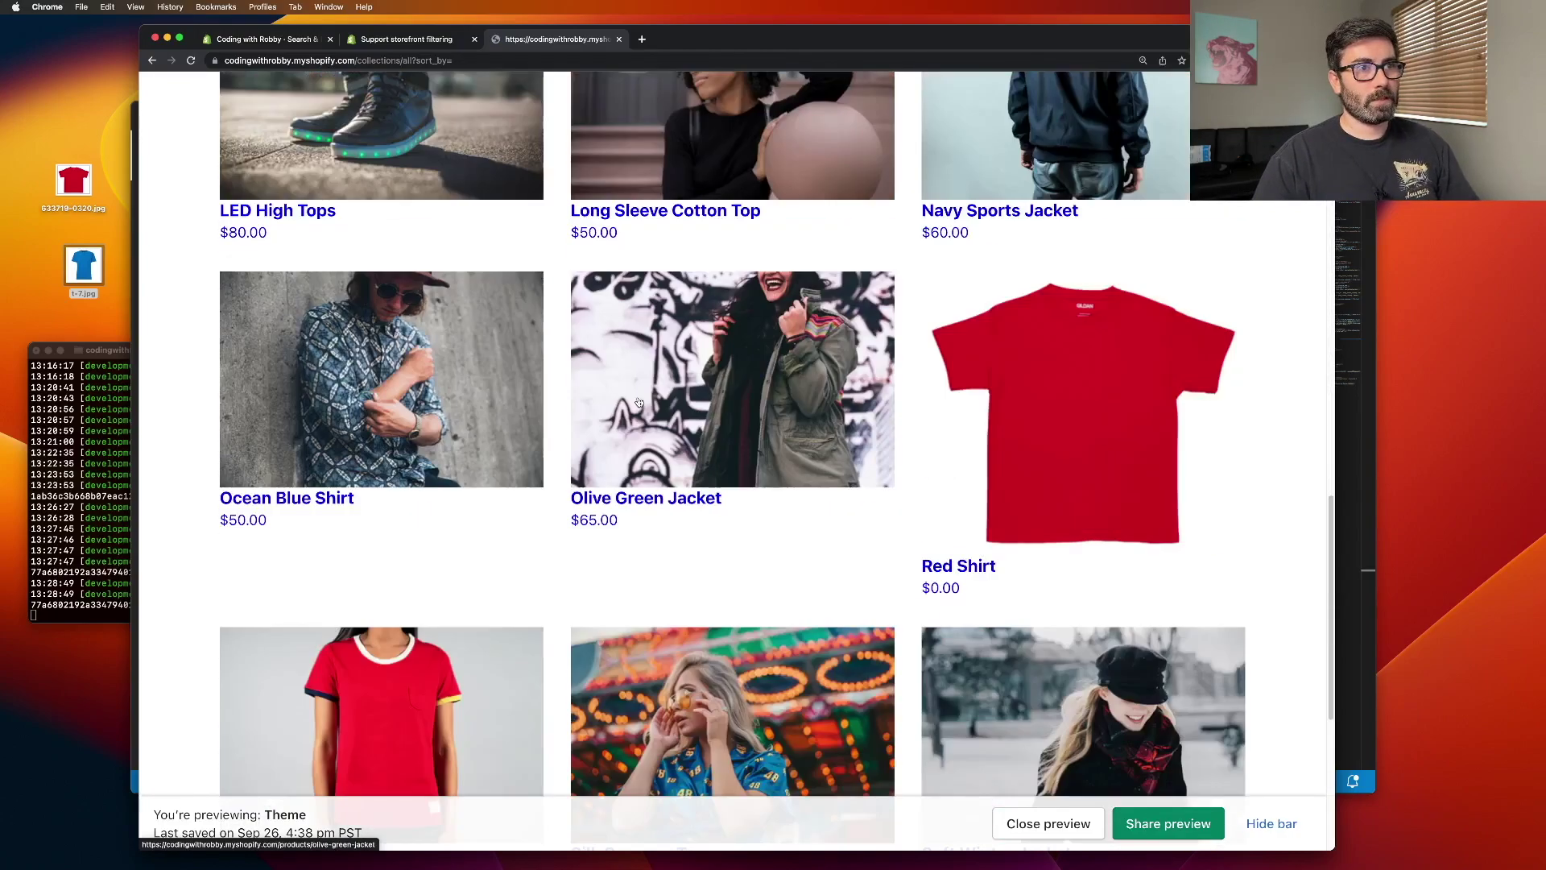
pyautogui.scroll(10, 623, 415)
pyautogui.scroll(8, 623, 403)
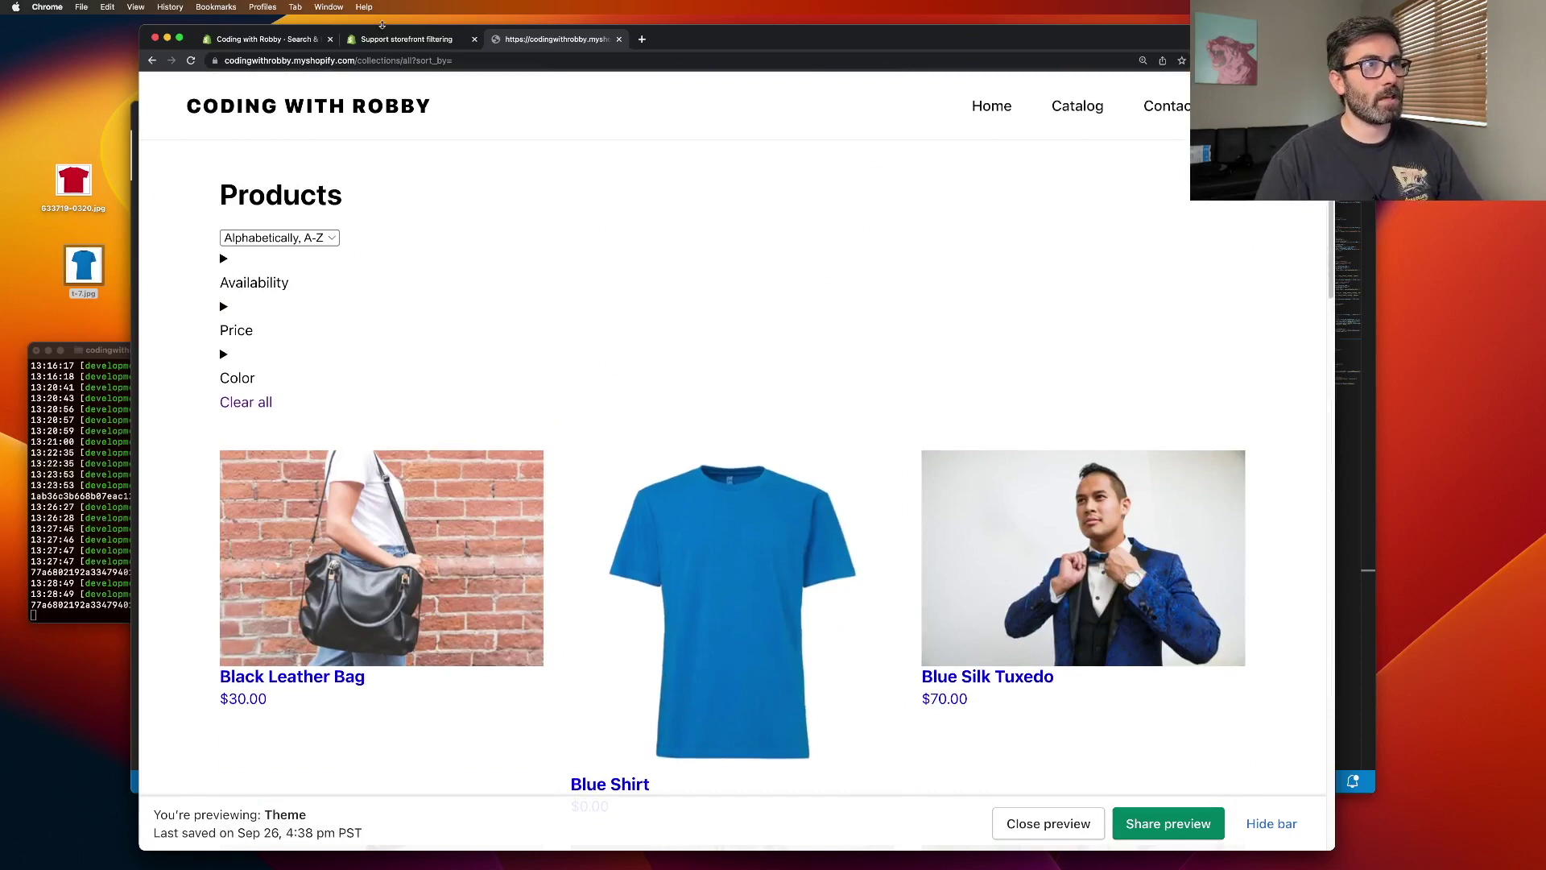
# Start a new product metafield definition under Settings > Custom data > Products.
pyautogui.click(273, 45)
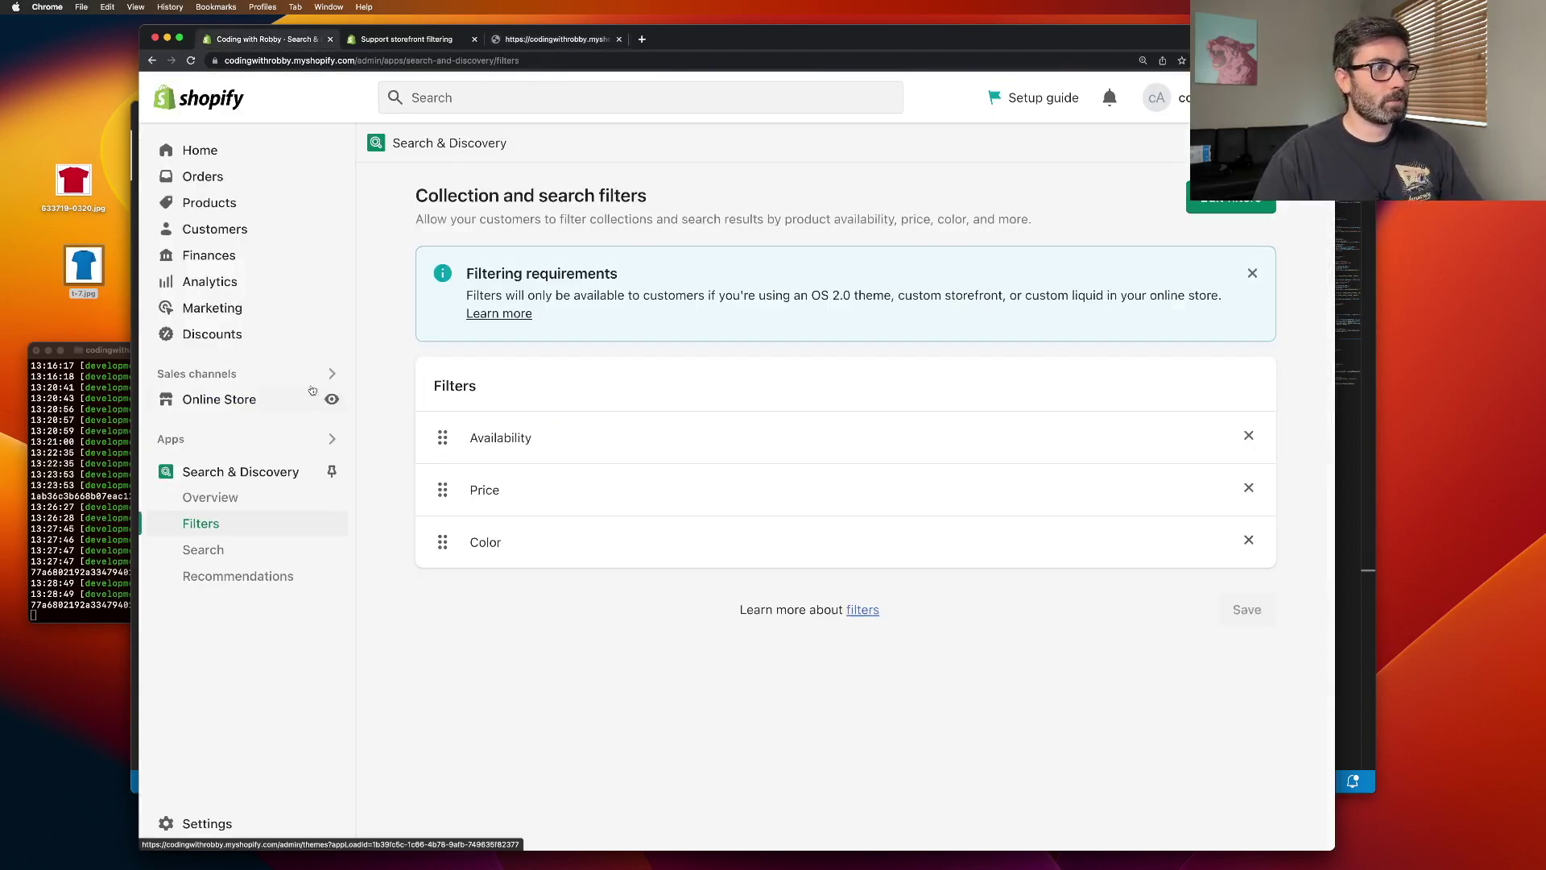
pyautogui.click(230, 827)
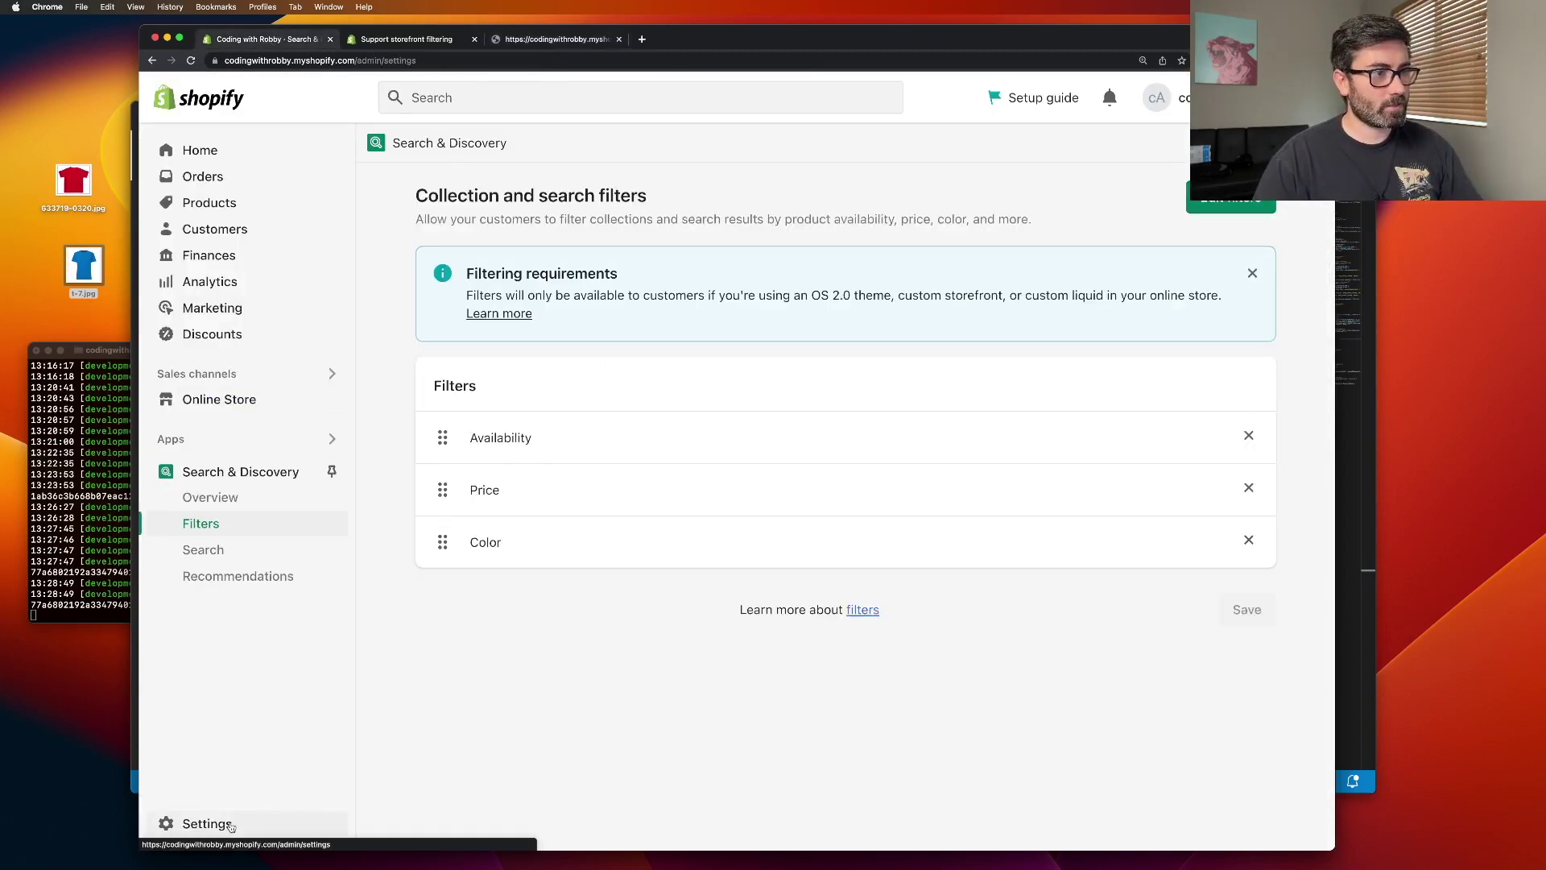
pyautogui.scroll(-2, 270, 340)
pyautogui.scroll(-5, 270, 340)
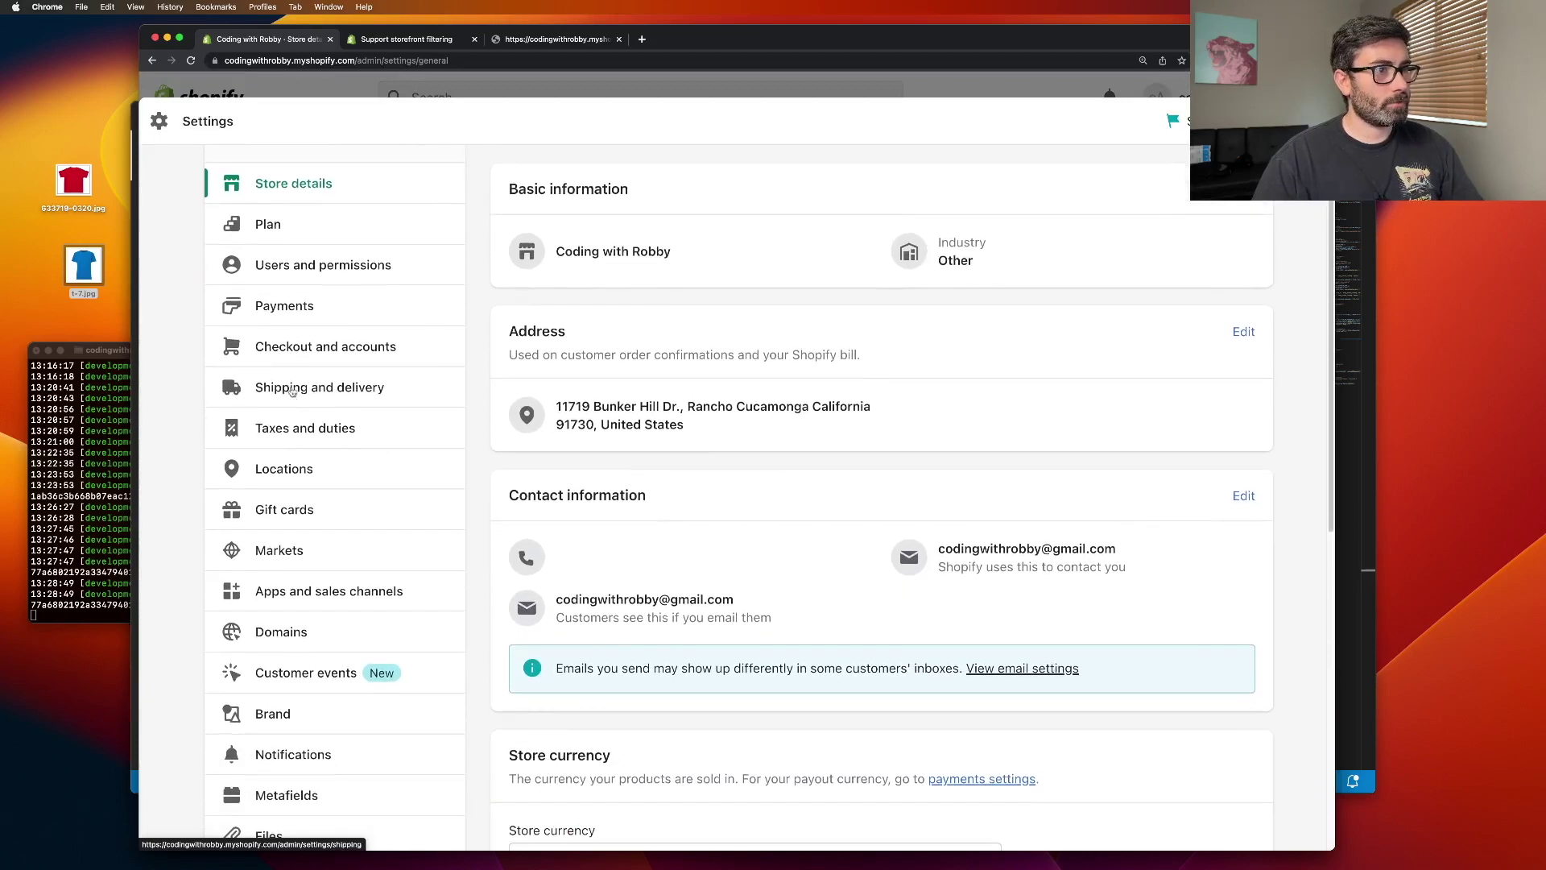
pyautogui.click(292, 628)
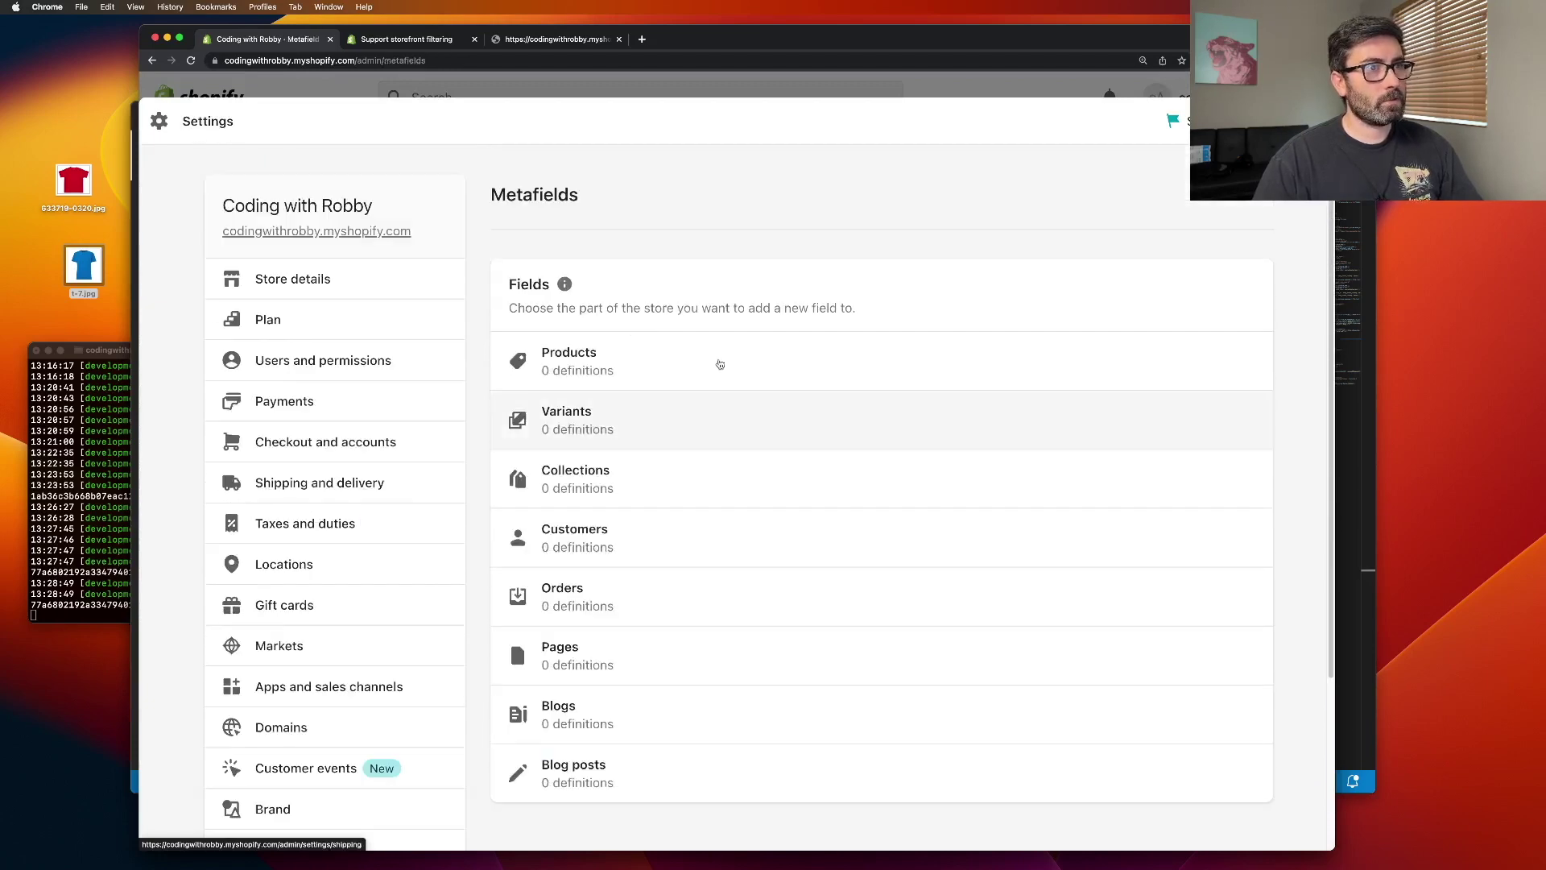
pyautogui.click(608, 354)
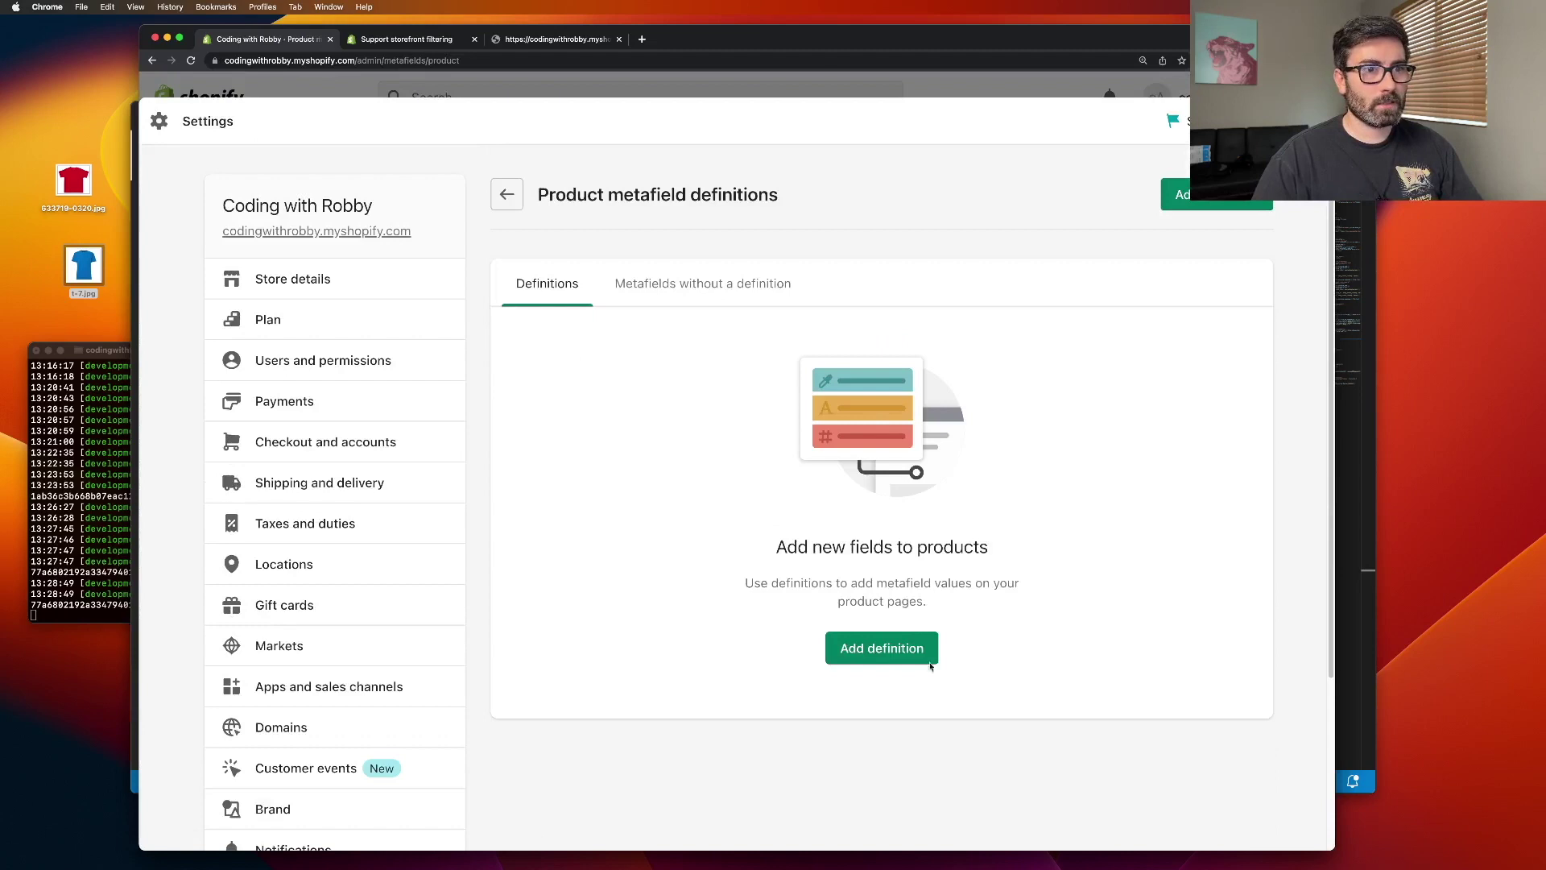
pyautogui.click(875, 649)
# Name it Recycled, allow Storefront API access, choose the True or false type, and save.
pyautogui.click(570, 320)
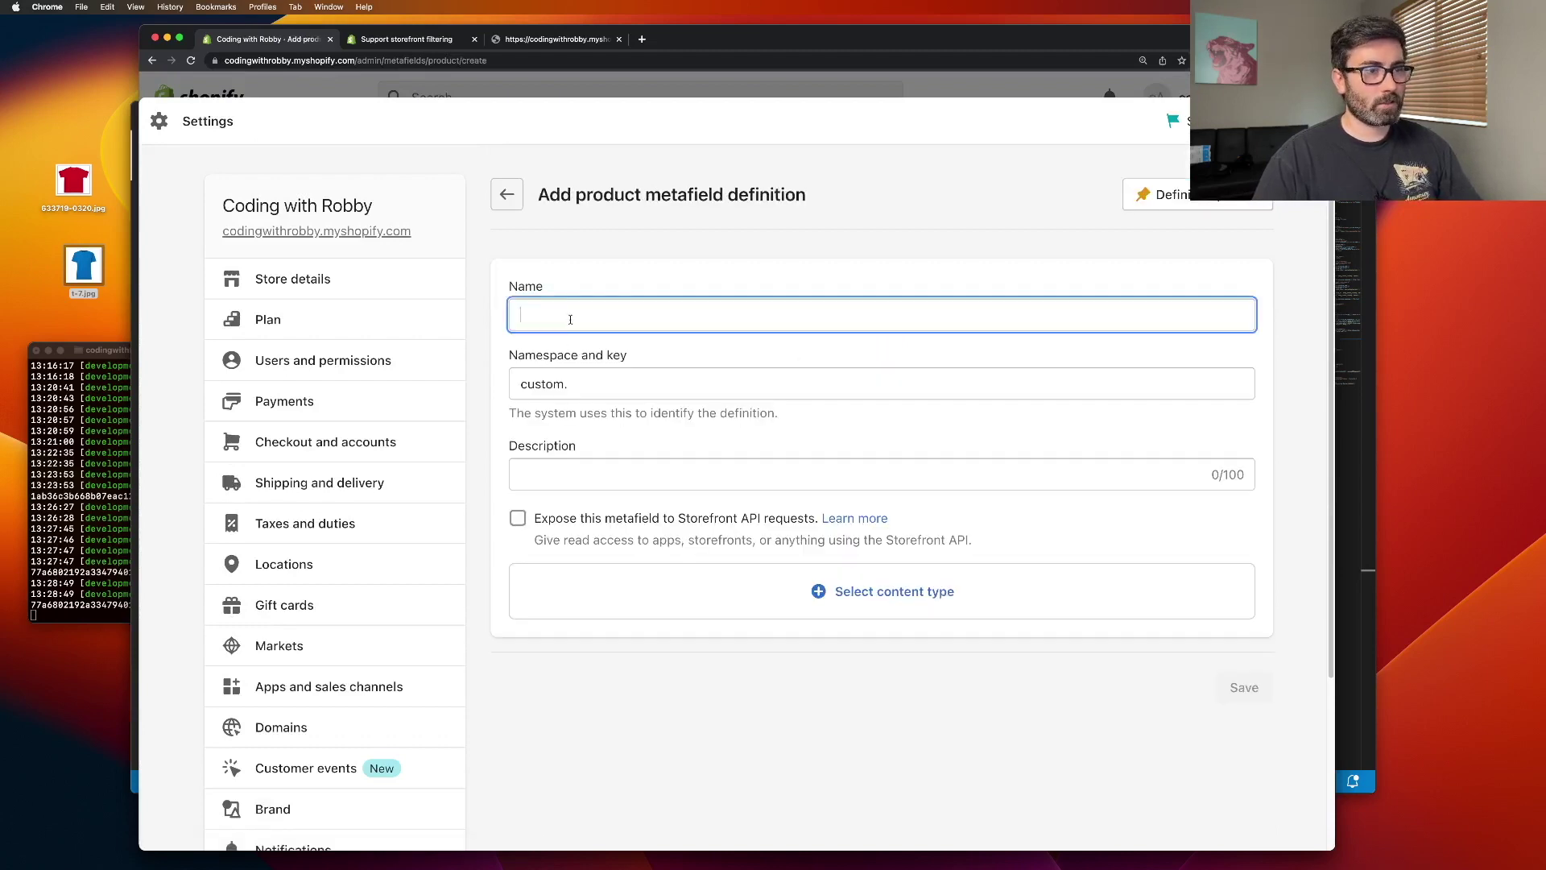
pyautogui.write('Recy')
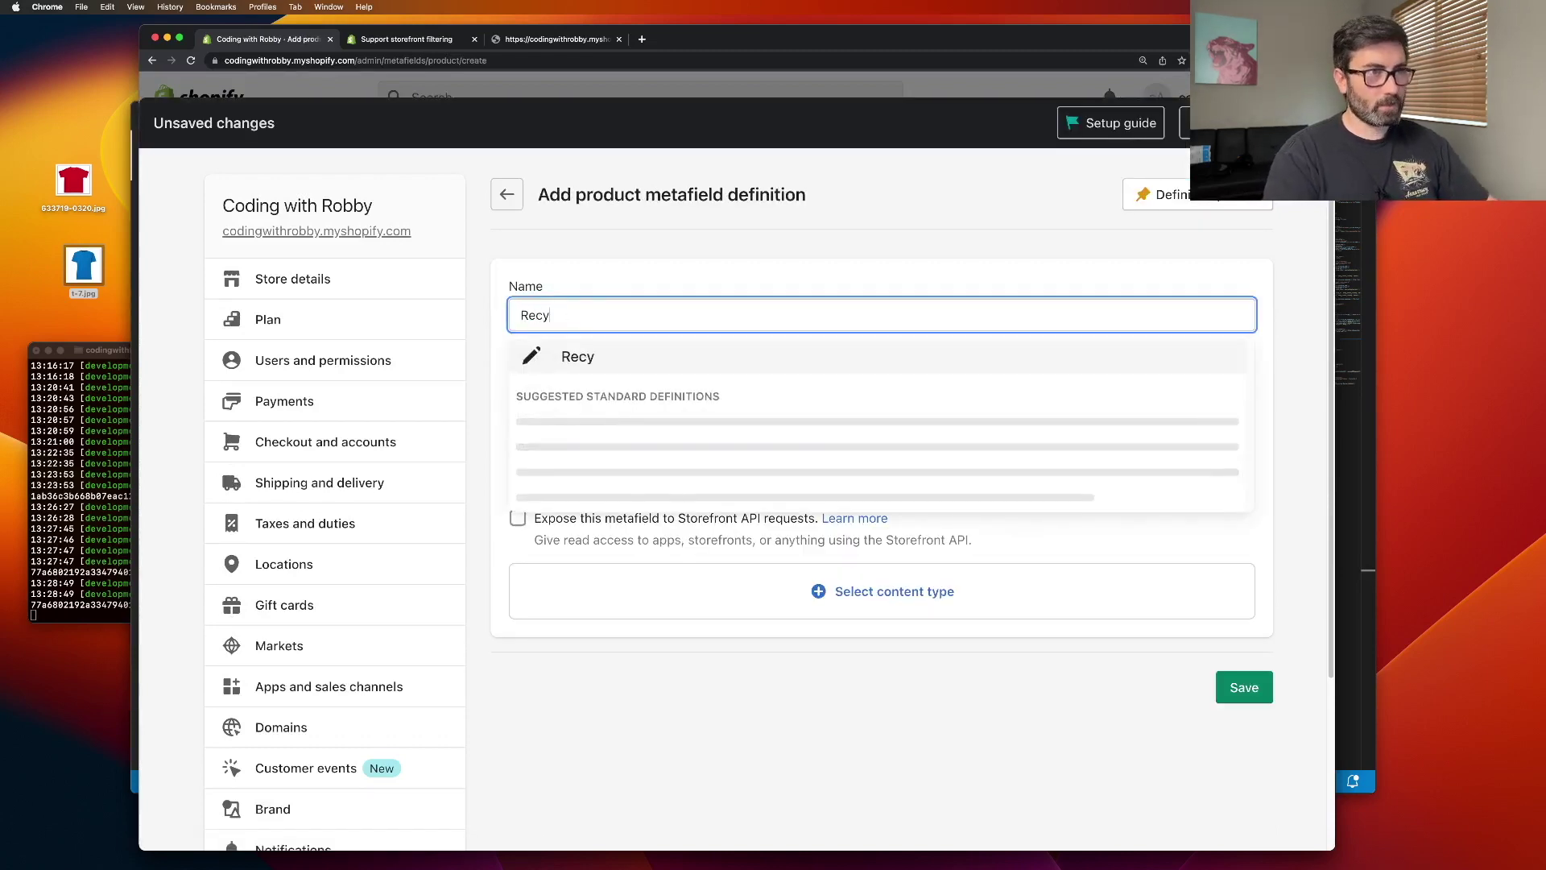
pyautogui.write('cled')
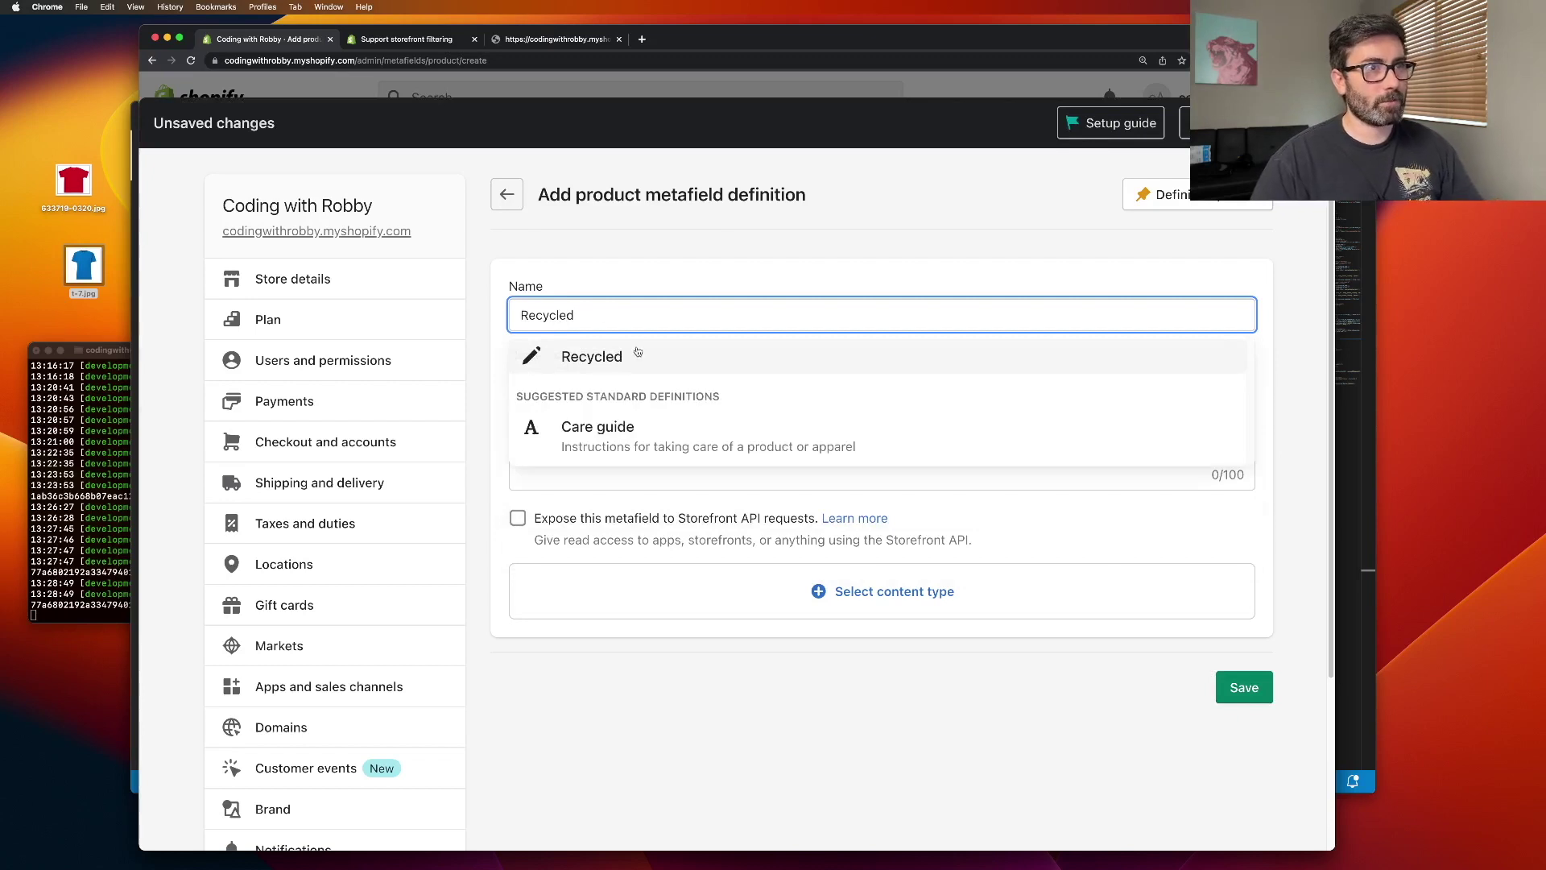
pyautogui.click(612, 359)
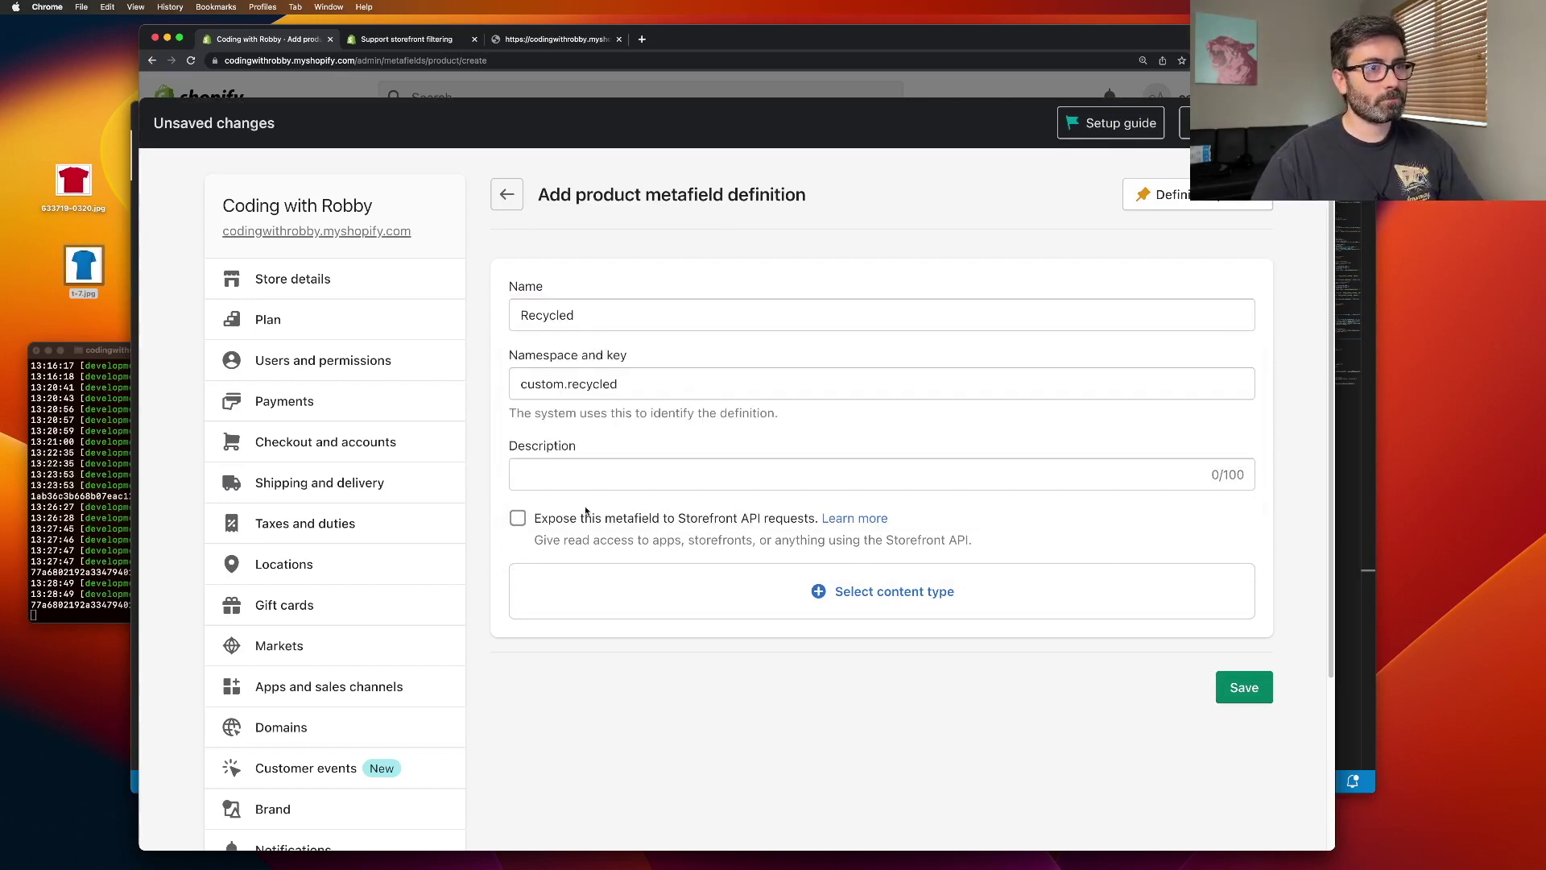
pyautogui.click(517, 519)
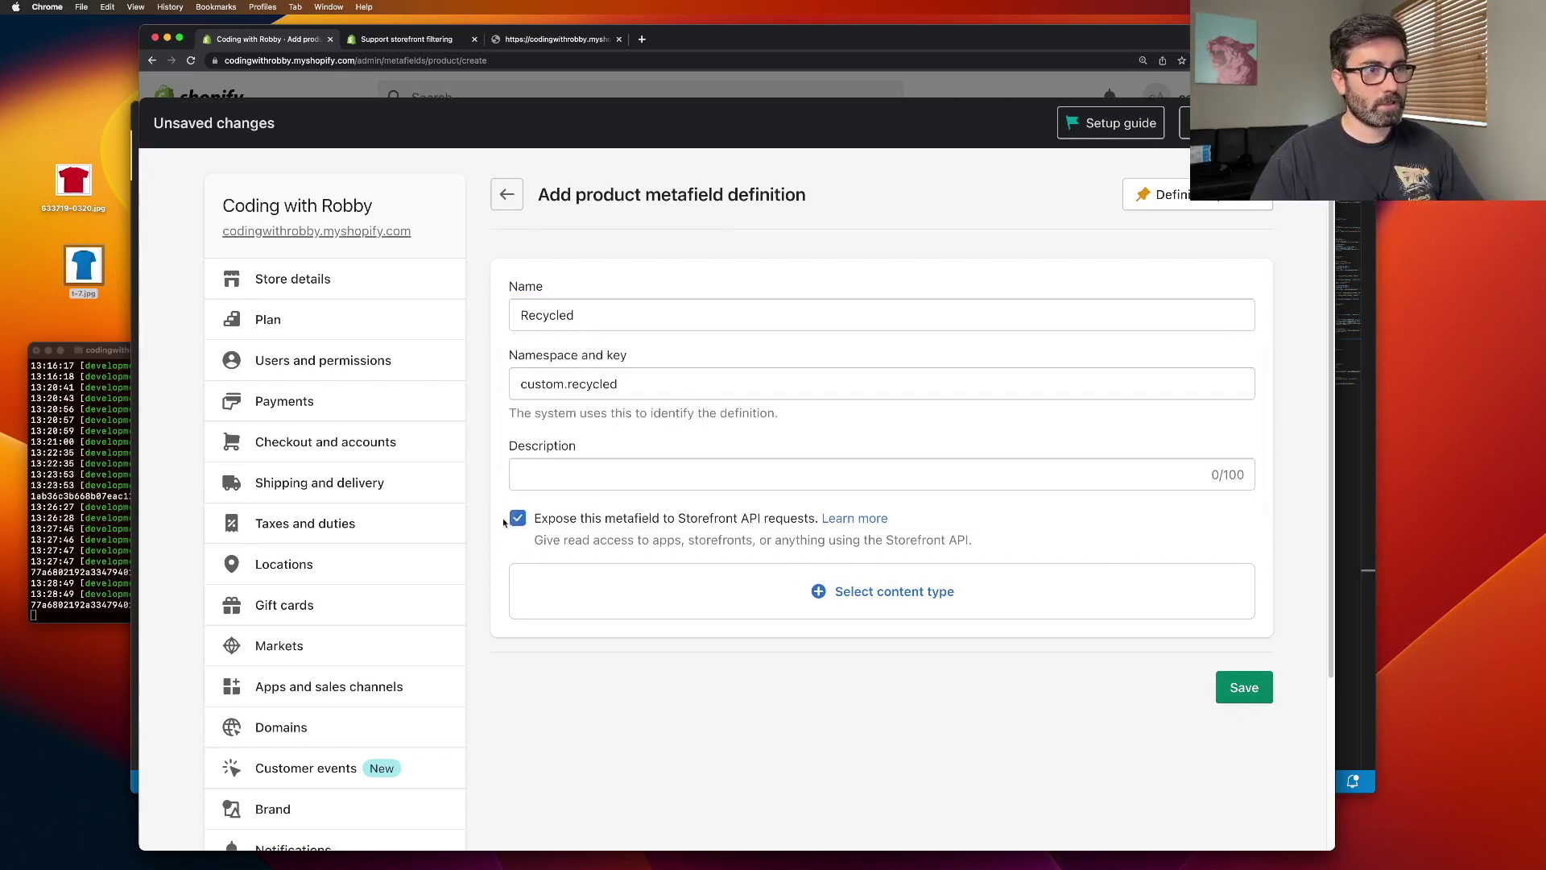
pyautogui.click(852, 594)
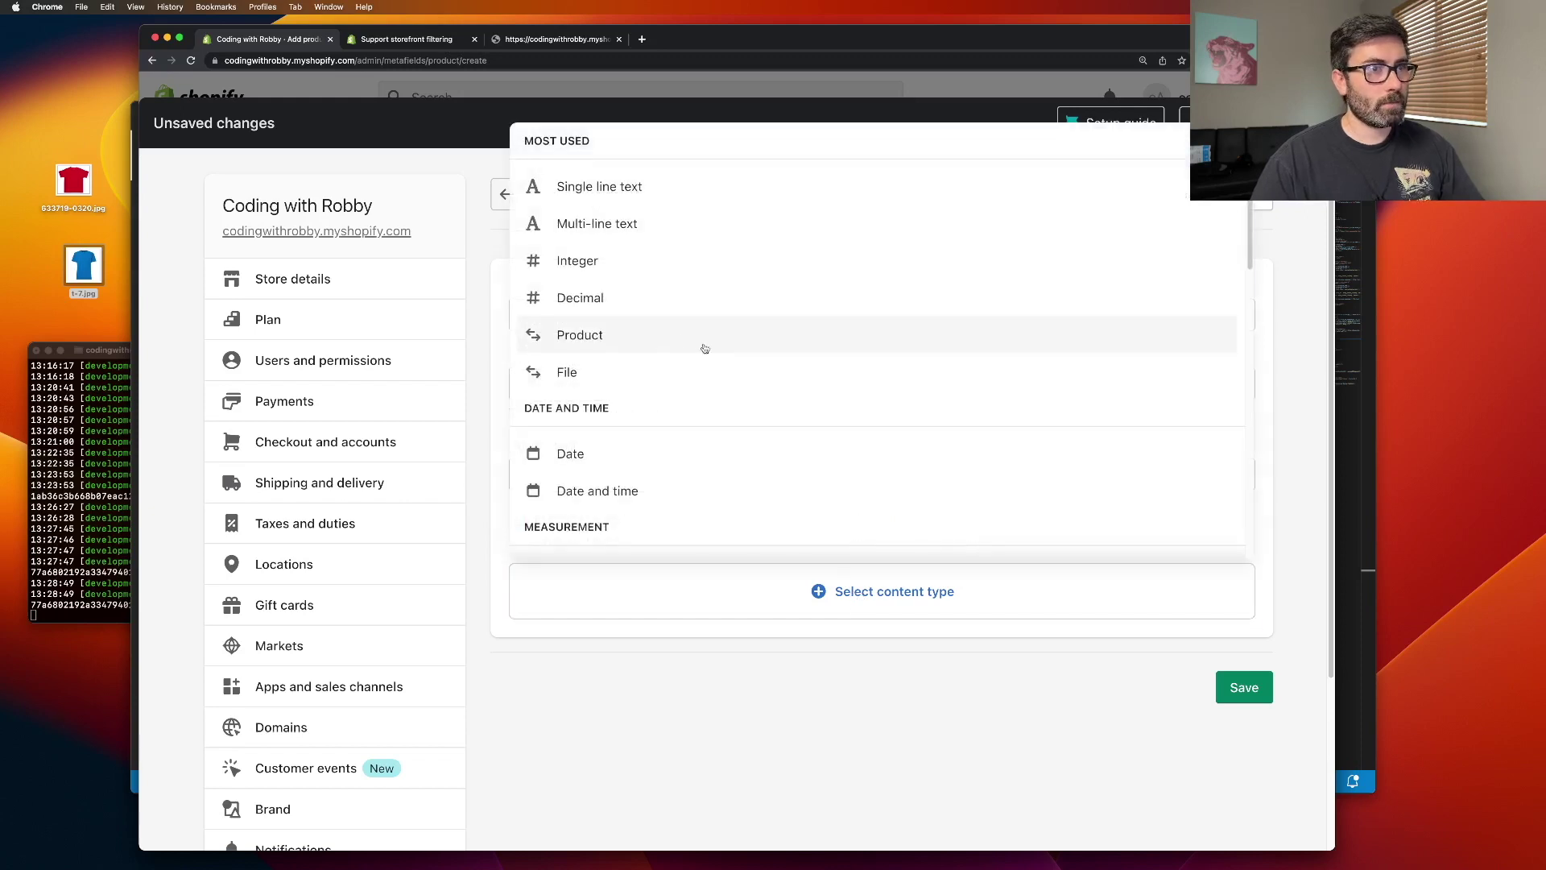
pyautogui.scroll(-2, 687, 377)
pyautogui.scroll(-3, 691, 403)
pyautogui.click(620, 498)
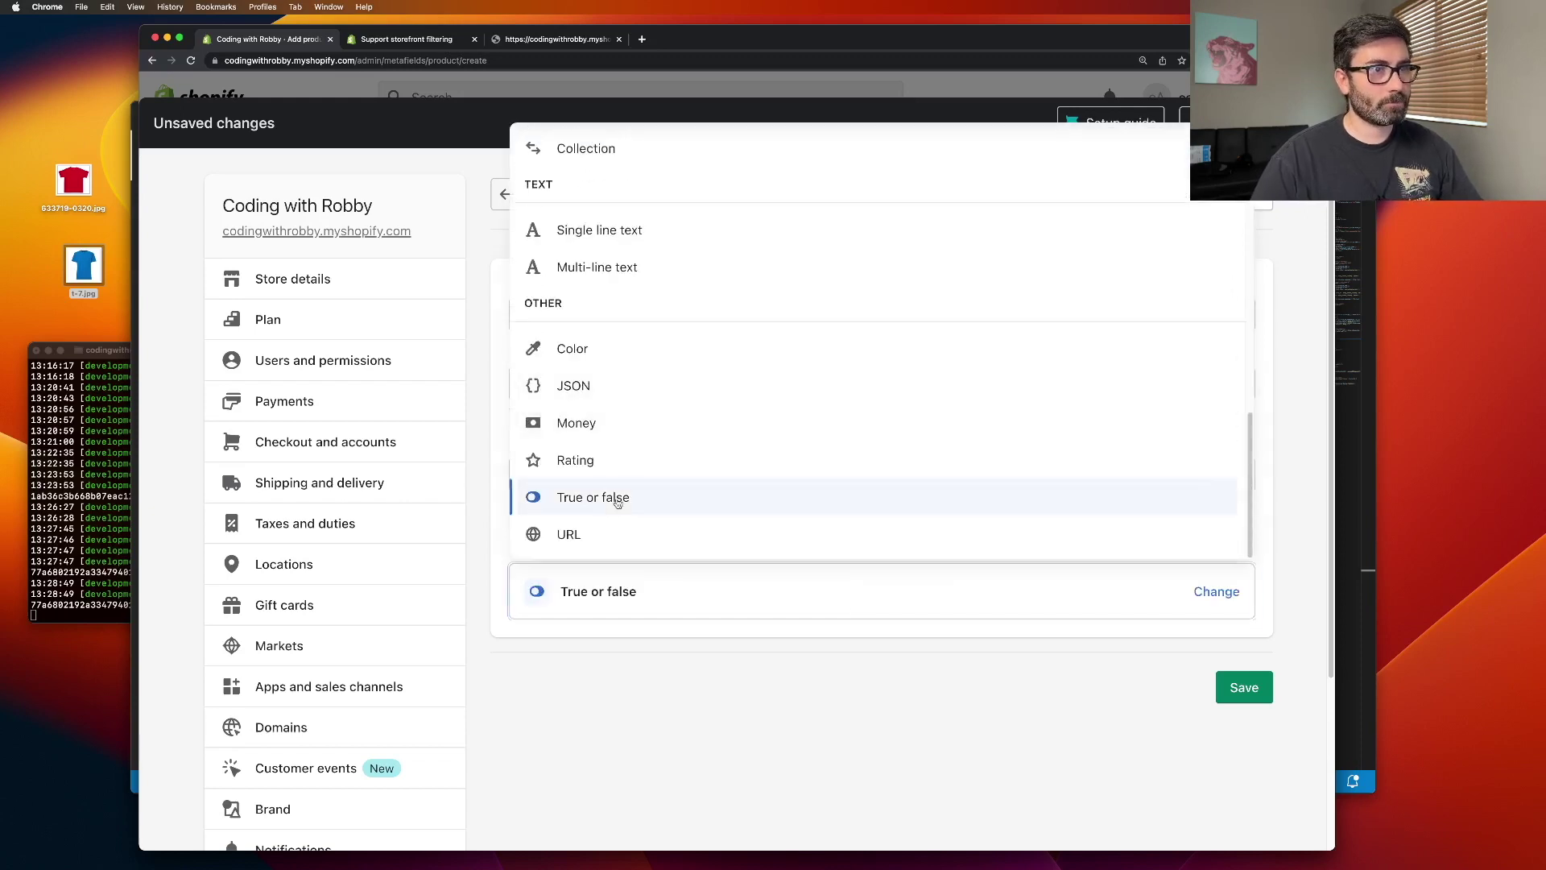
pyautogui.click(1244, 686)
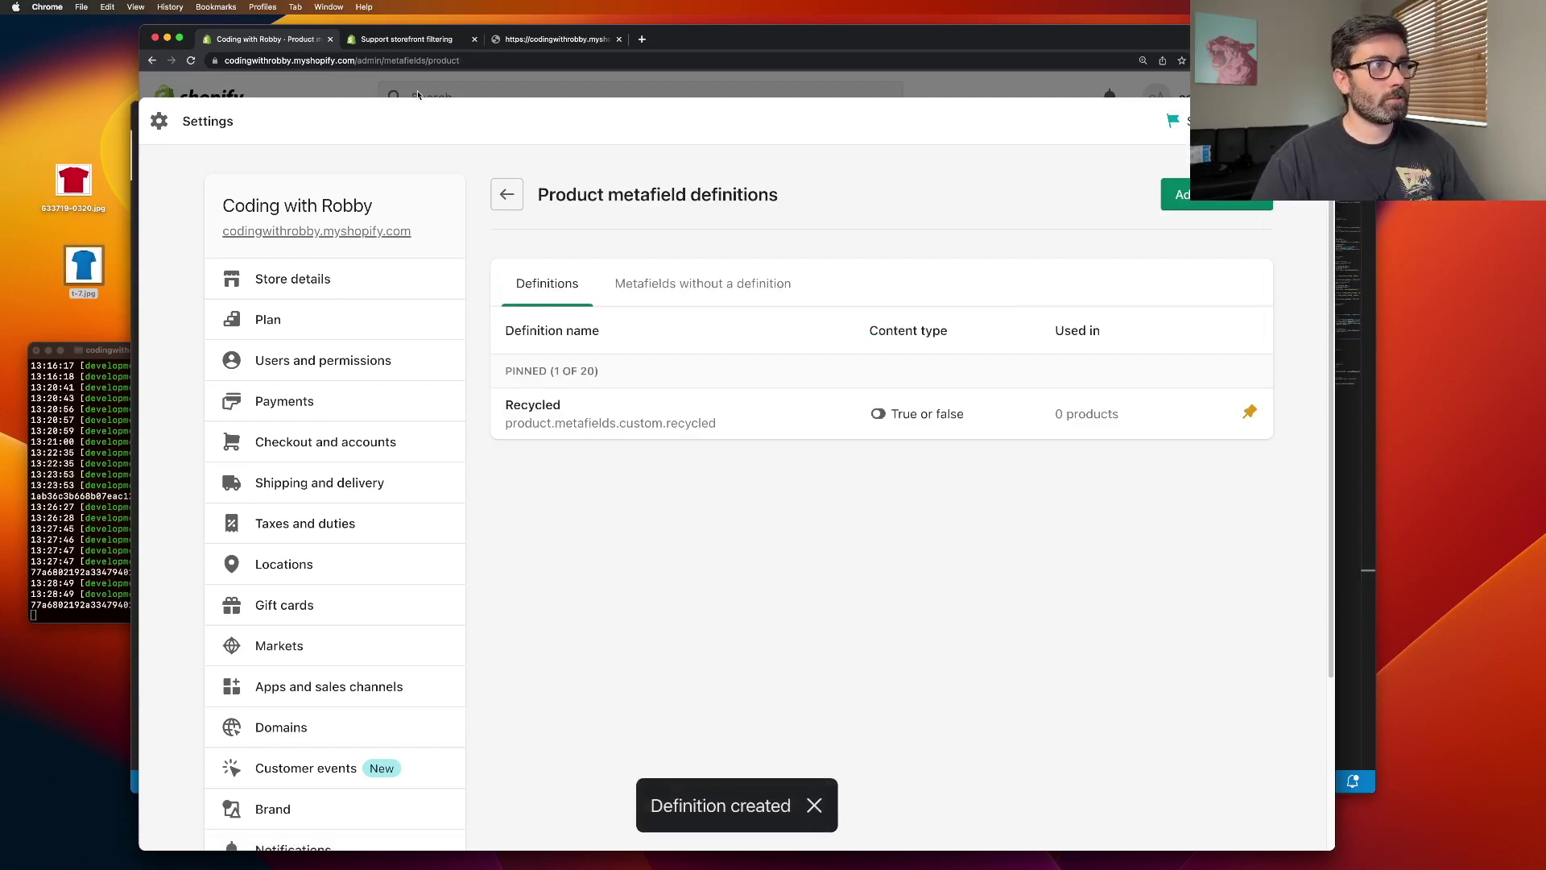
pyautogui.click(367, 84)
# Set the Blue Shirt's Recycled metafield to True, save the product, then open Search & Discovery.
pyautogui.click(195, 206)
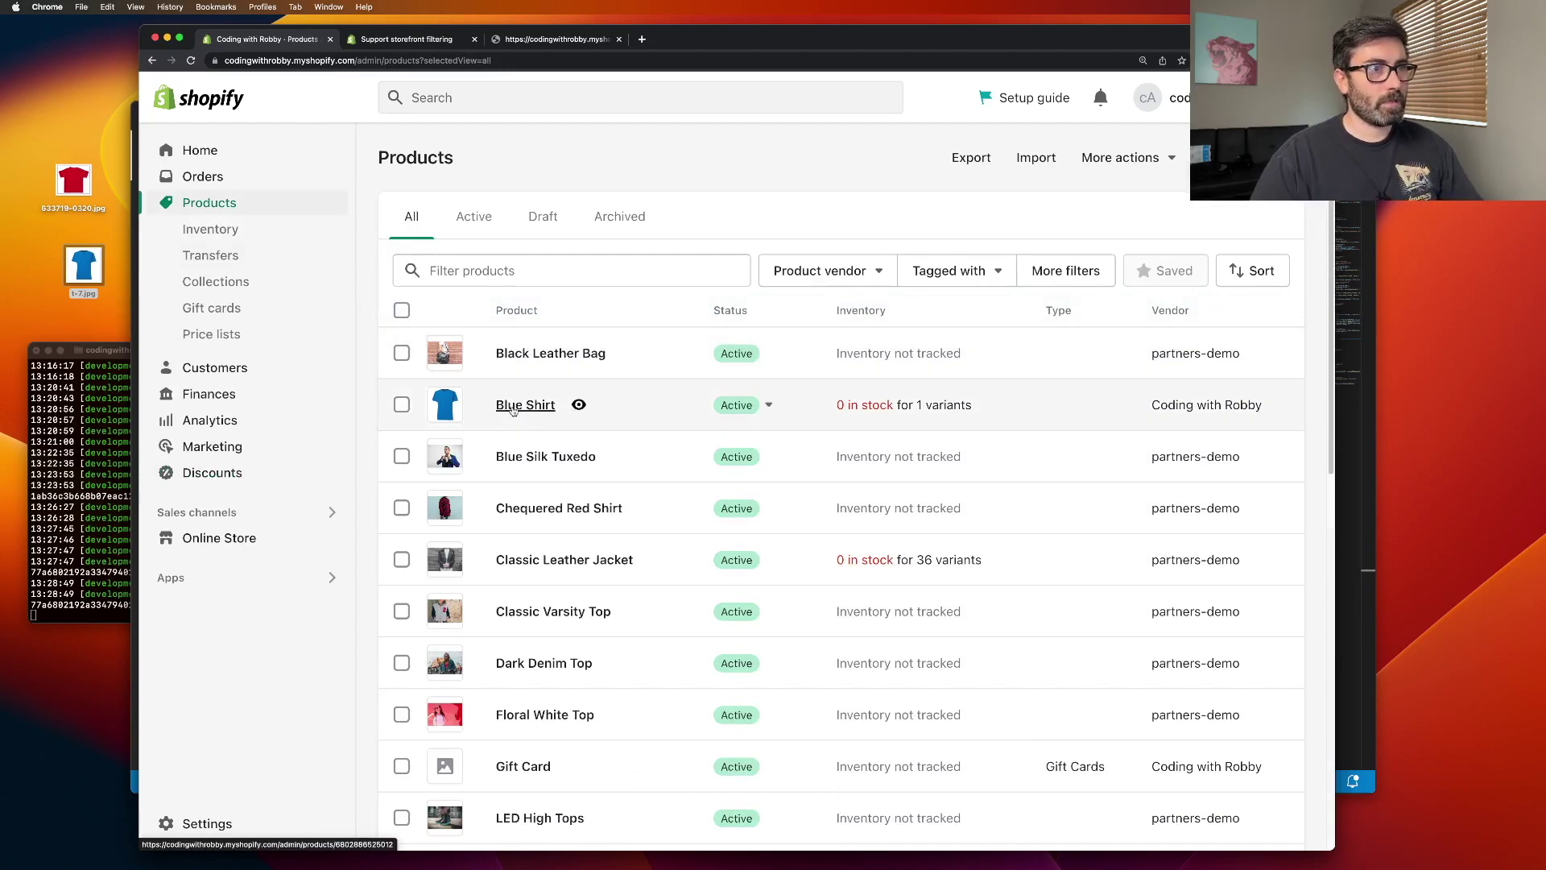
pyautogui.click(512, 405)
pyautogui.scroll(-10, 759, 483)
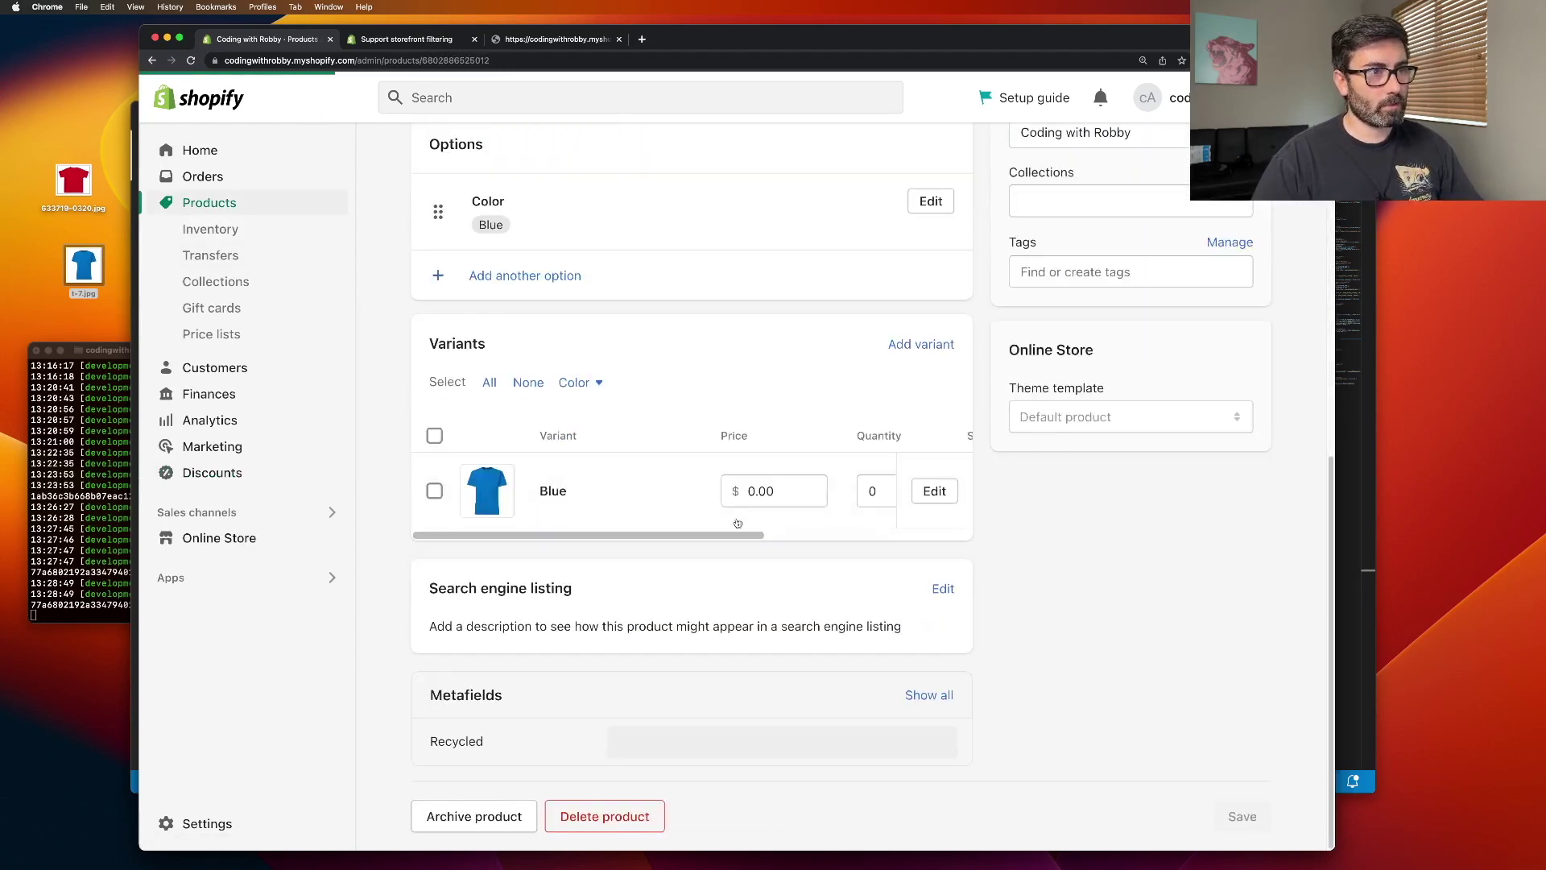
pyautogui.click(691, 745)
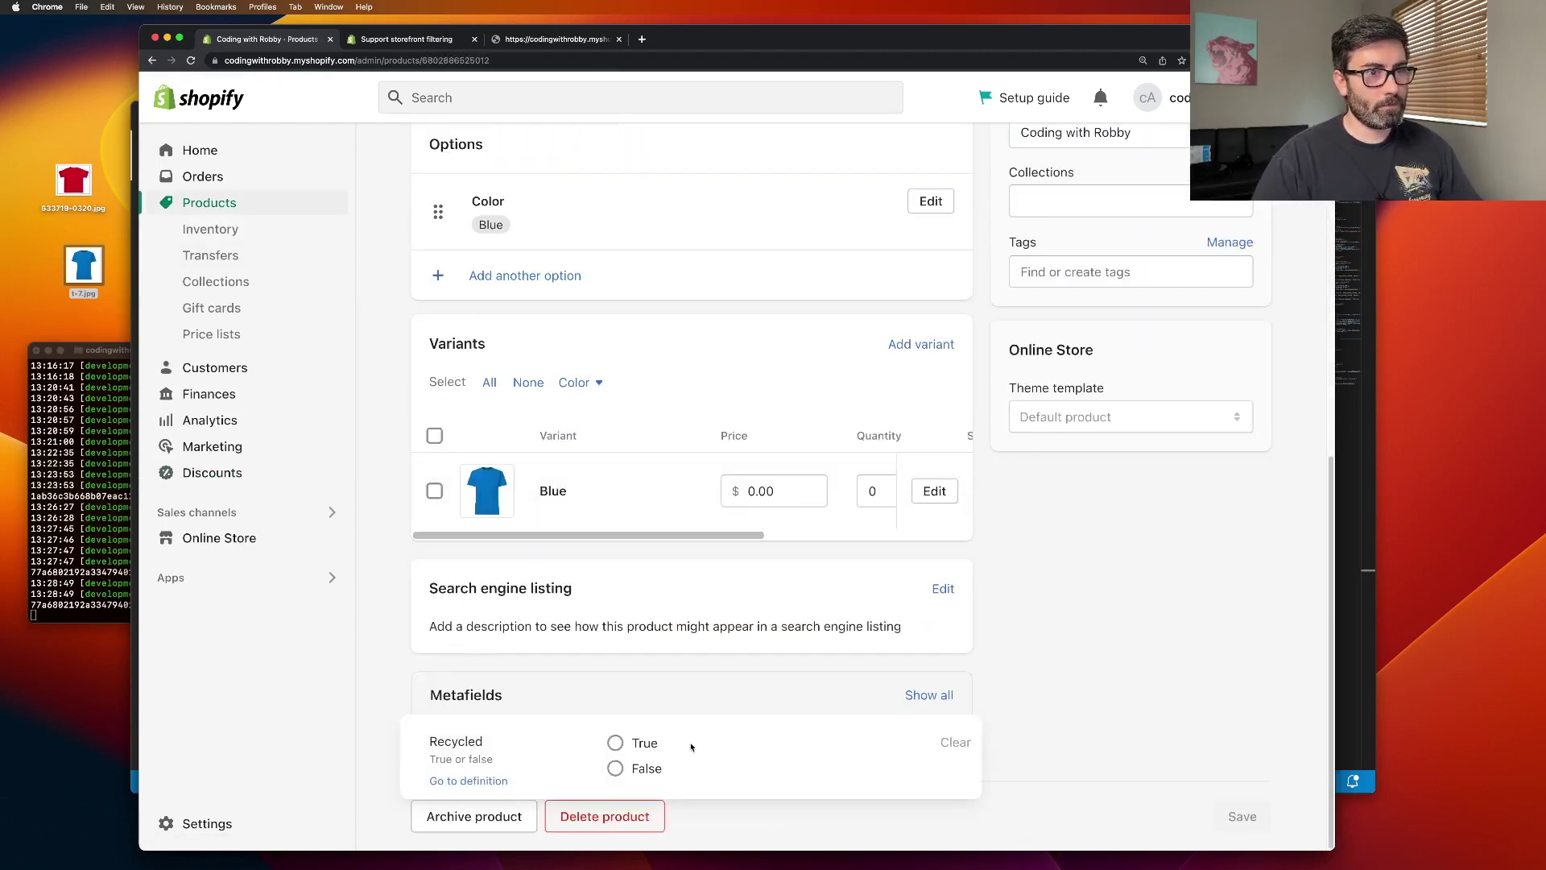
pyautogui.click(617, 742)
pyautogui.click(1243, 818)
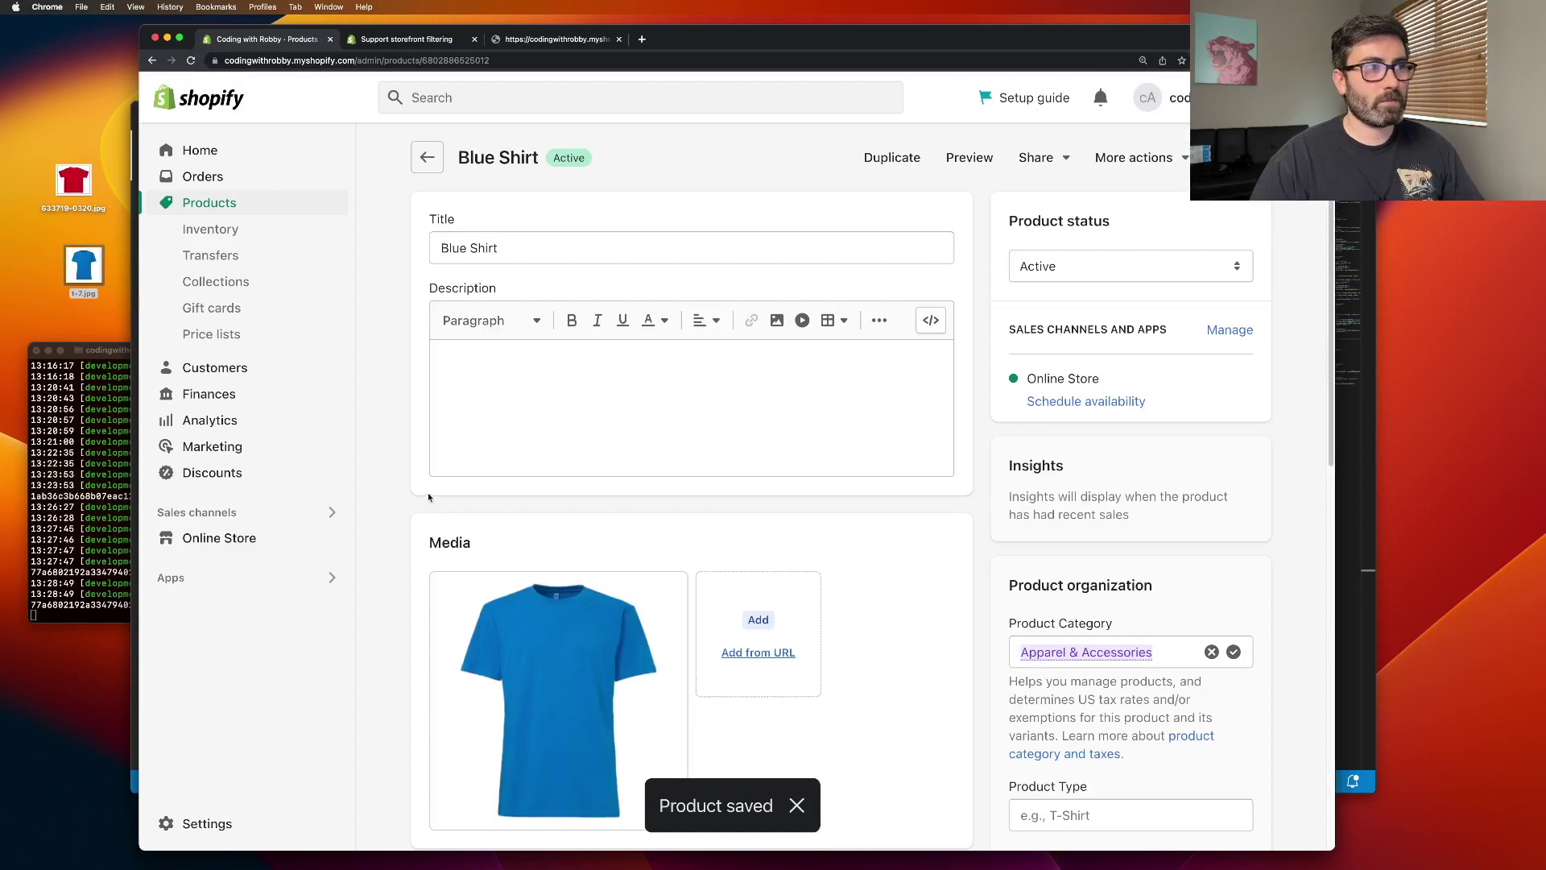
pyautogui.click(260, 583)
pyautogui.click(493, 172)
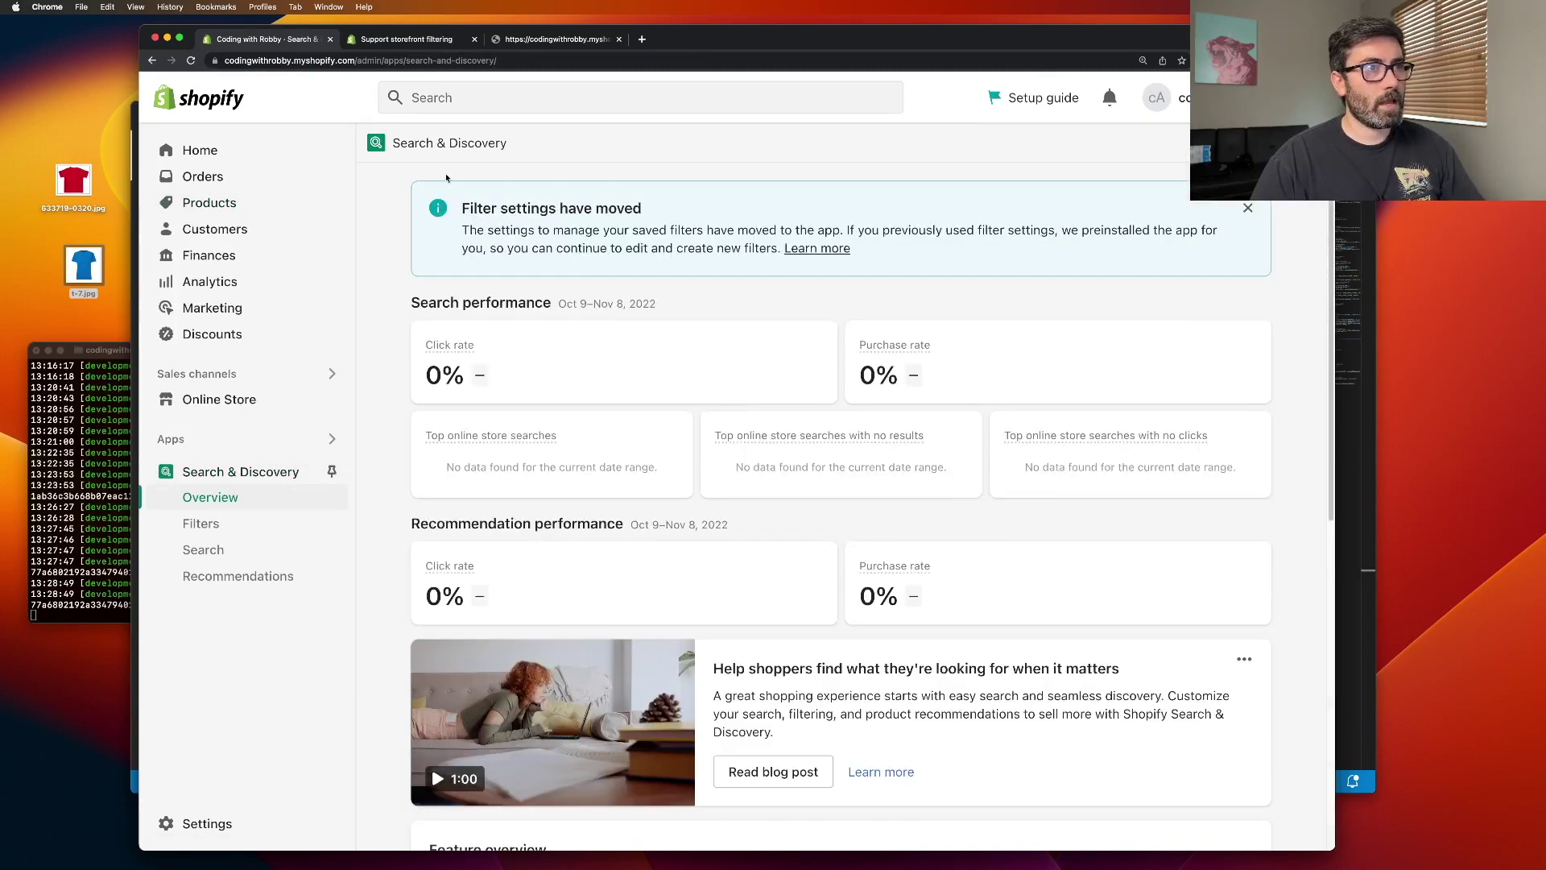
# Add the Recycled metafield filter to the collection and search filters, save, and return to the storefront.
pyautogui.scroll(-10, 520, 480)
pyautogui.click(473, 581)
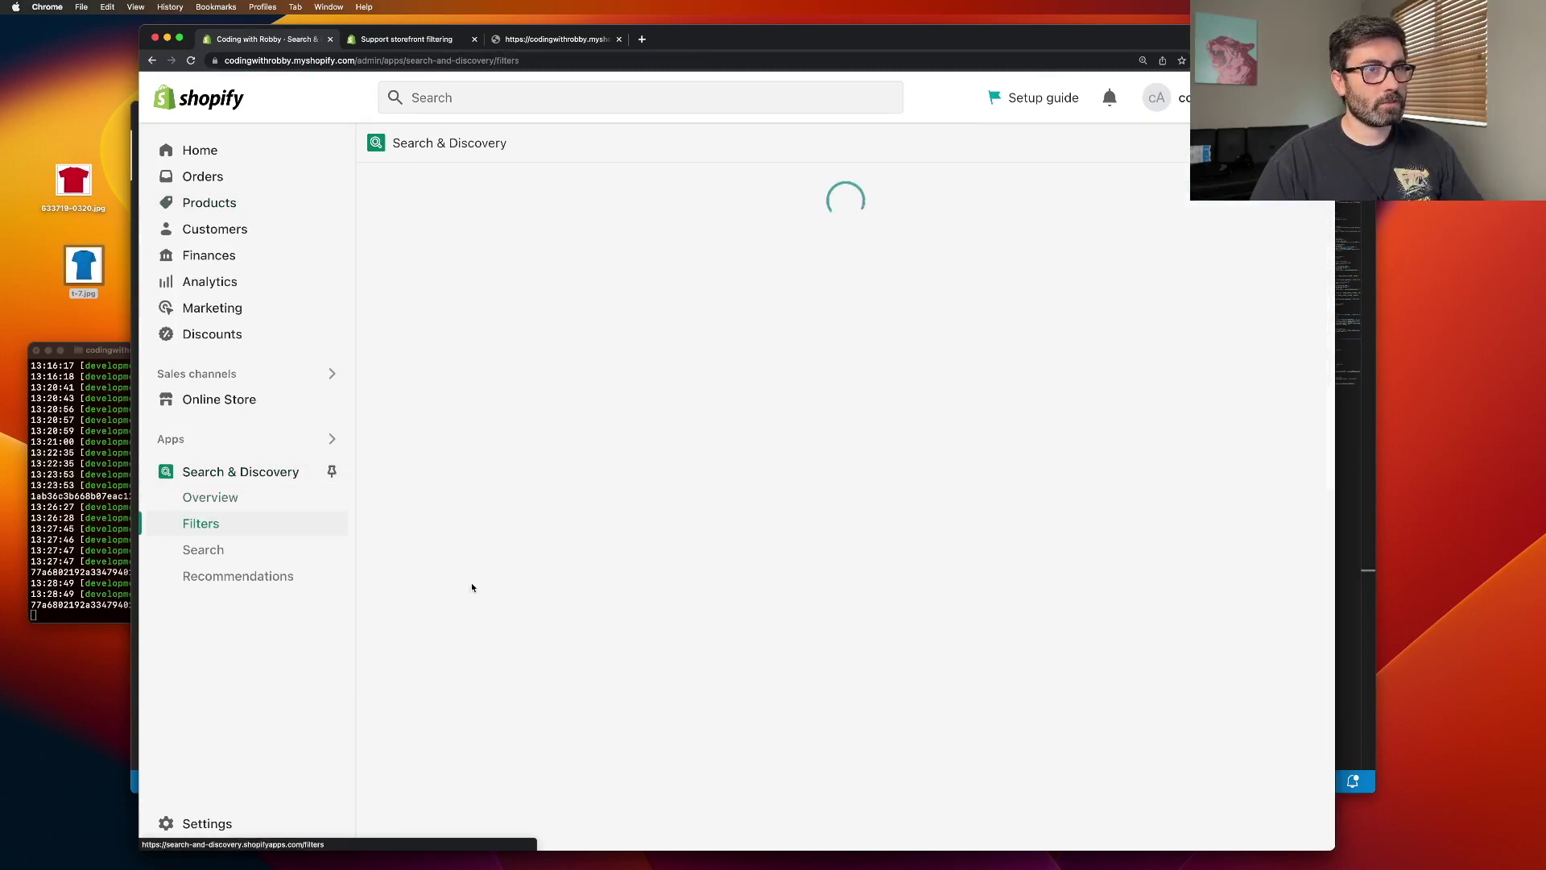
pyautogui.click(1194, 205)
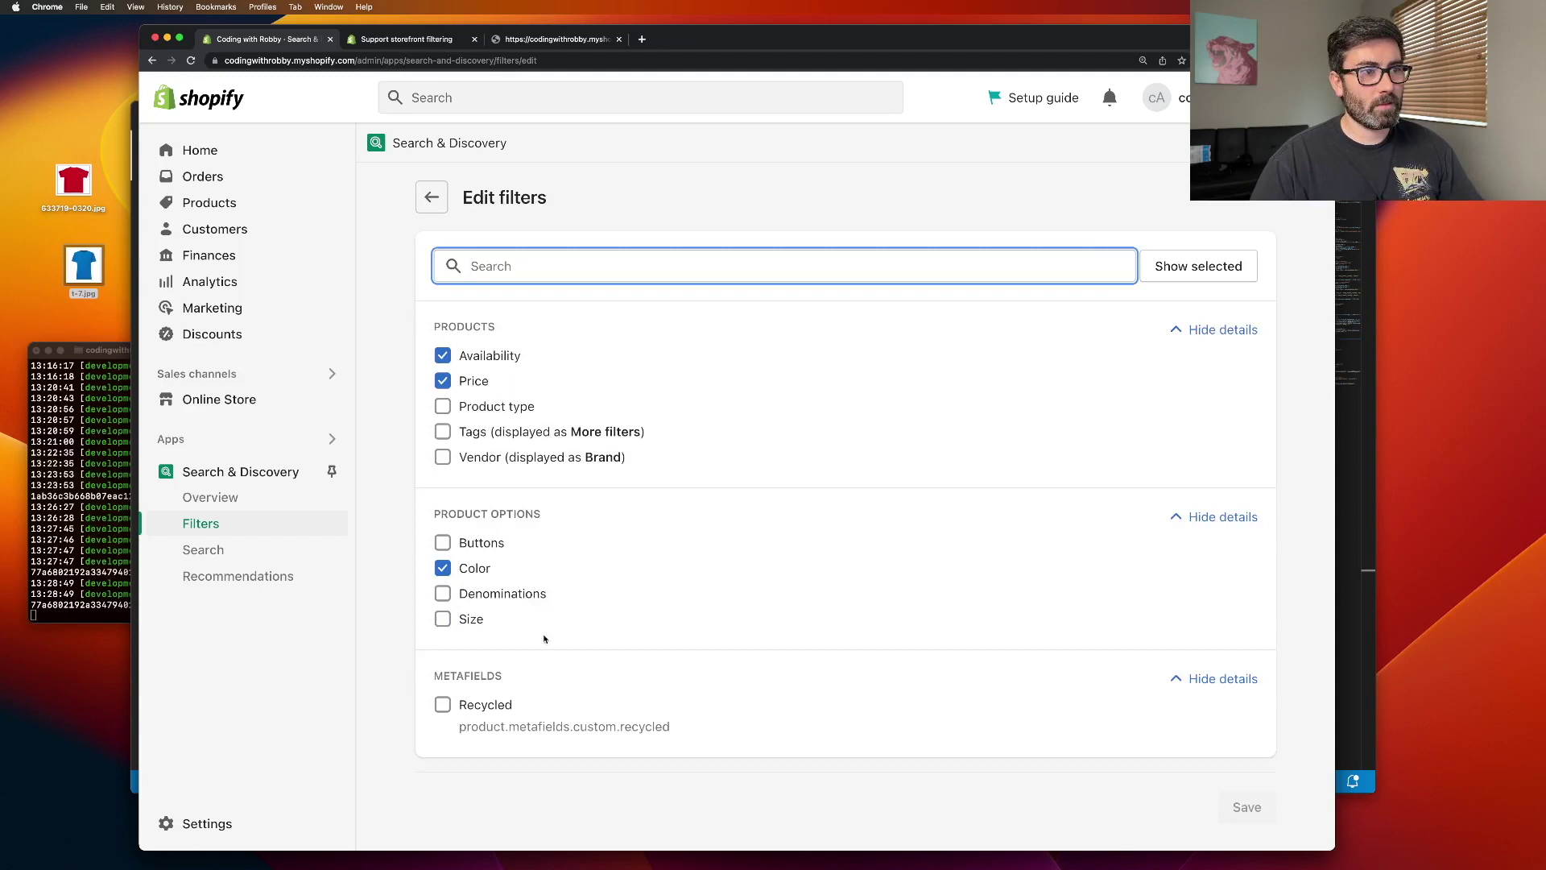
pyautogui.click(442, 705)
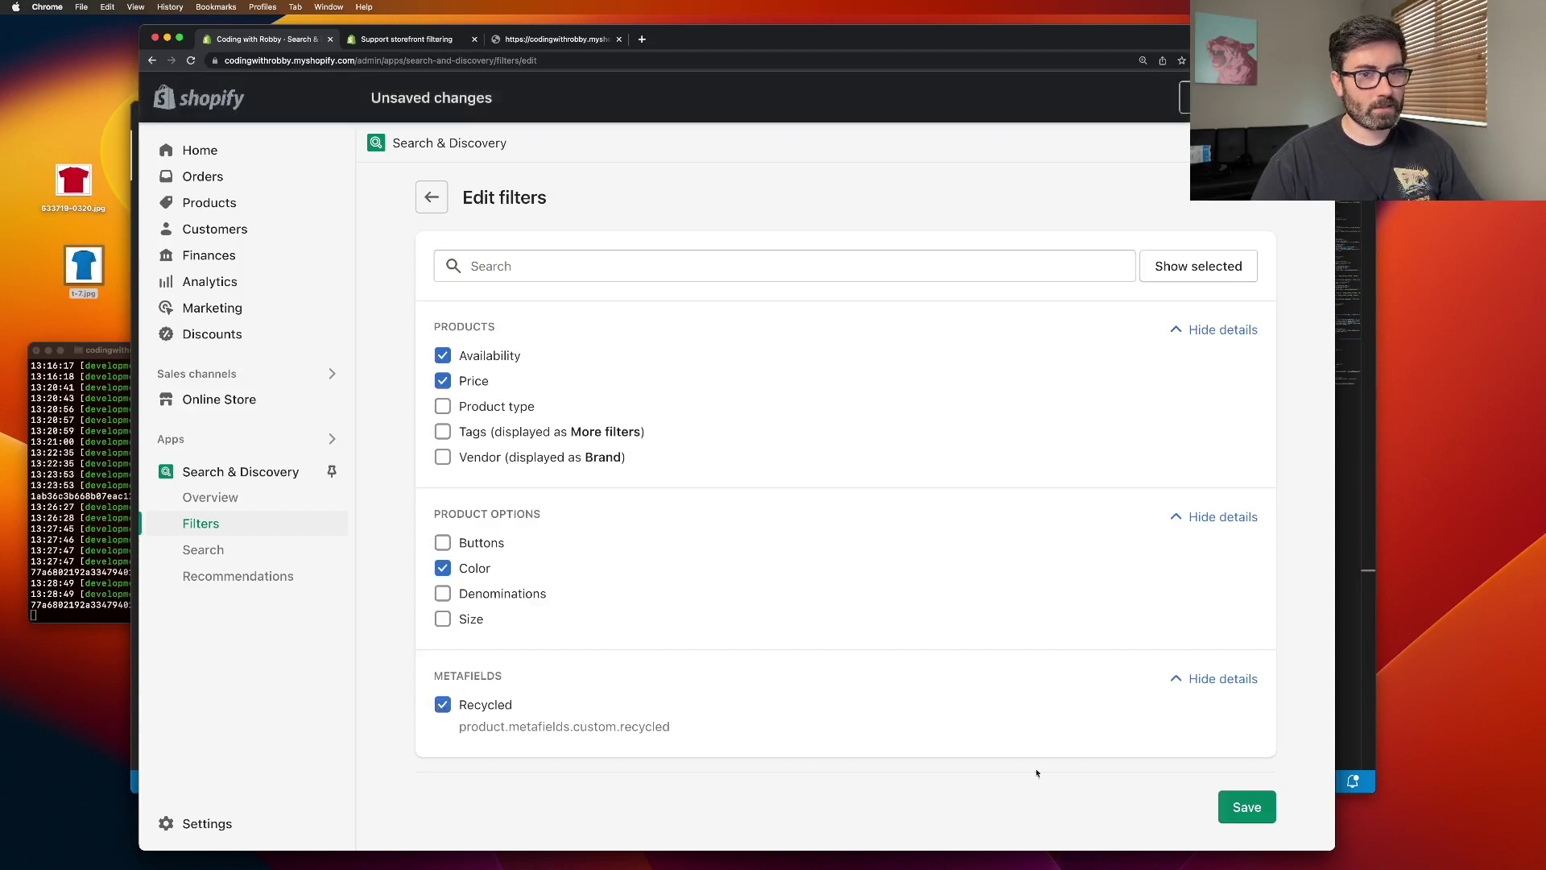
pyautogui.click(1245, 806)
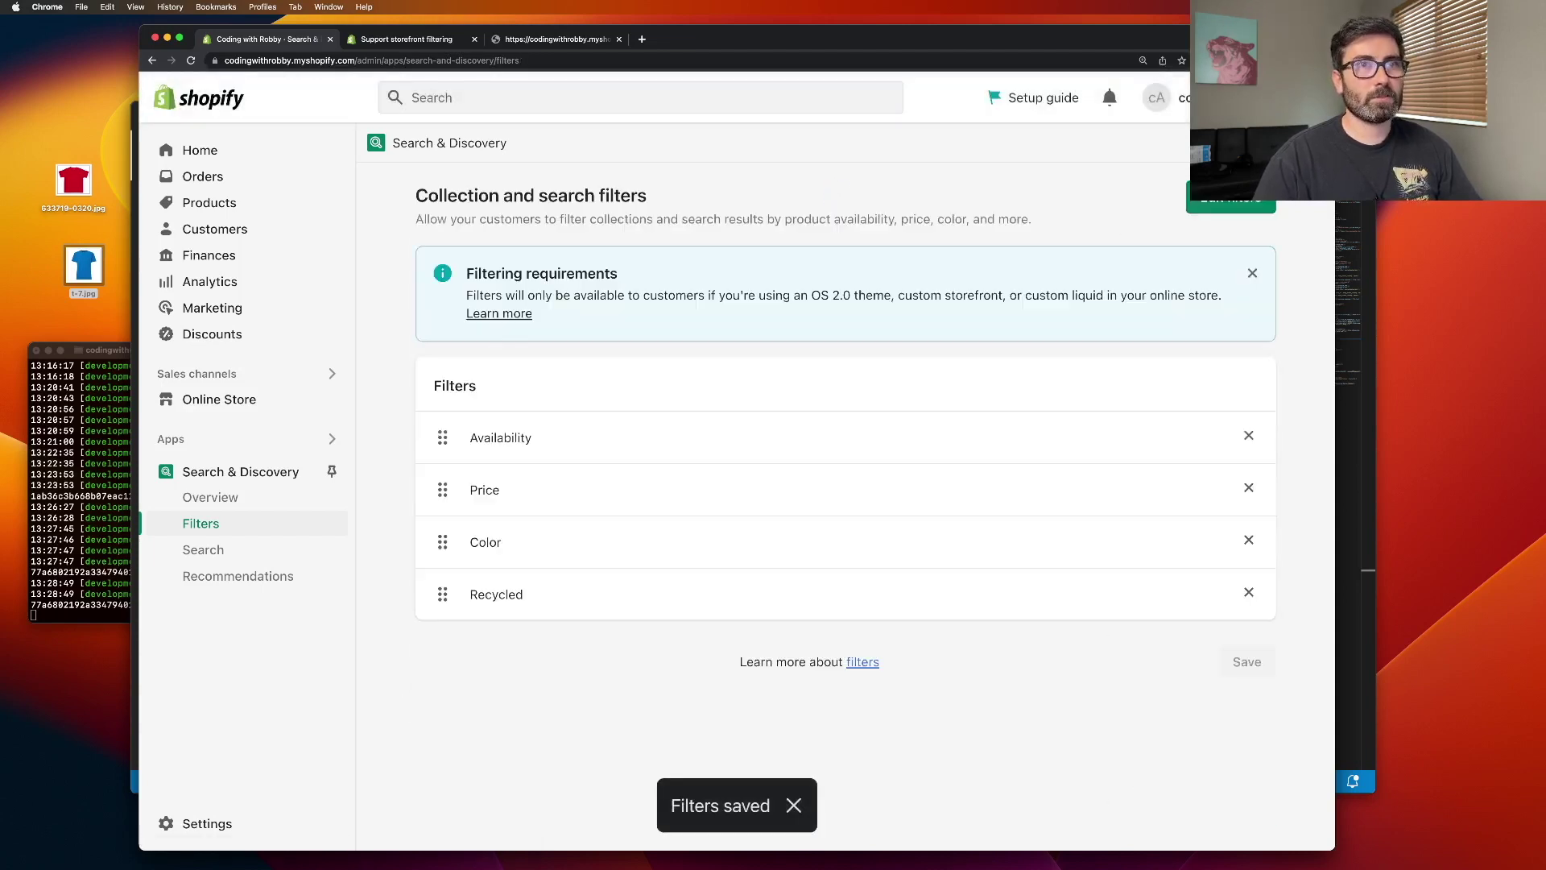
pyautogui.click(539, 42)
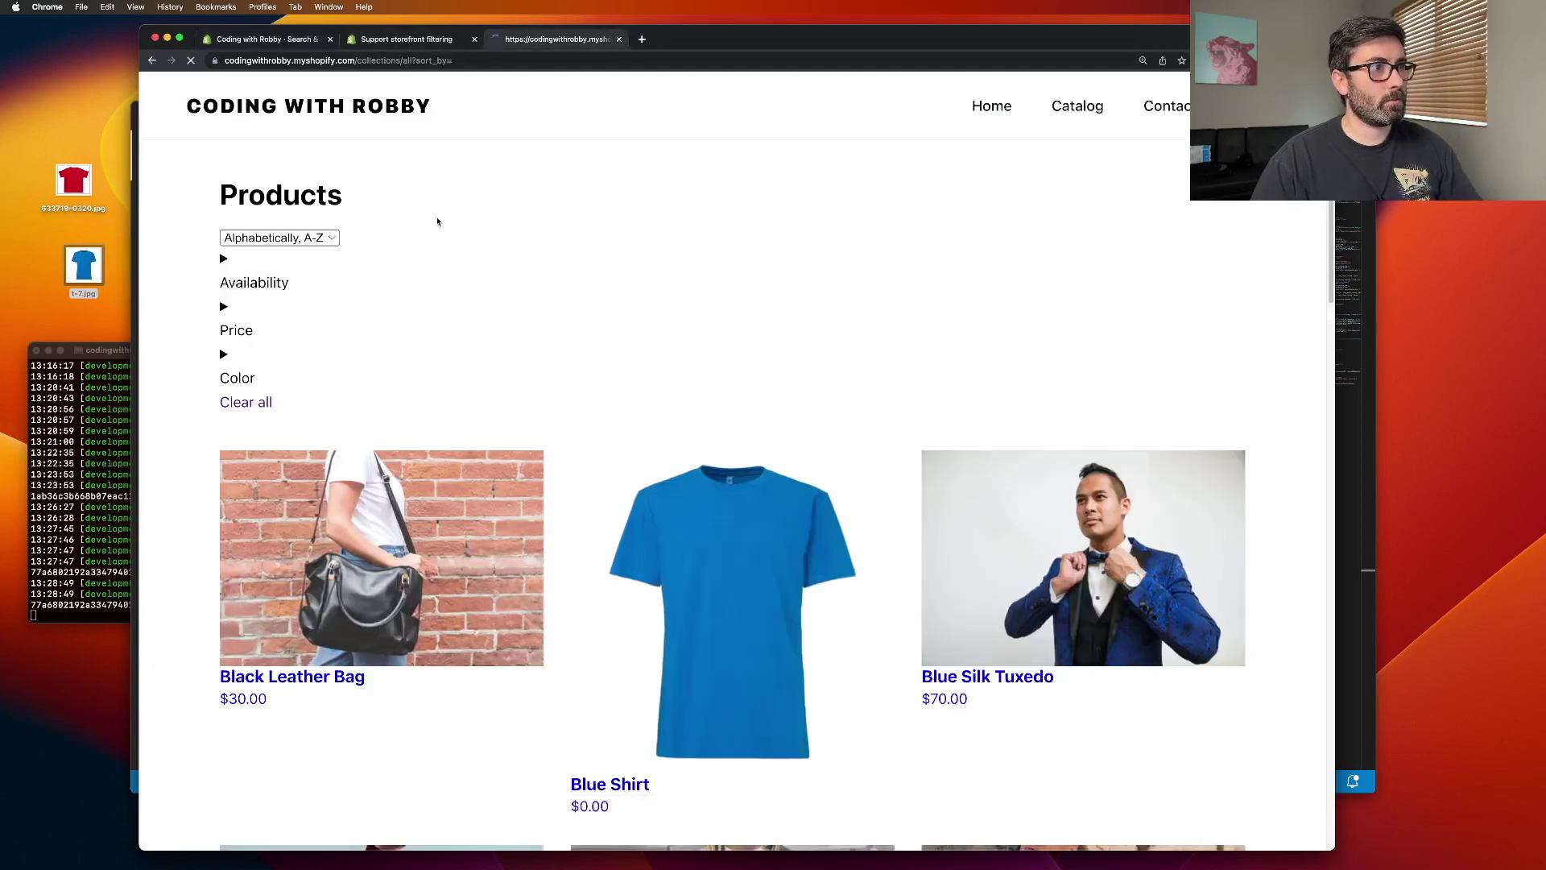
# Apply the Recycled: Yes filter so only the Blue Shirt at $0.00 remains.
pyautogui.click(498, 290)
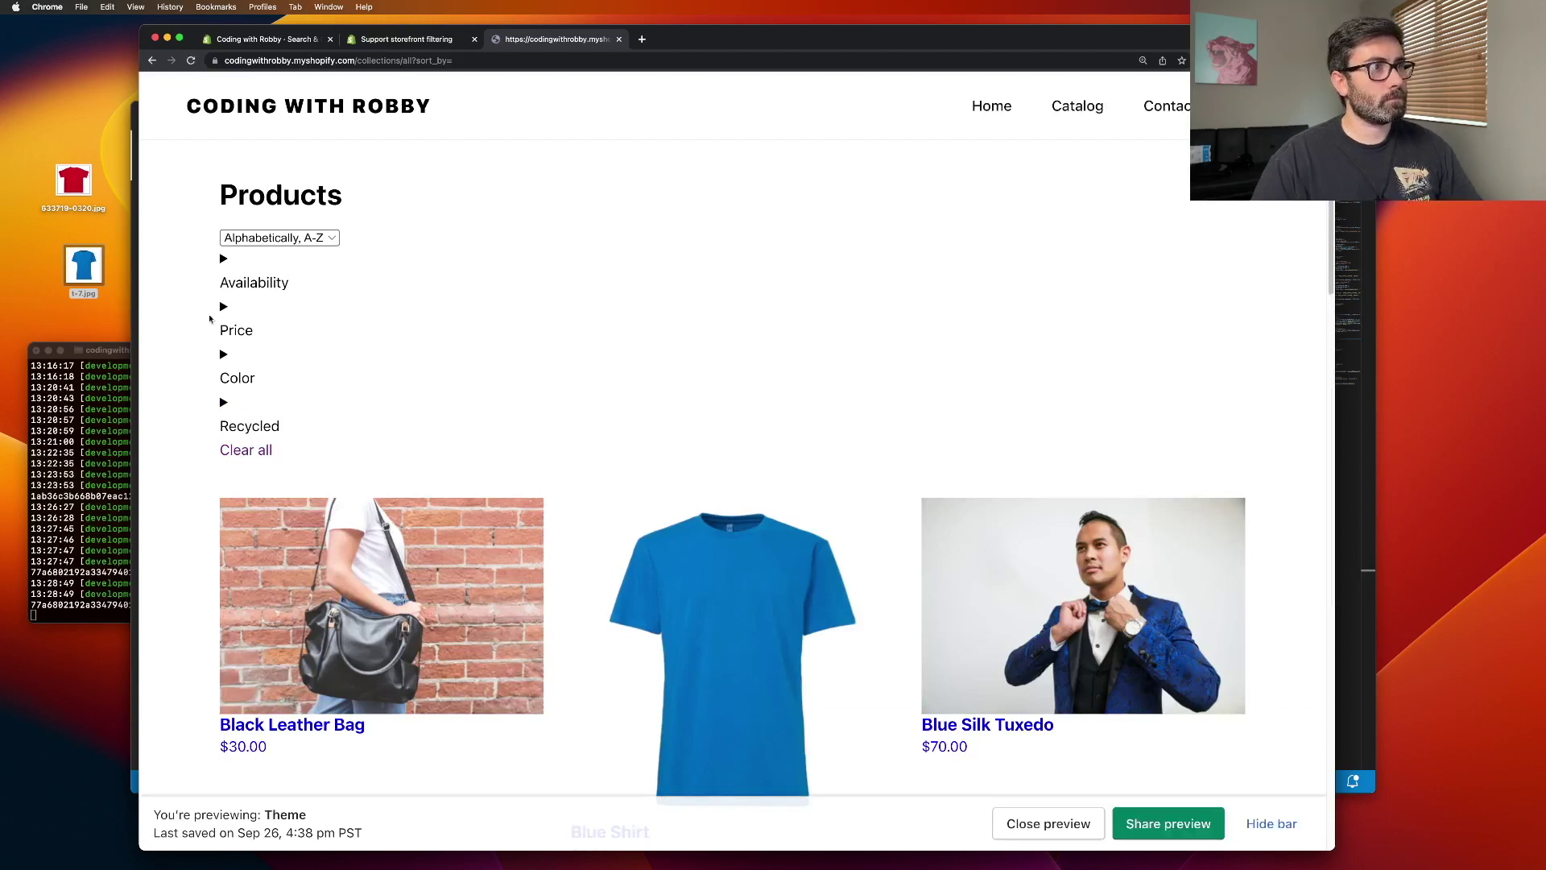
pyautogui.click(224, 403)
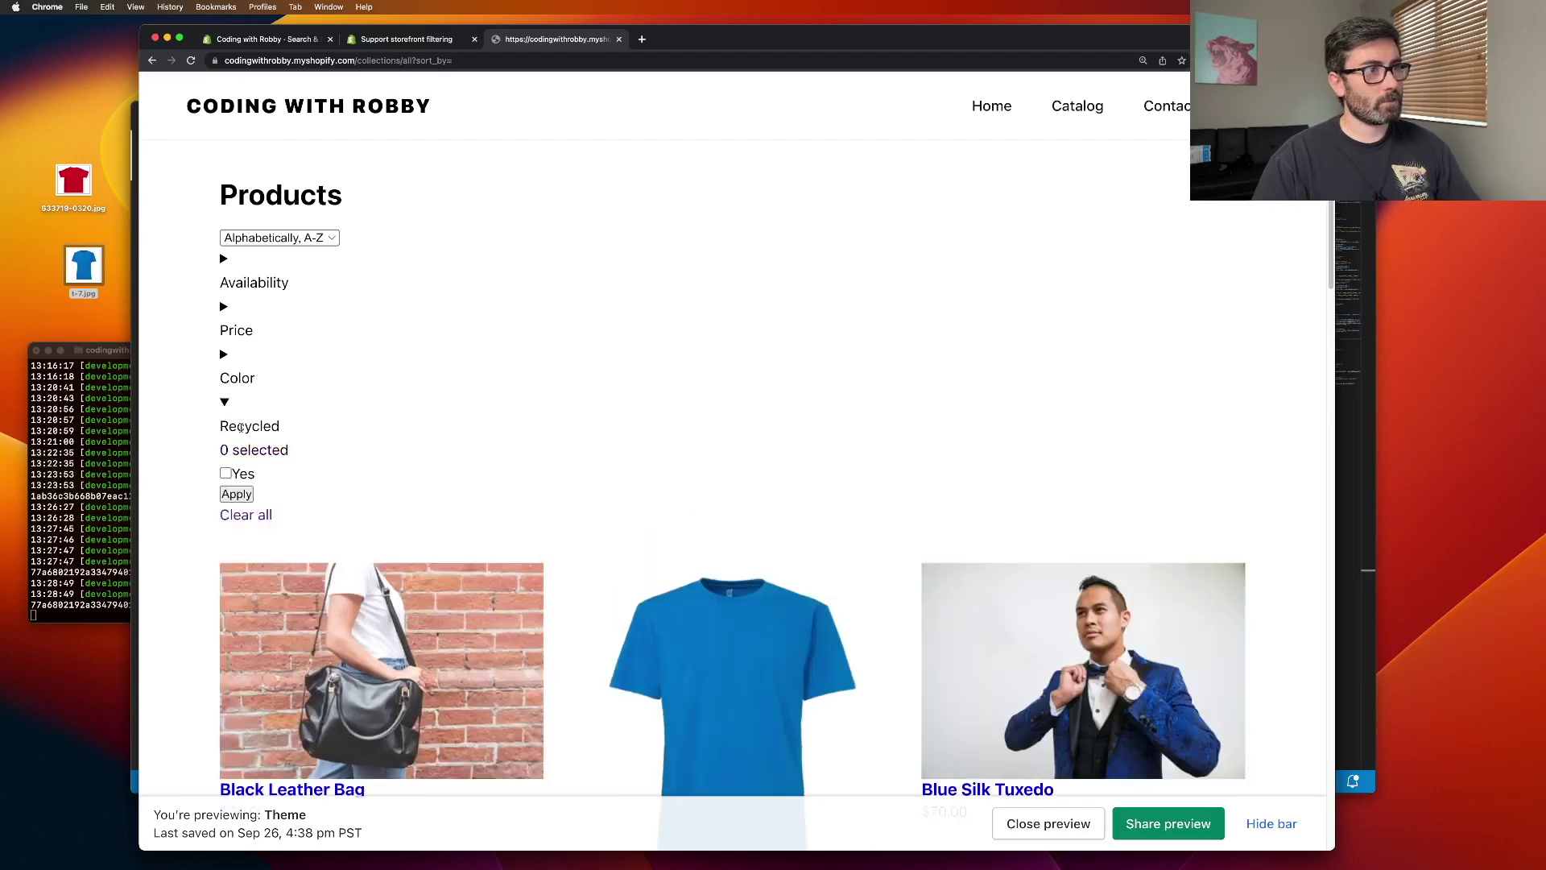
pyautogui.click(226, 473)
pyautogui.click(236, 494)
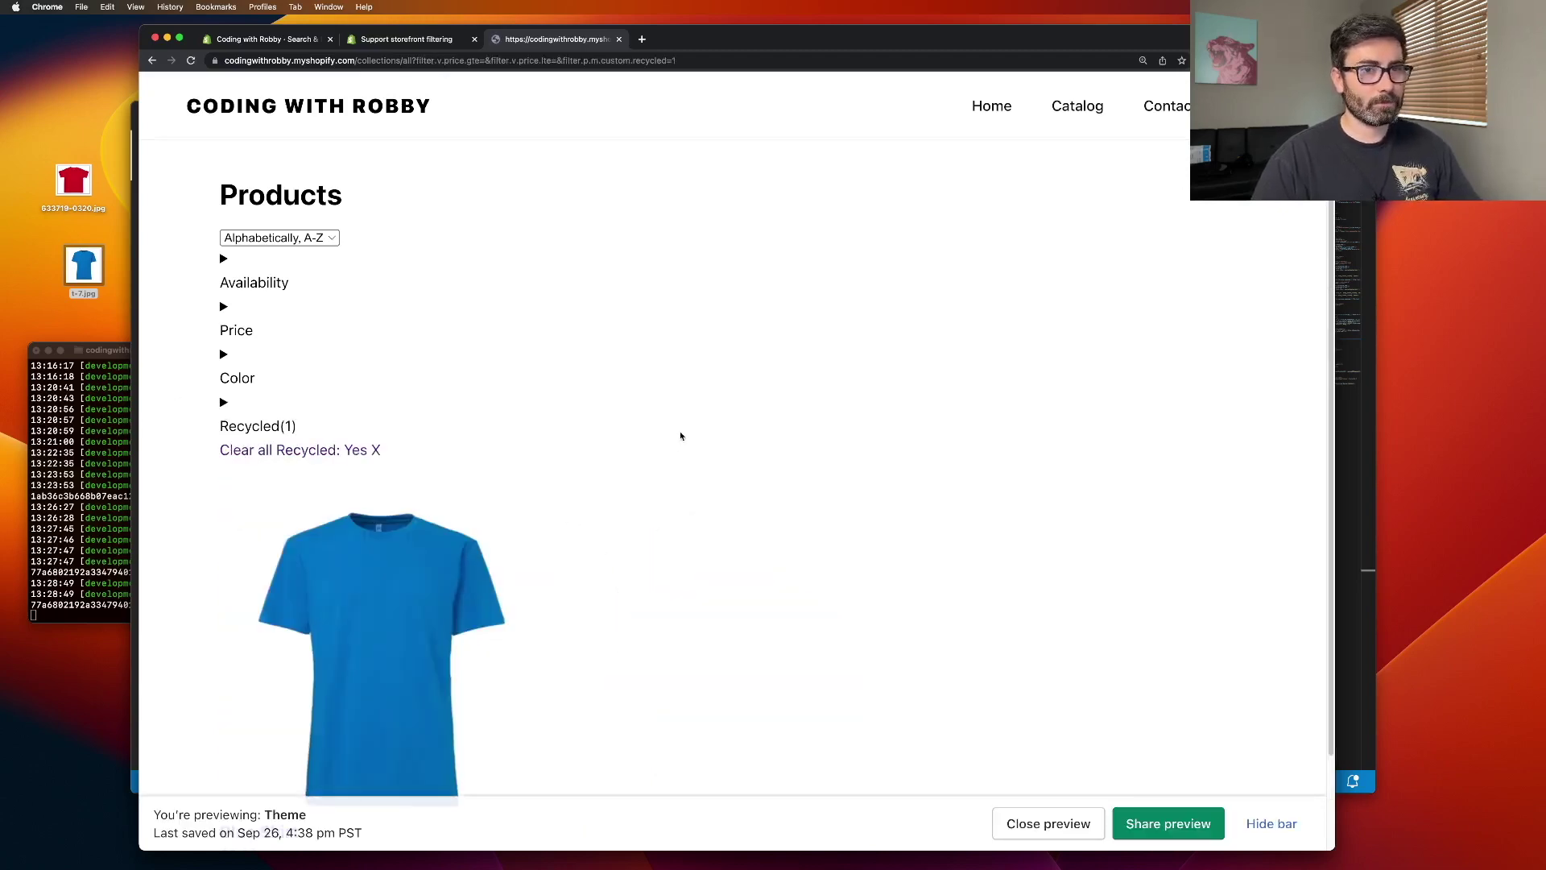
# Inspect the filter parameters in the page URL's query string.
pyautogui.scroll(-3, 668, 439)
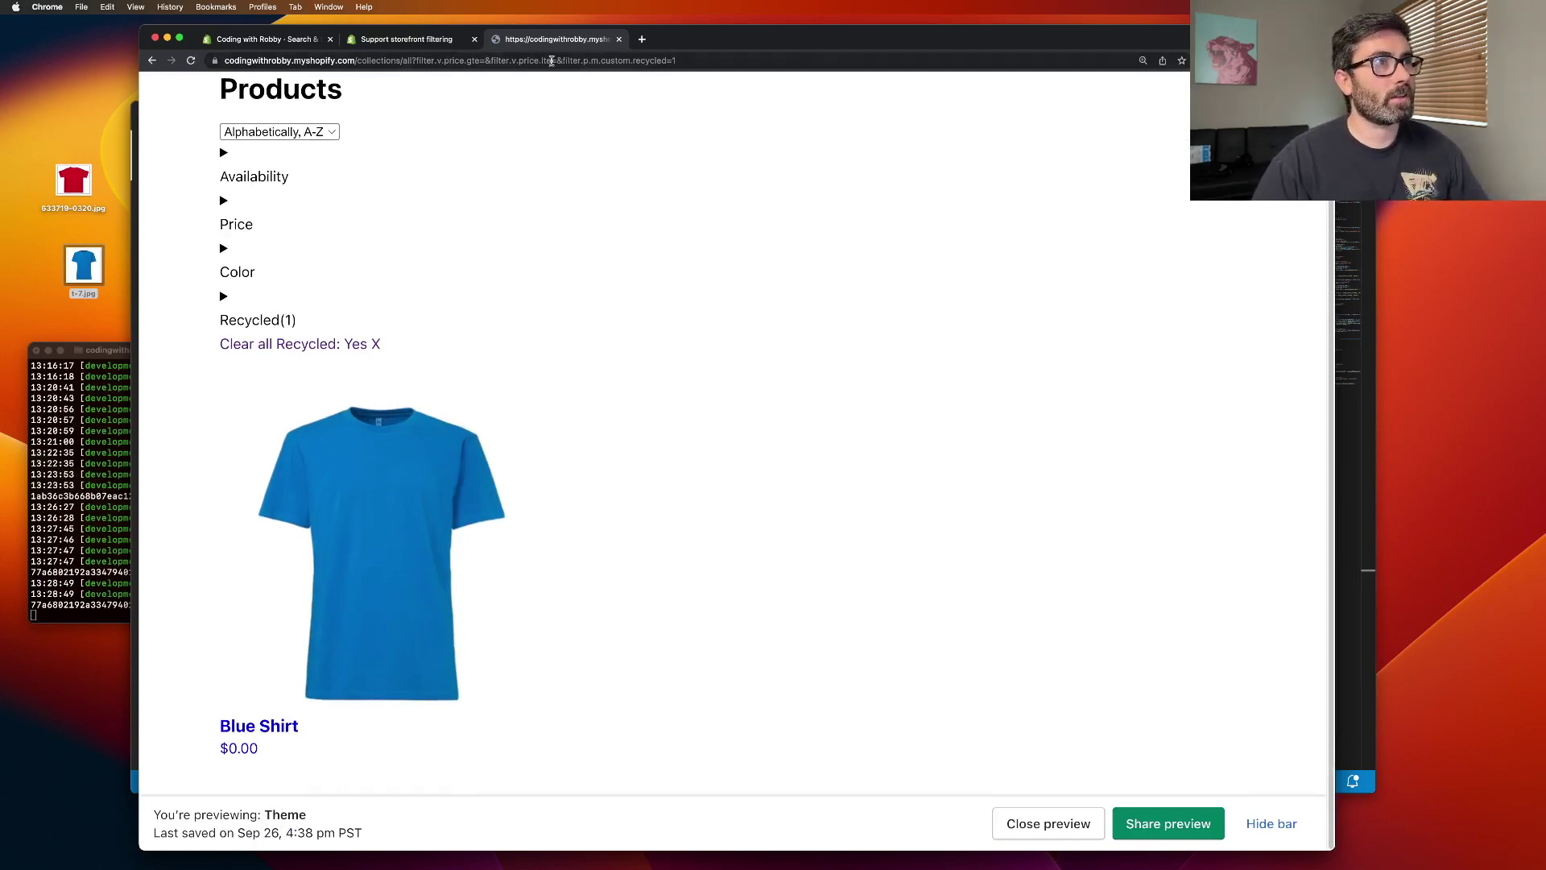
pyautogui.moveTo(683, 66); pyautogui.dragTo(411, 60)
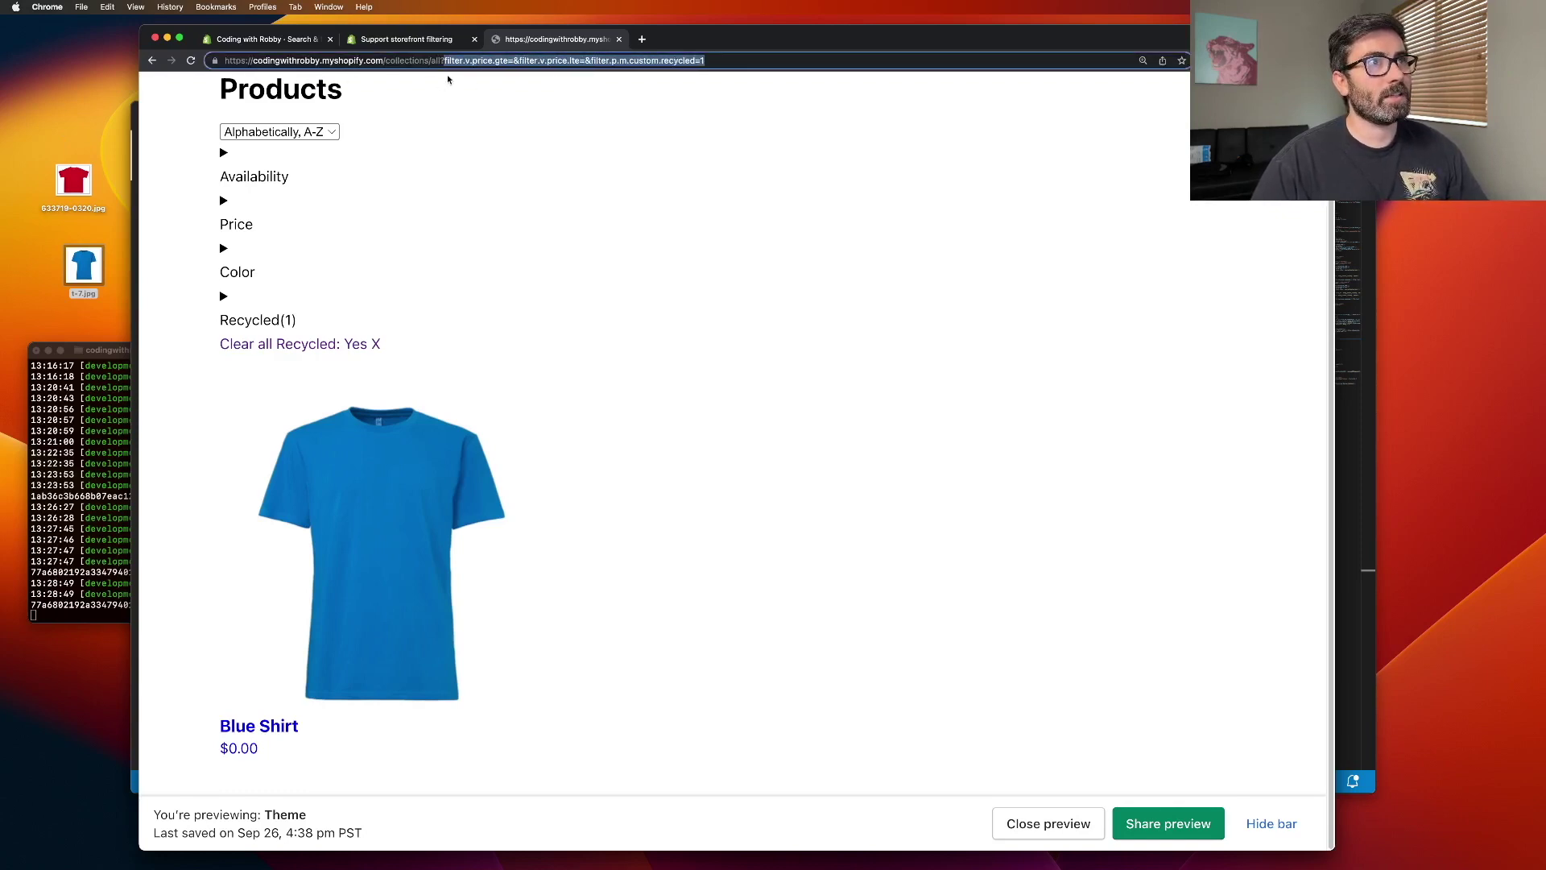
pyautogui.scroll(2, 570, 174)
pyautogui.click(521, 192)
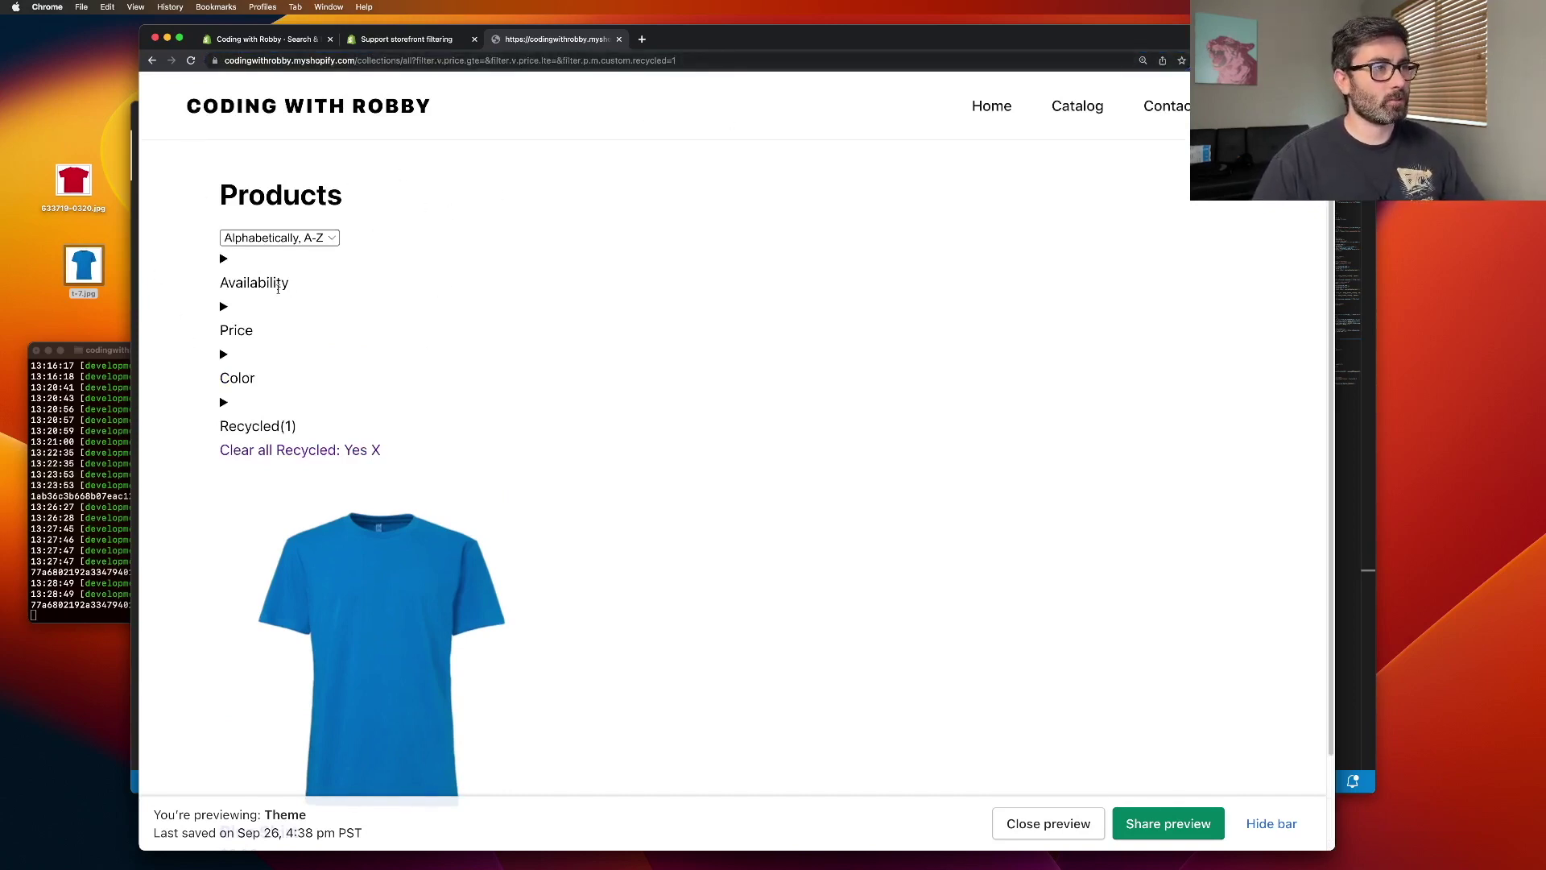
pyautogui.moveTo(679, 855)
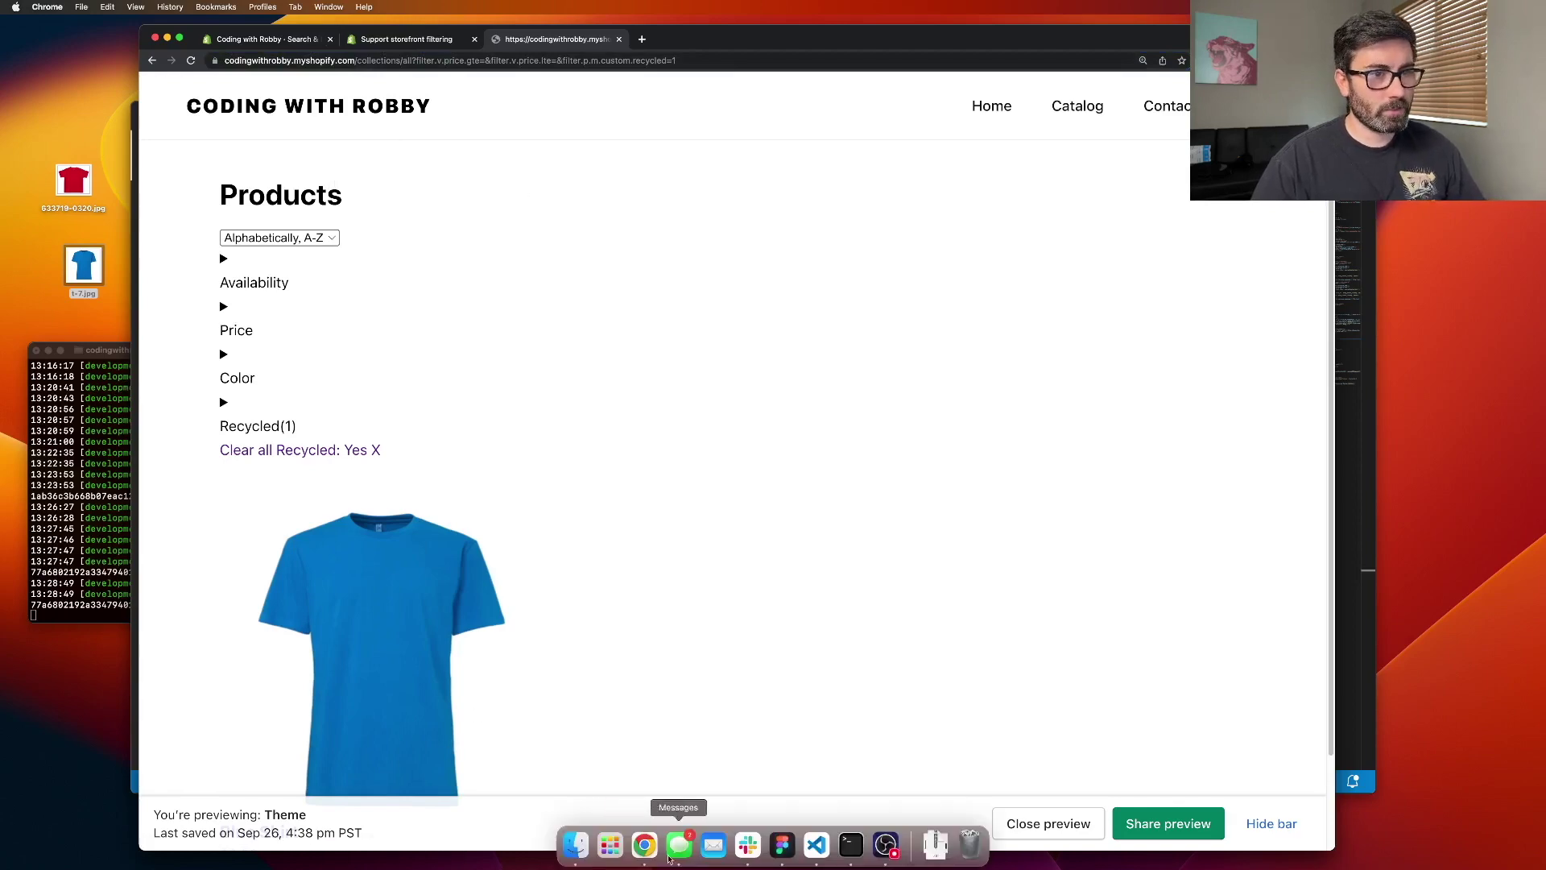
pyautogui.click(830, 855)
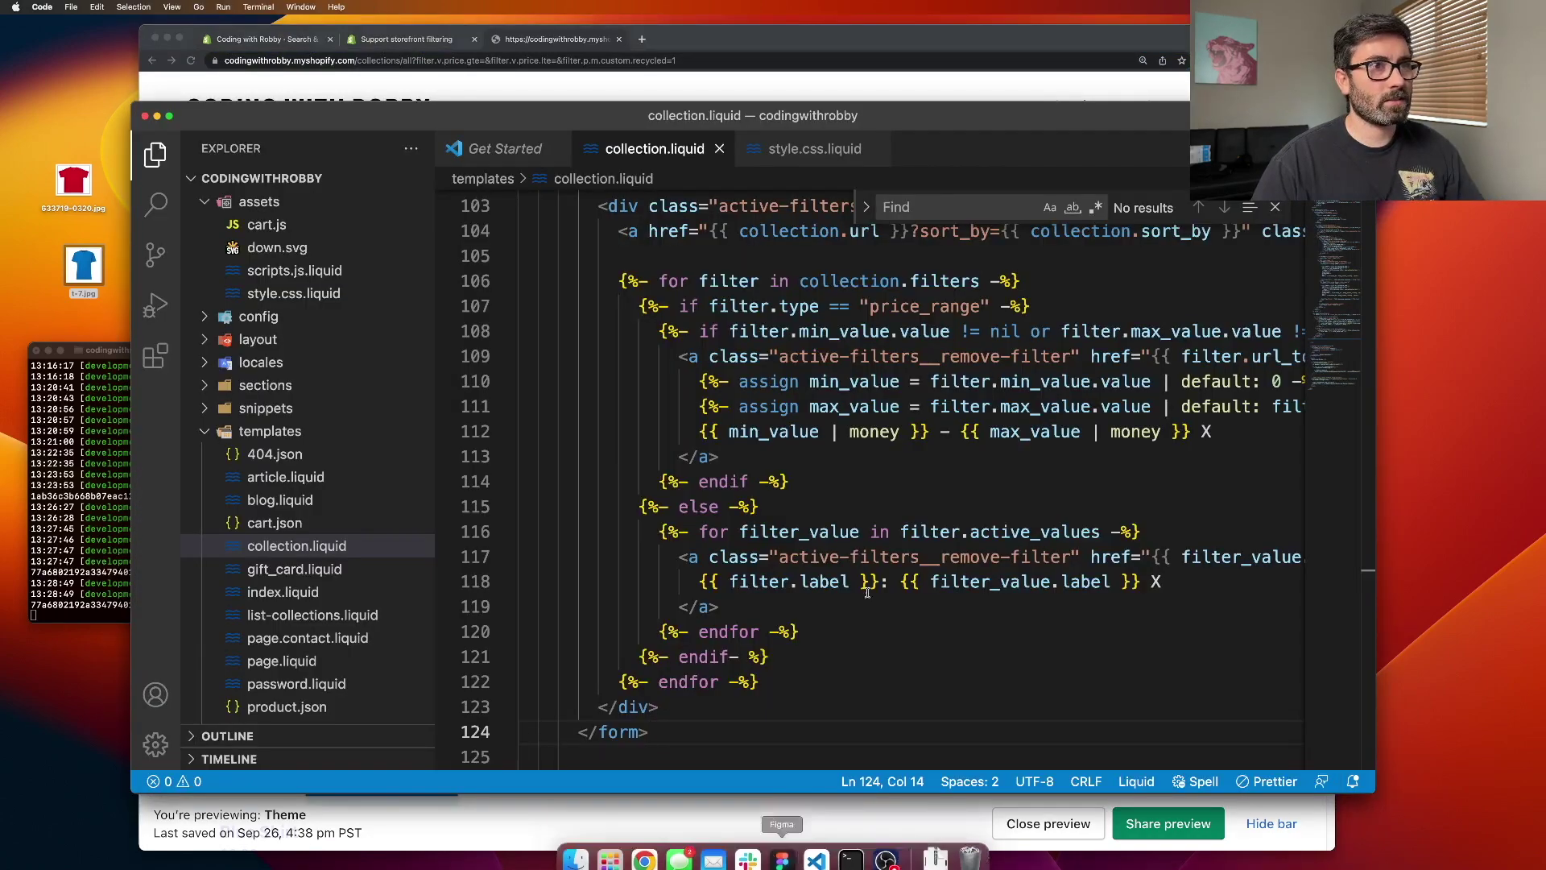
pyautogui.scroll(20, 745, 476)
pyautogui.scroll(-4, 926, 467)
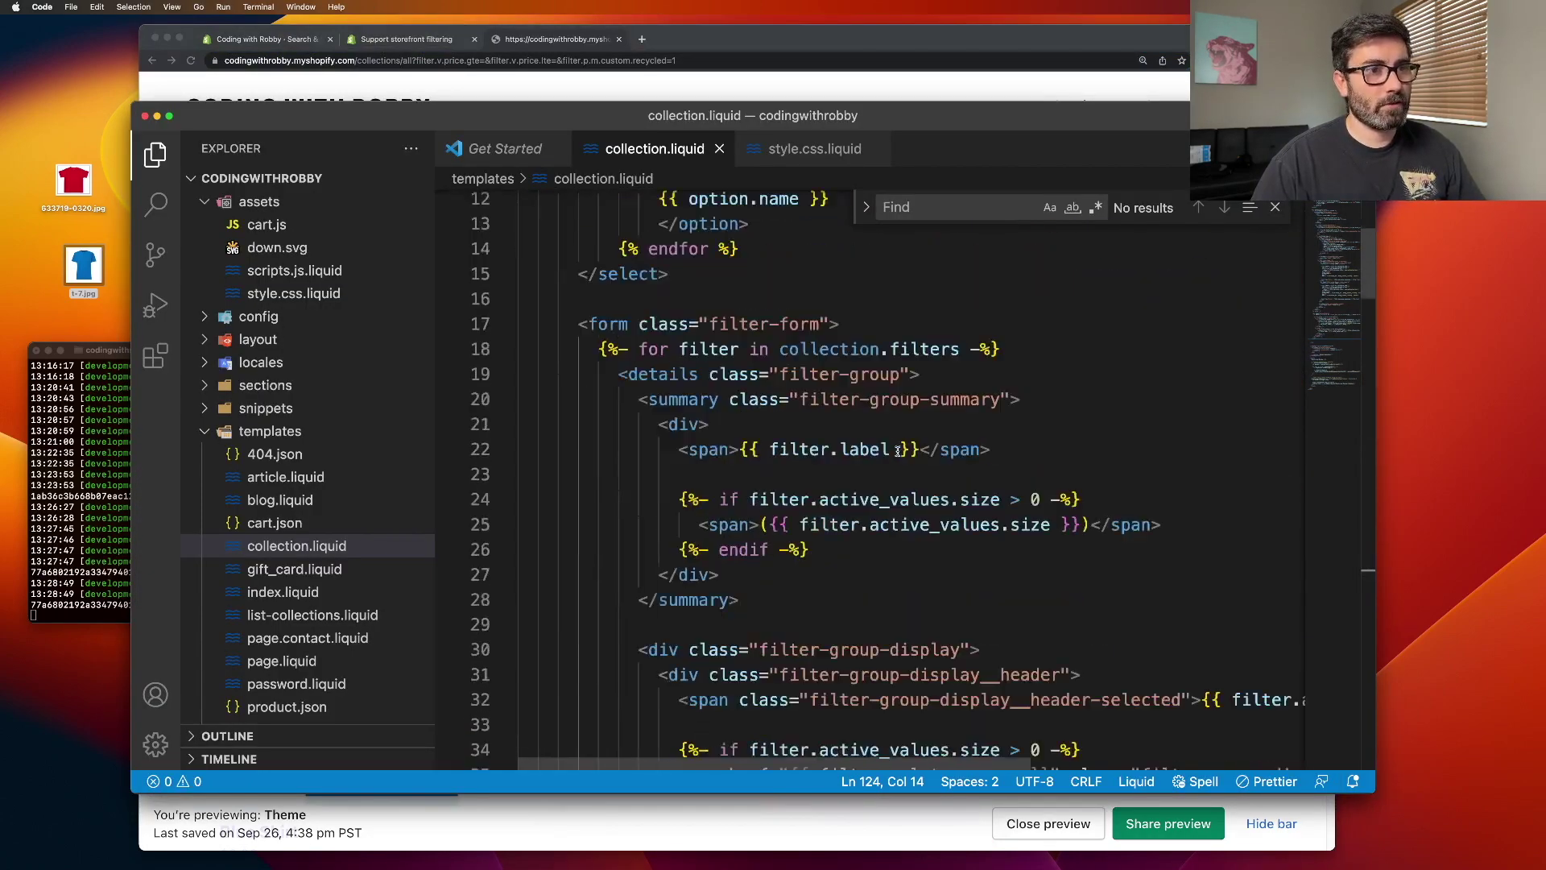
pyautogui.click(712, 426)
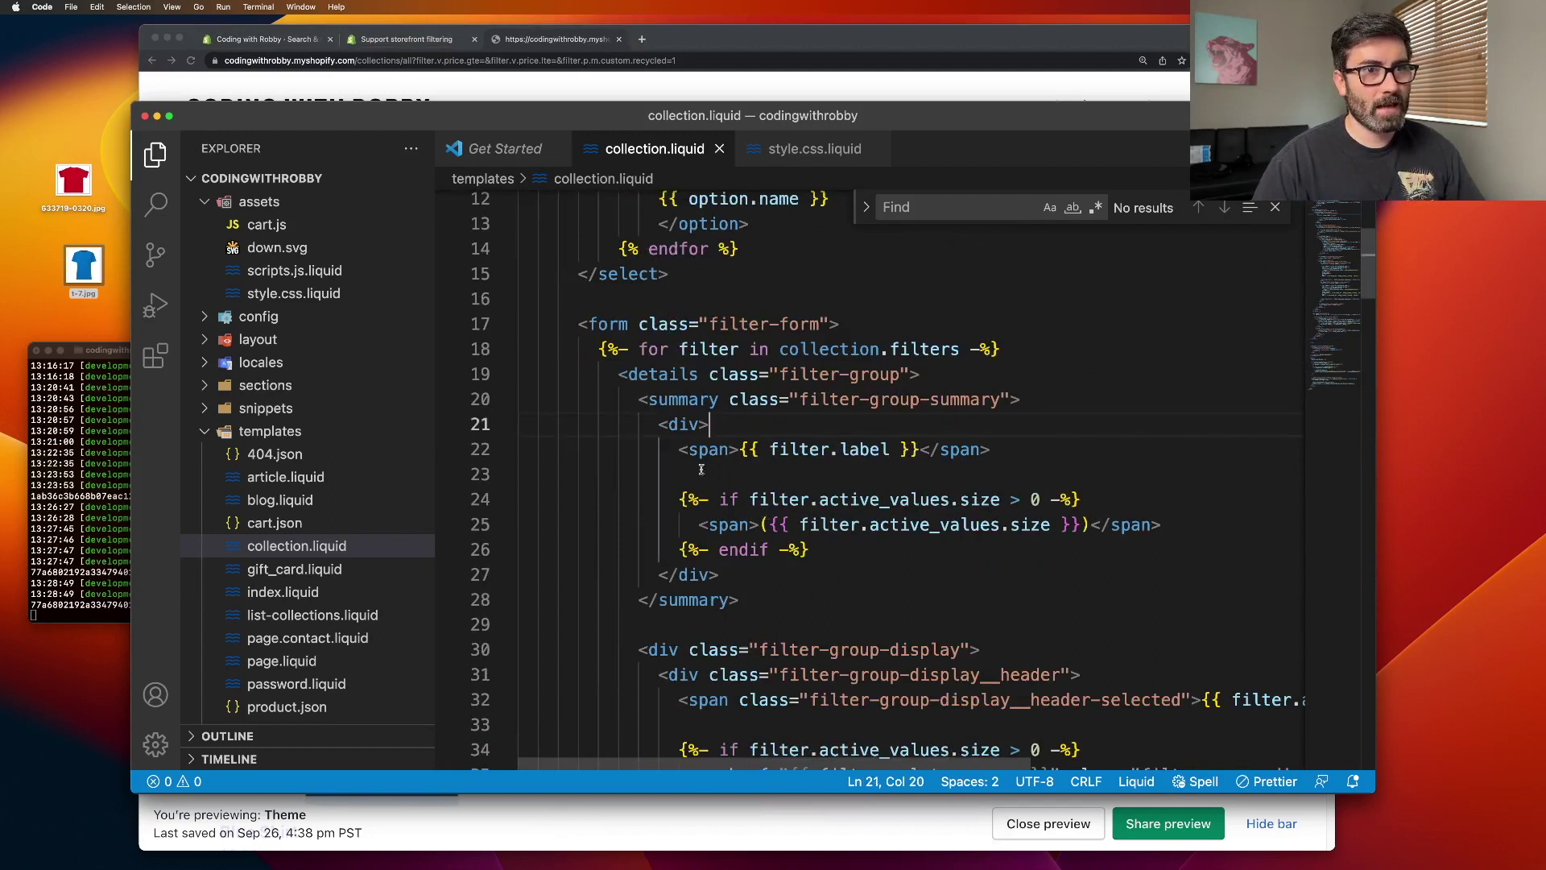
pyautogui.scroll(-10, 724, 400)
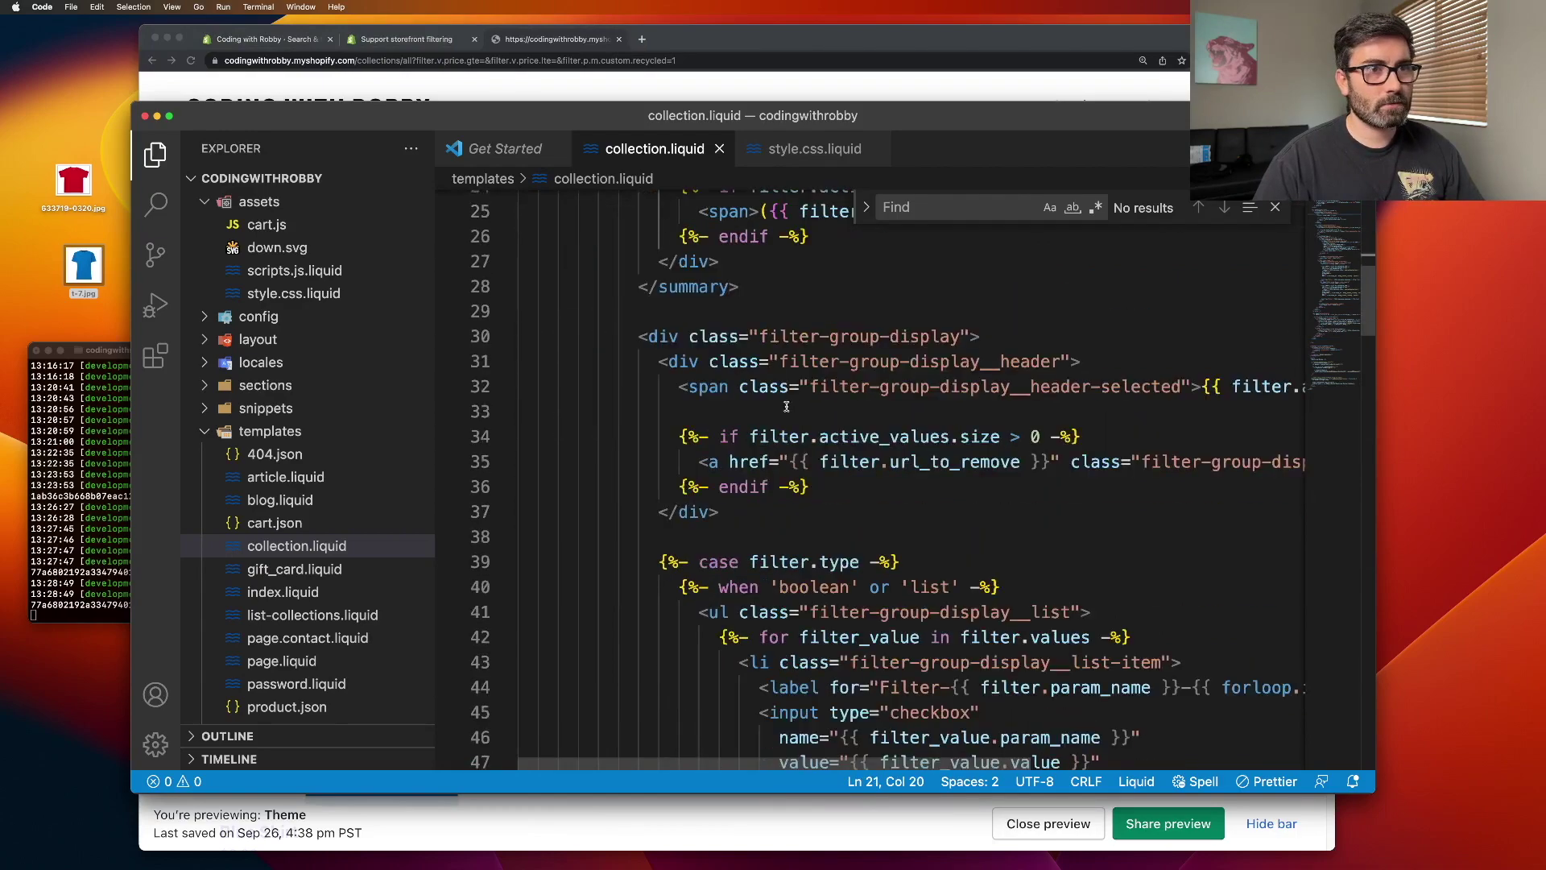
pyautogui.scroll(-20, 664, 408)
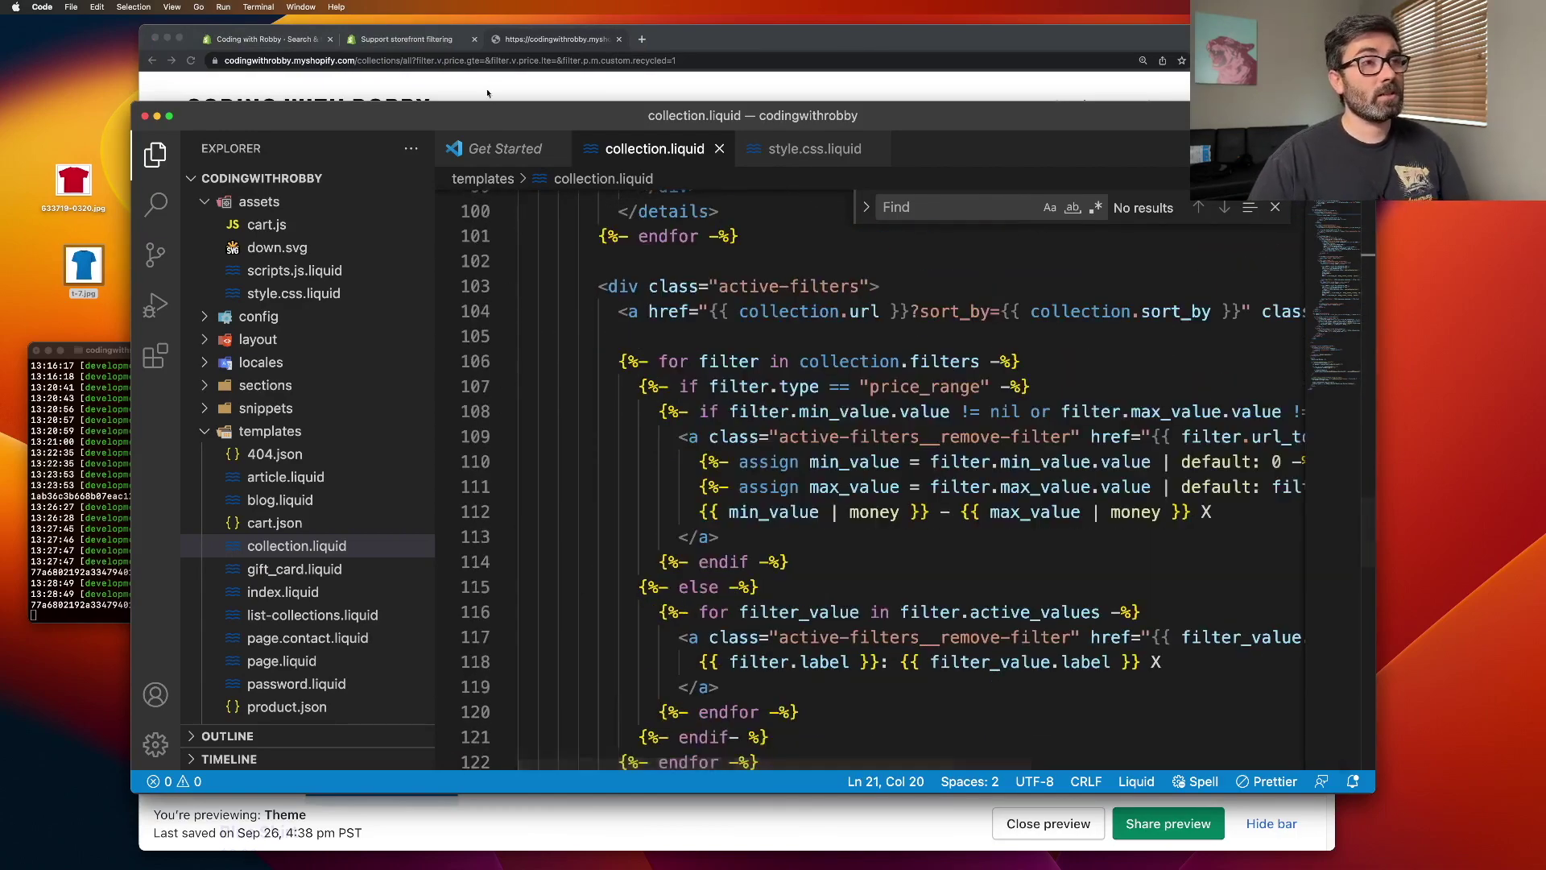
pyautogui.press('super+Tab')
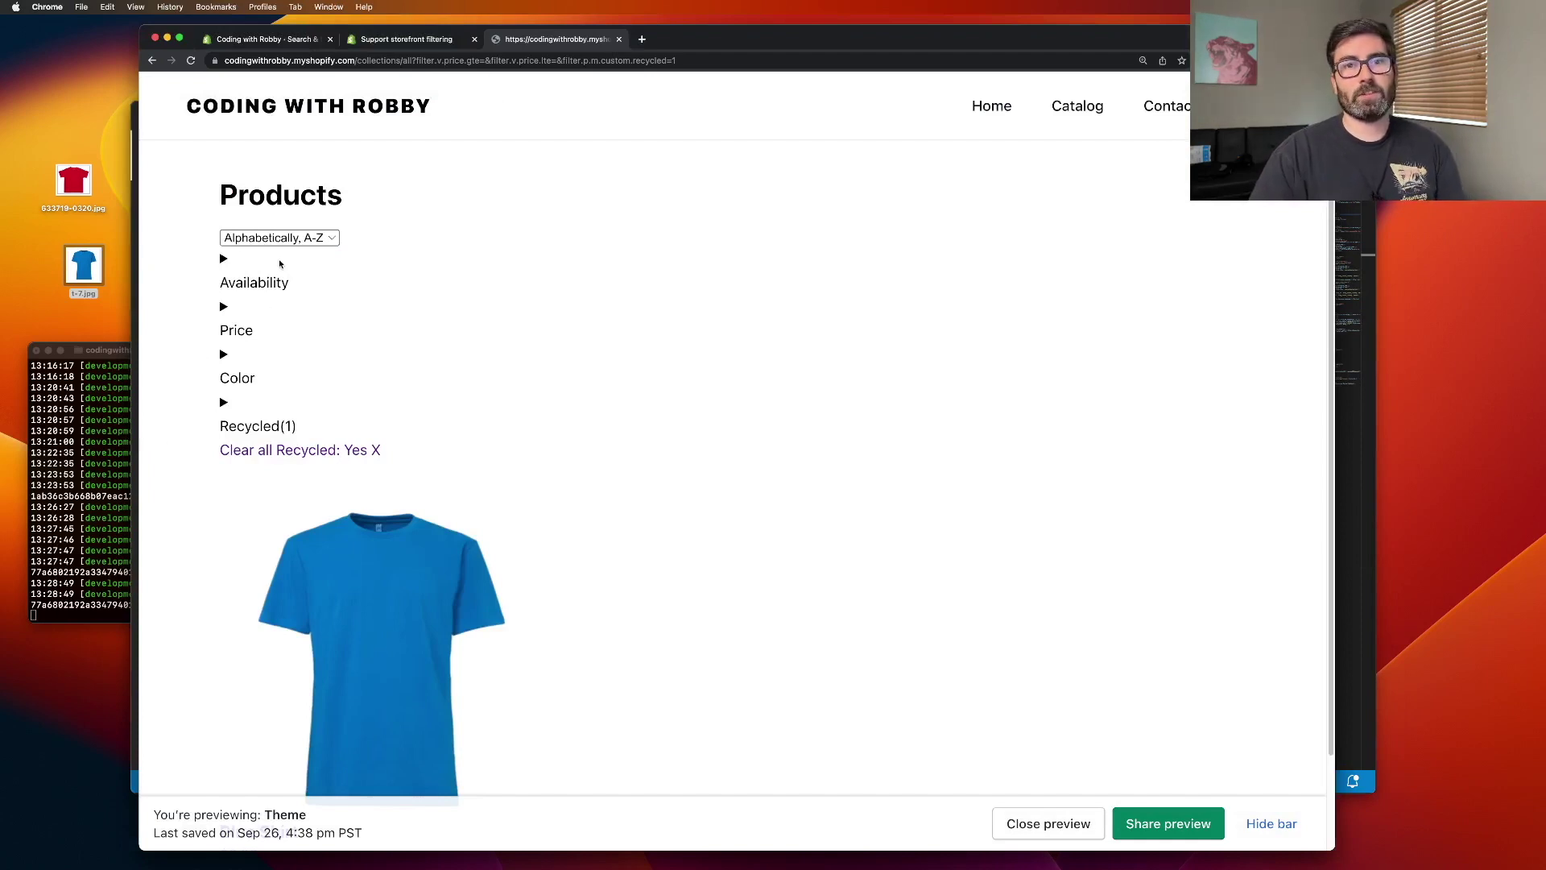